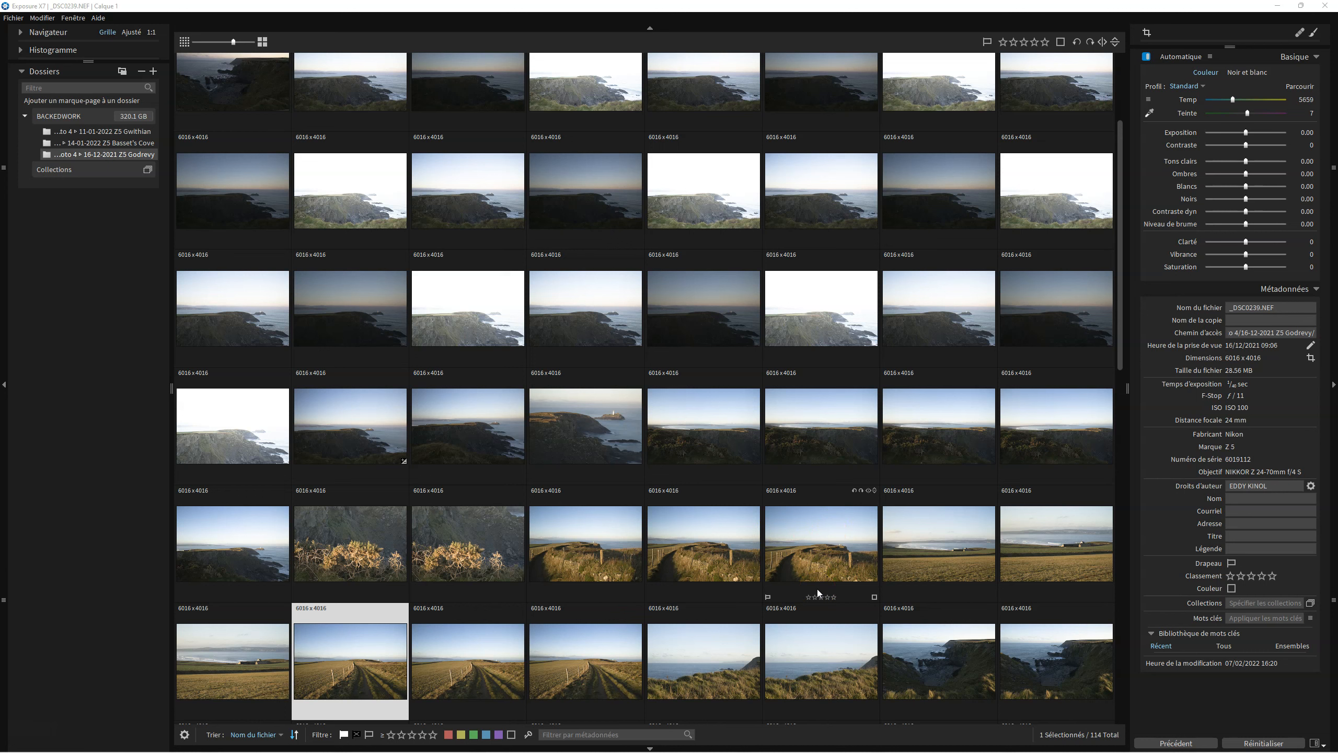
{"action": "left_click", "coordinate": [1317, 742]}
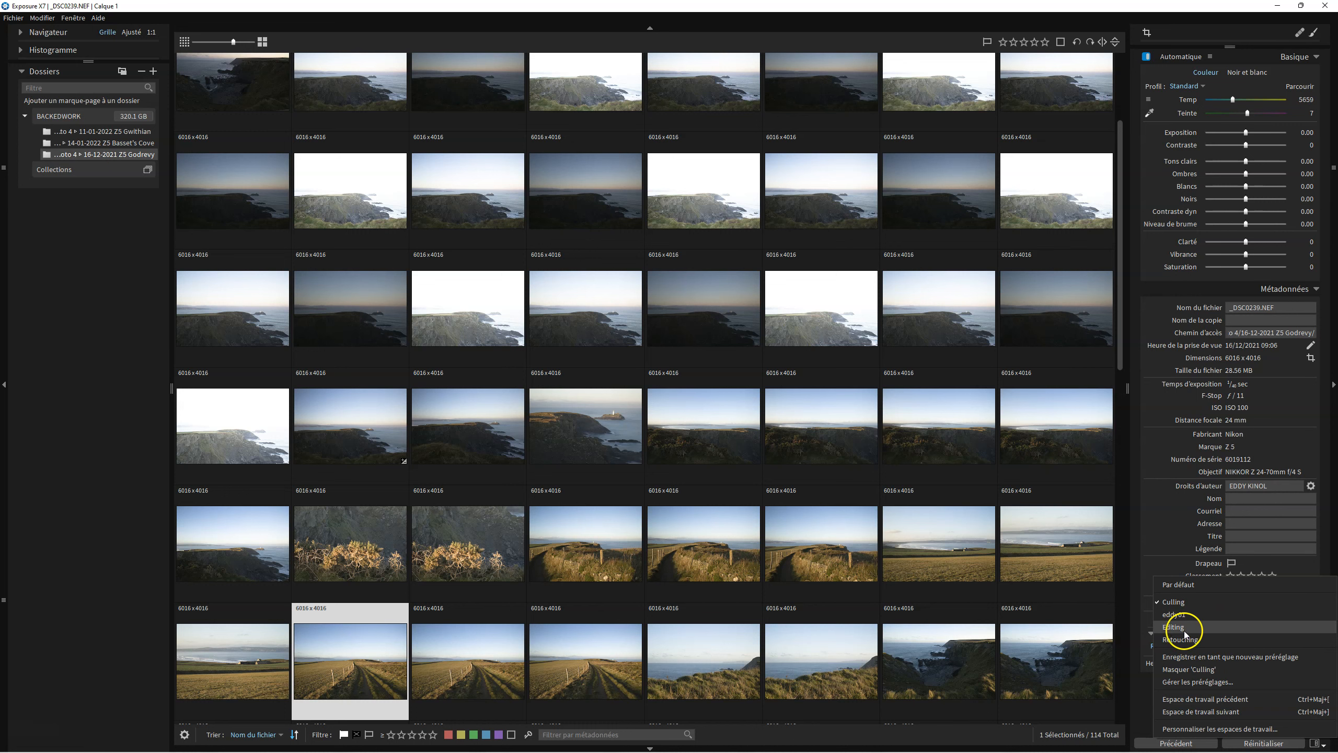
{"action": "left_click", "coordinate": [148, 491]}
Resize the grid thumbnails to six per row and scroll through the folder's photos.
{"action": "left_click", "coordinate": [273, 44]}
{"action": "mouse_move", "coordinate": [271, 41]}
{"action": "left_mouse_down"}
{"action": "mouse_move", "coordinate": [242, 40]}
{"action": "mouse_move", "coordinate": [267, 41]}
{"action": "left_mouse_up"}
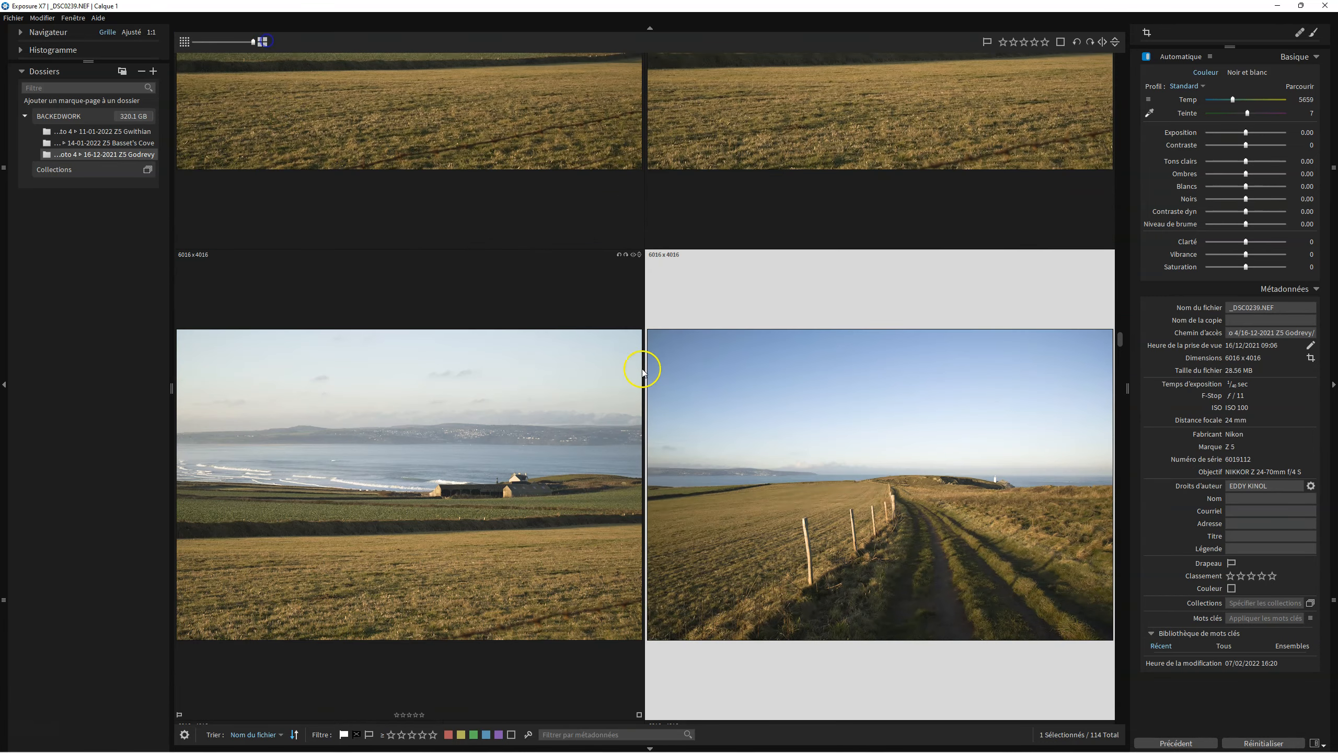
{"action": "scroll", "coordinate": [643, 373], "scroll_direction": "down", "scroll_amount": 10}
{"action": "scroll", "coordinate": [665, 378], "scroll_direction": "down", "scroll_amount": 3}
{"action": "scroll", "coordinate": [665, 379], "scroll_direction": "up", "scroll_amount": 8}
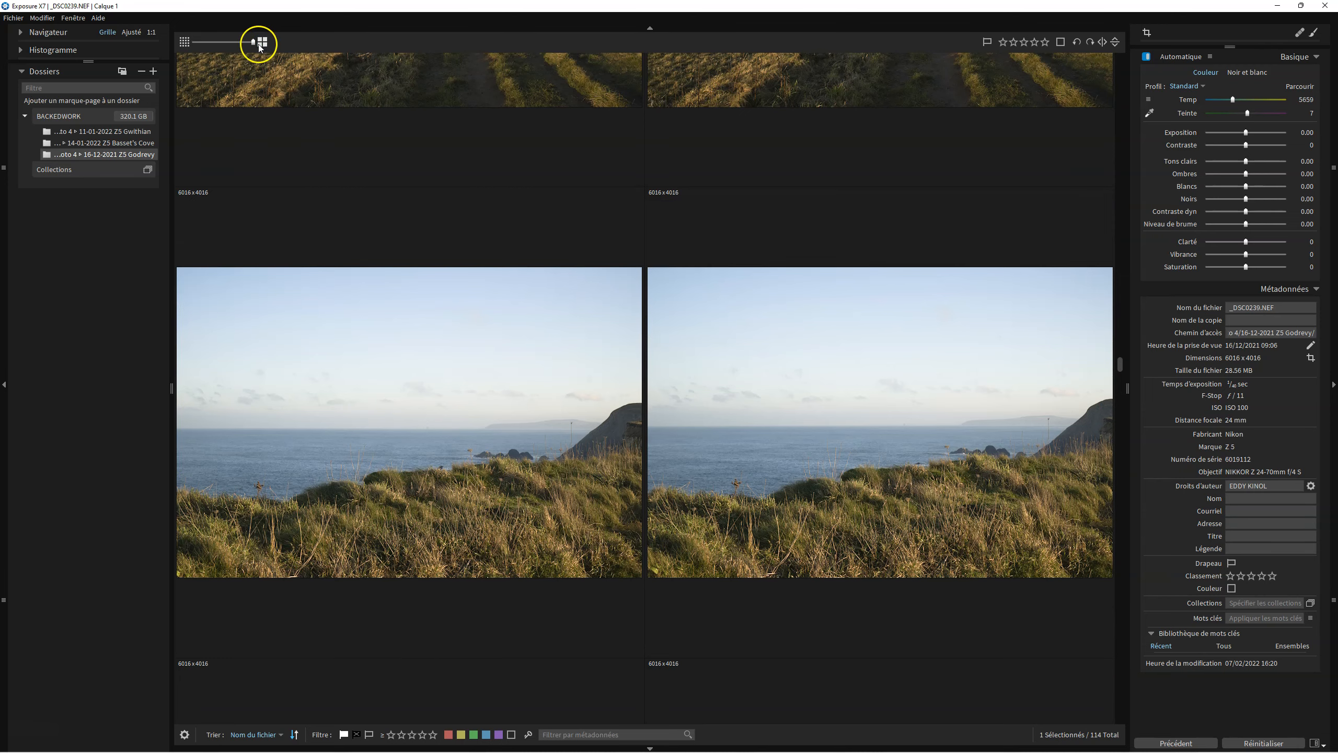
{"action": "left_click_drag", "start_coordinate": [253, 41], "coordinate": [242, 41]}
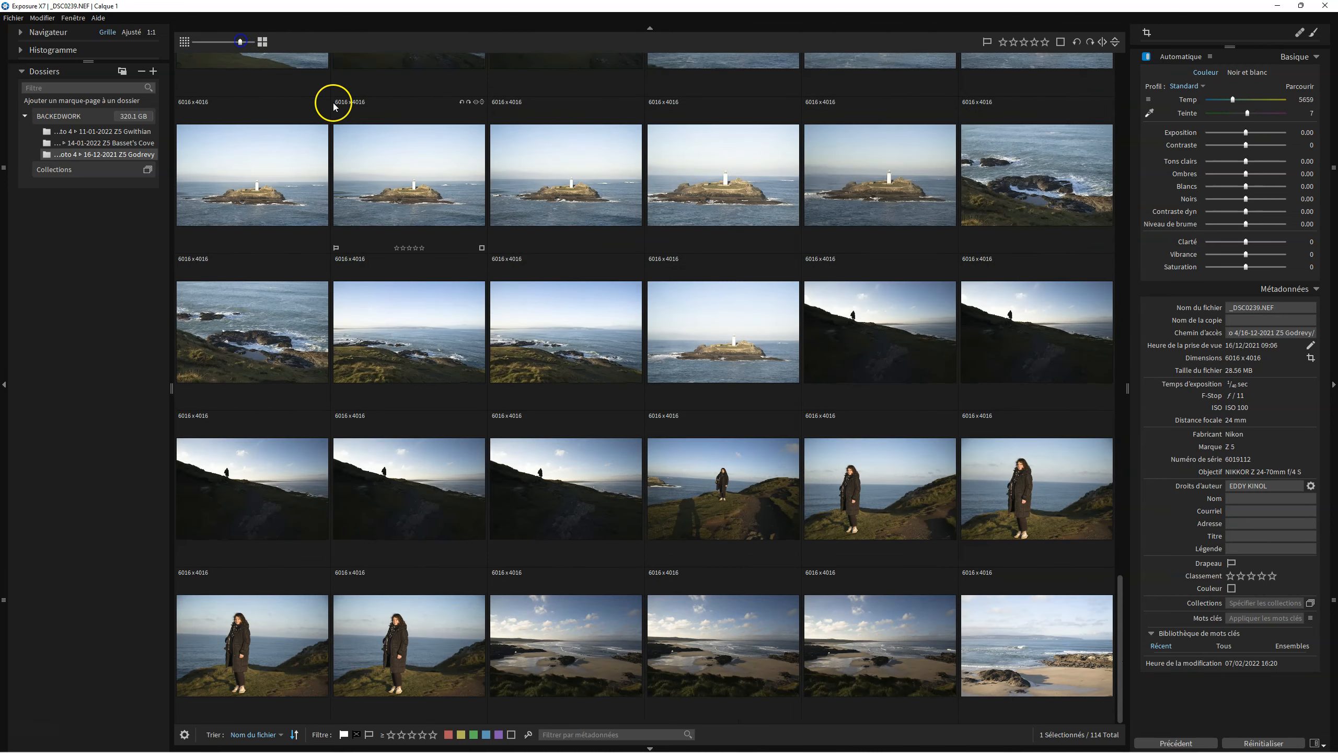
{"action": "scroll", "coordinate": [547, 274], "scroll_direction": "up", "scroll_amount": 6}
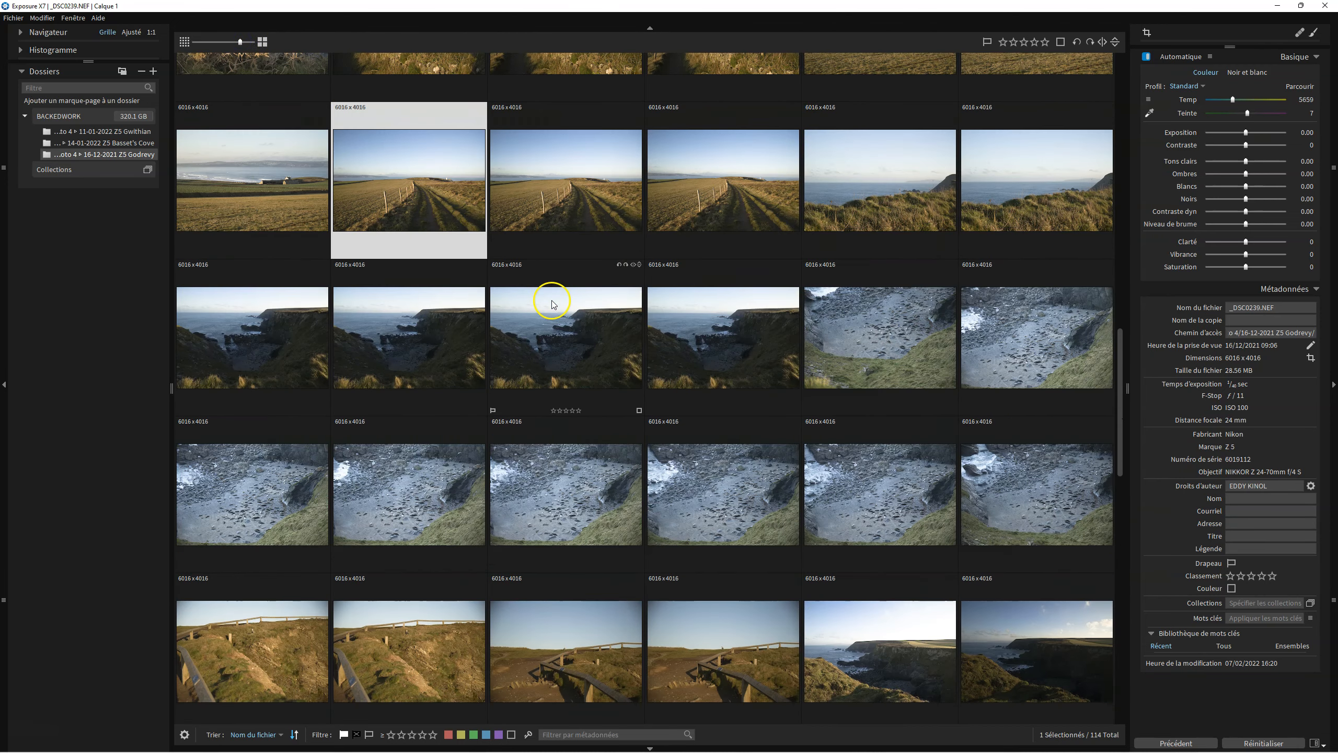
{"action": "scroll", "coordinate": [552, 304], "scroll_direction": "up", "scroll_amount": 3}
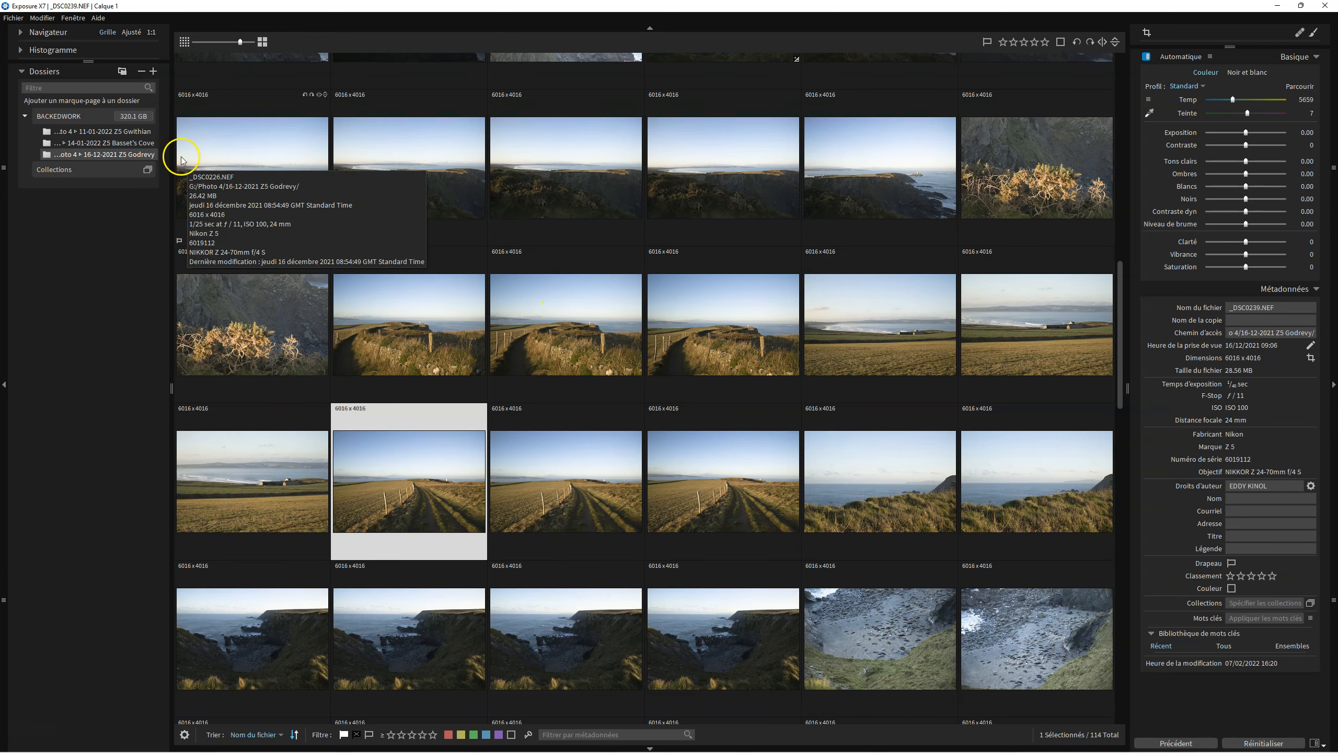
Add a folder bookmark for 13-01-2022 Z5 Godrevy inside Photo 4.
{"action": "left_click", "coordinate": [153, 70]}
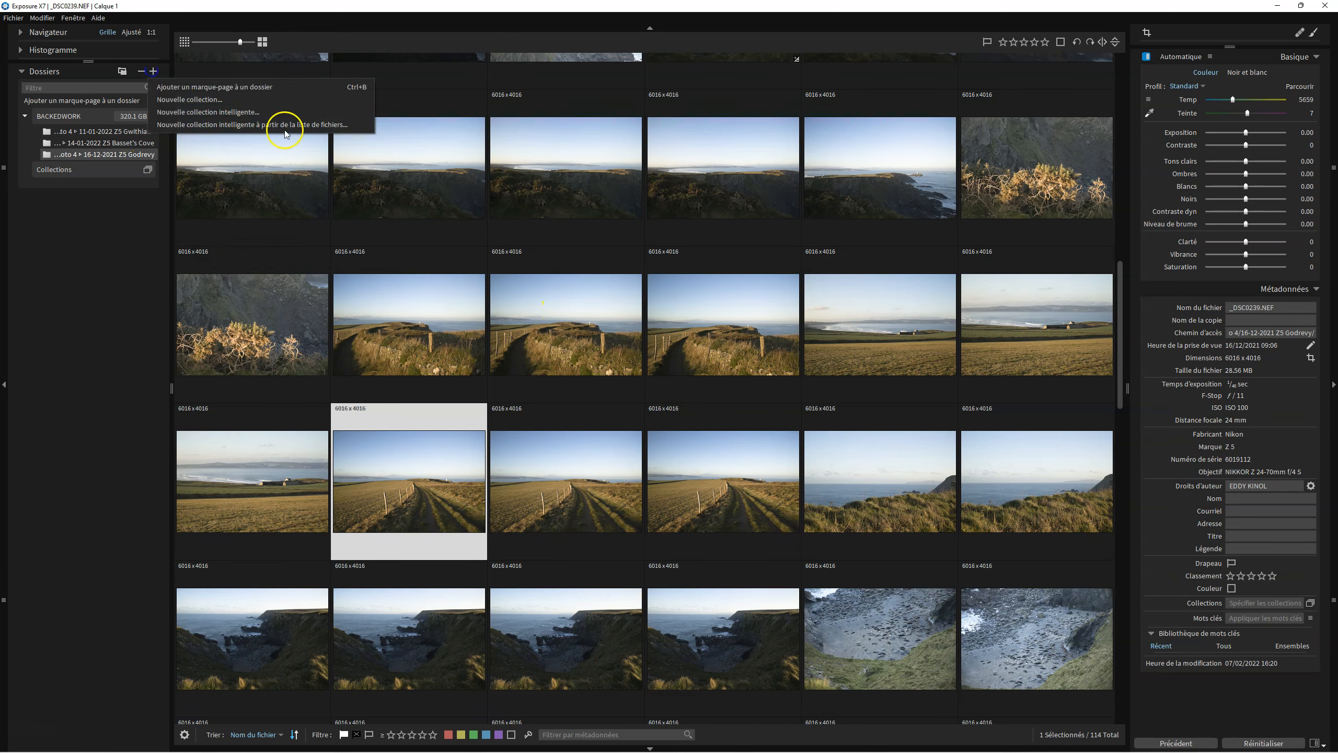
{"action": "left_click", "coordinate": [254, 88]}
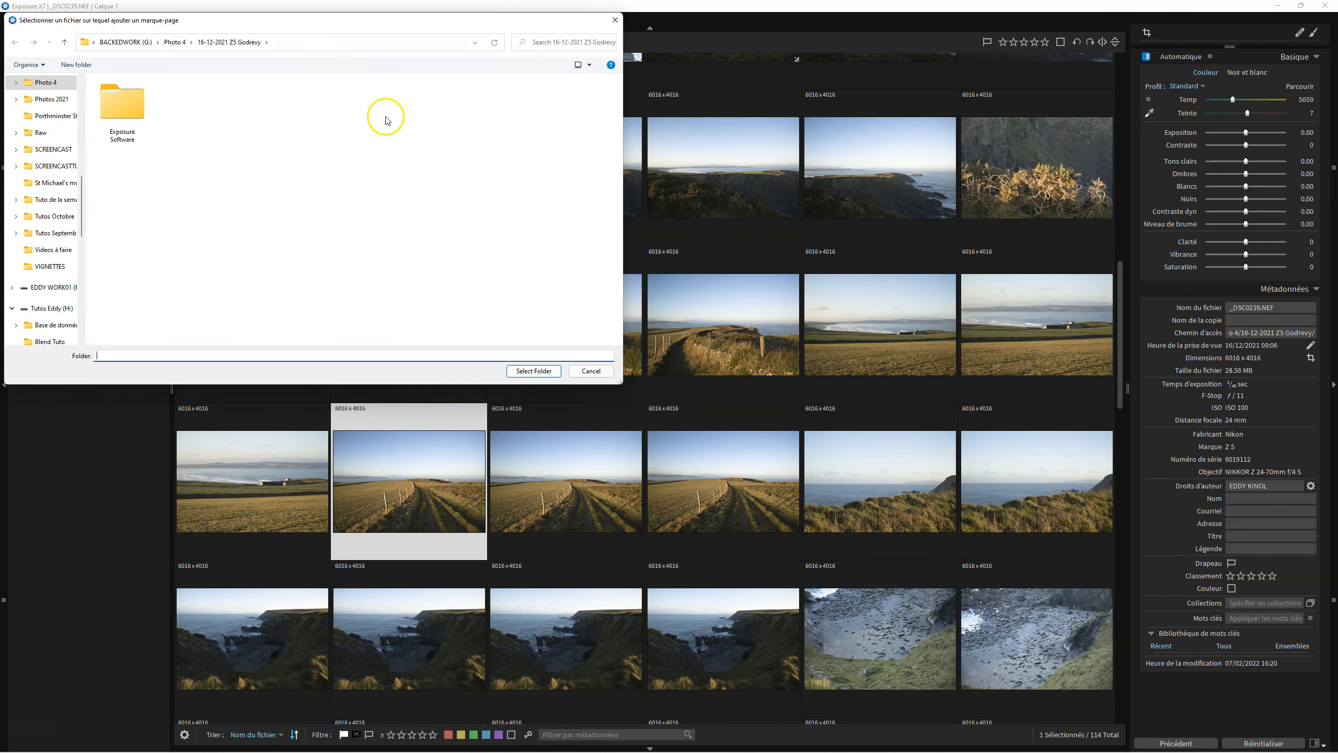
{"action": "left_click", "coordinate": [174, 43]}
{"action": "left_click", "coordinate": [160, 113]}
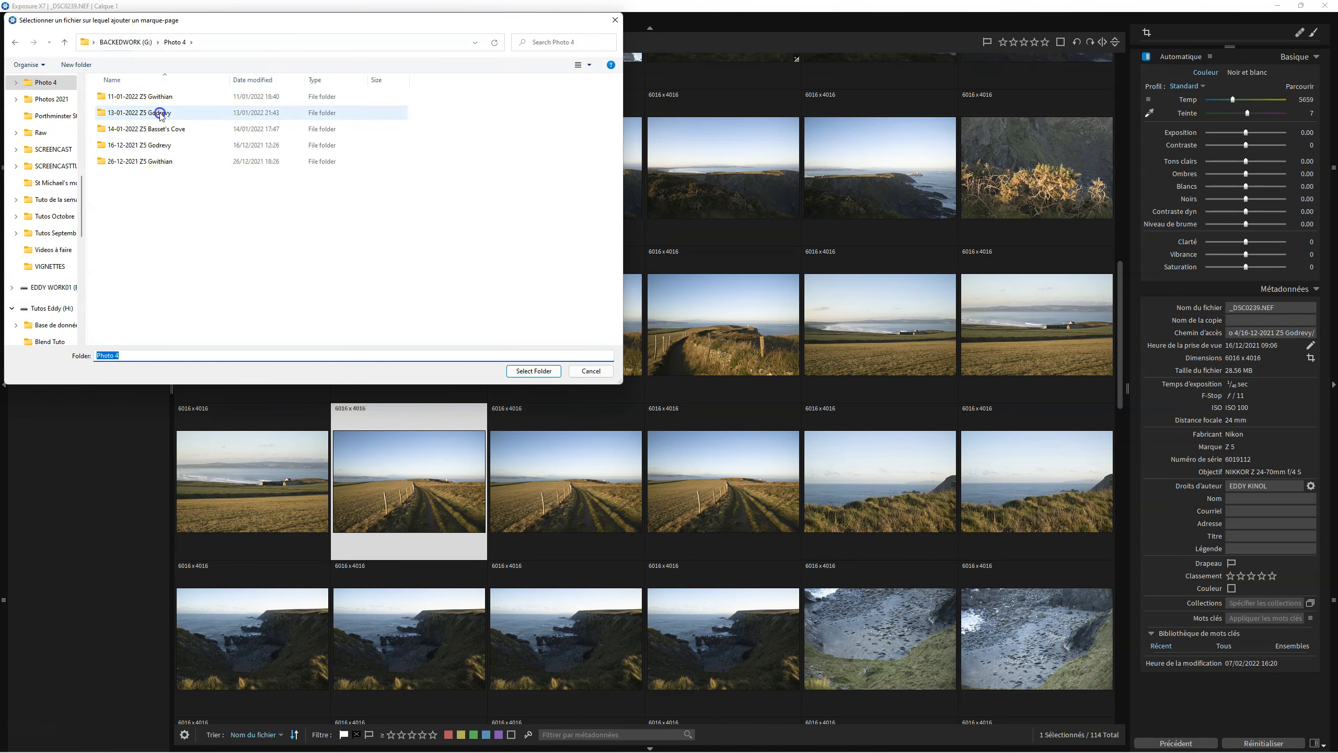
{"action": "left_click", "coordinate": [160, 113]}
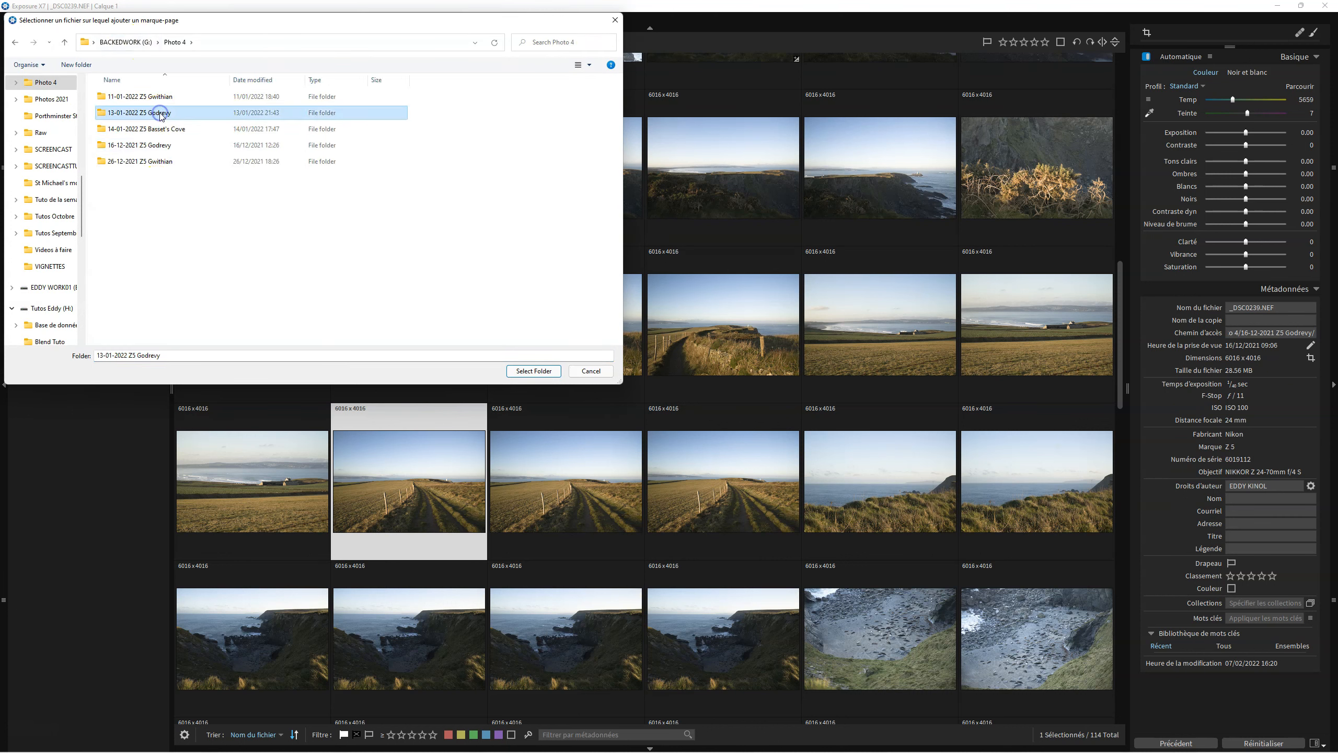
{"action": "left_click", "coordinate": [515, 371]}
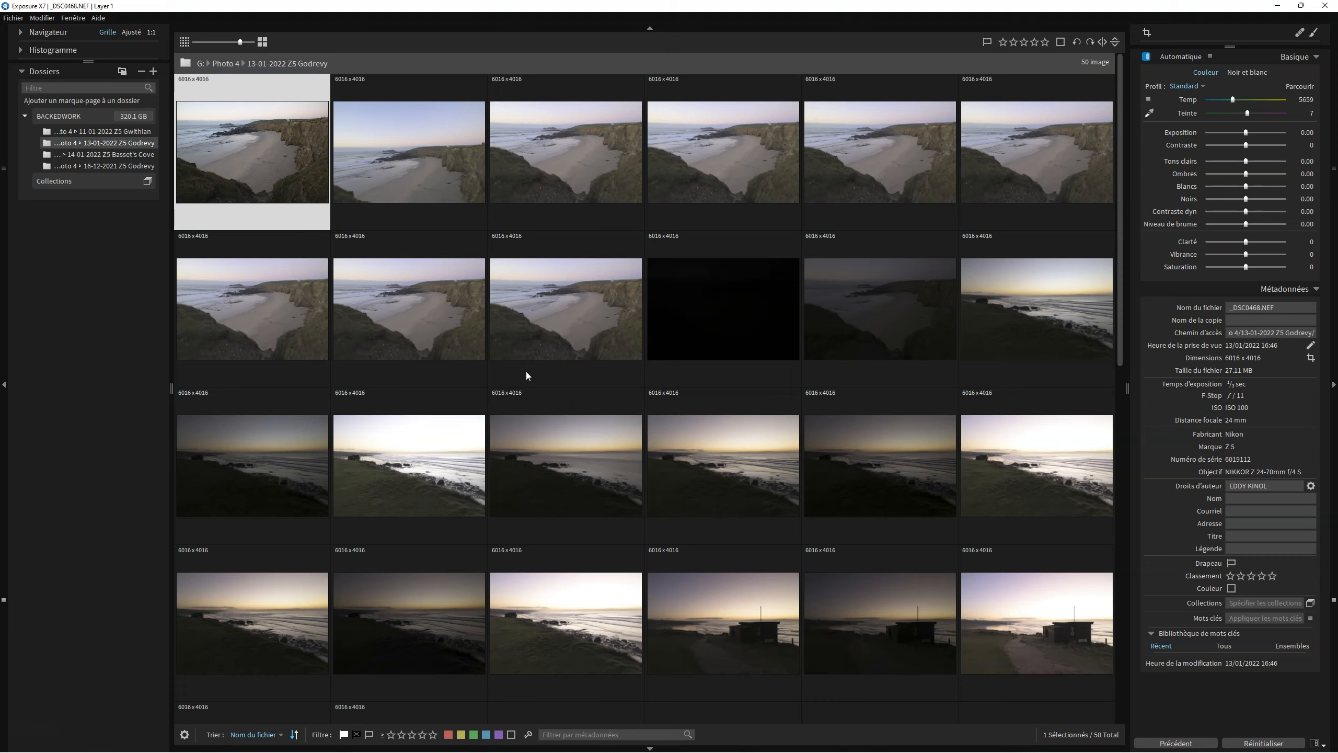
Browse the newly bookmarked folder, then return to the 16-12-2021 Z5 Godrevy folder.
{"action": "scroll", "coordinate": [526, 375], "scroll_direction": "down", "scroll_amount": 8}
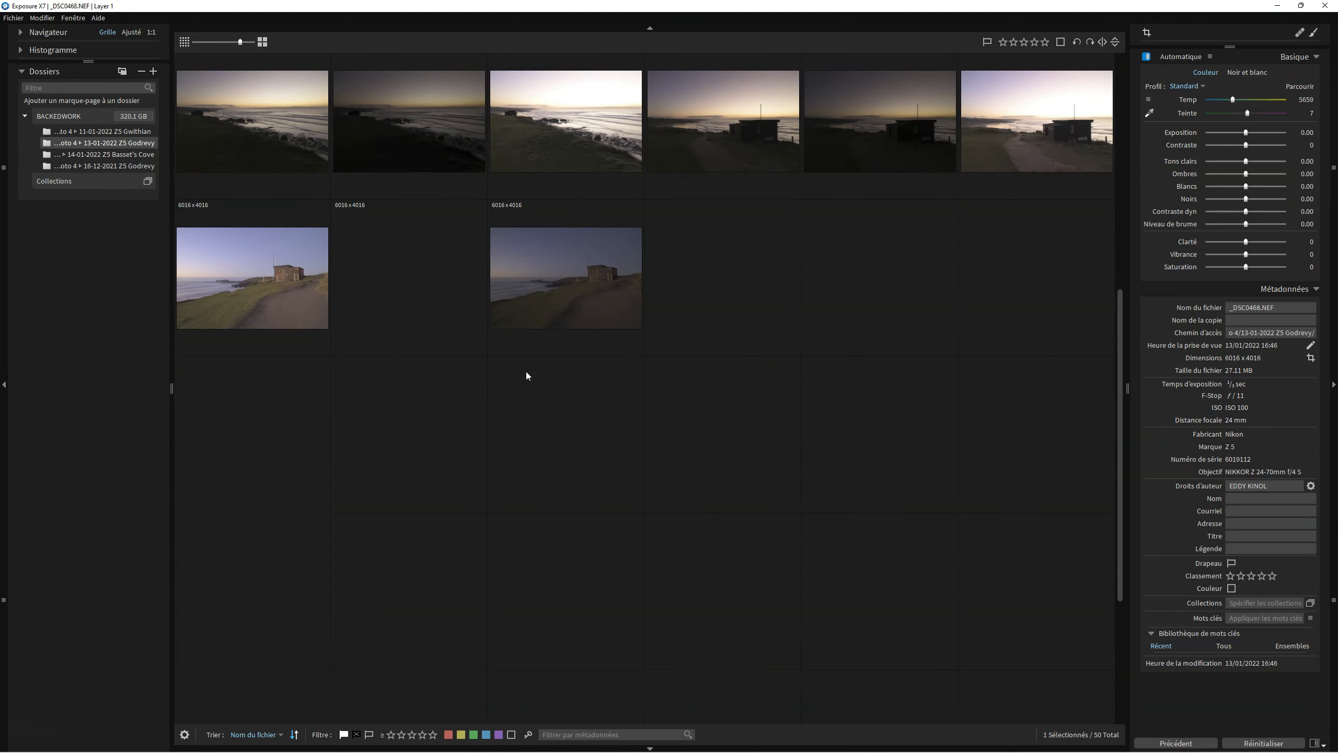
{"action": "scroll", "coordinate": [732, 448], "scroll_direction": "up", "scroll_amount": 3}
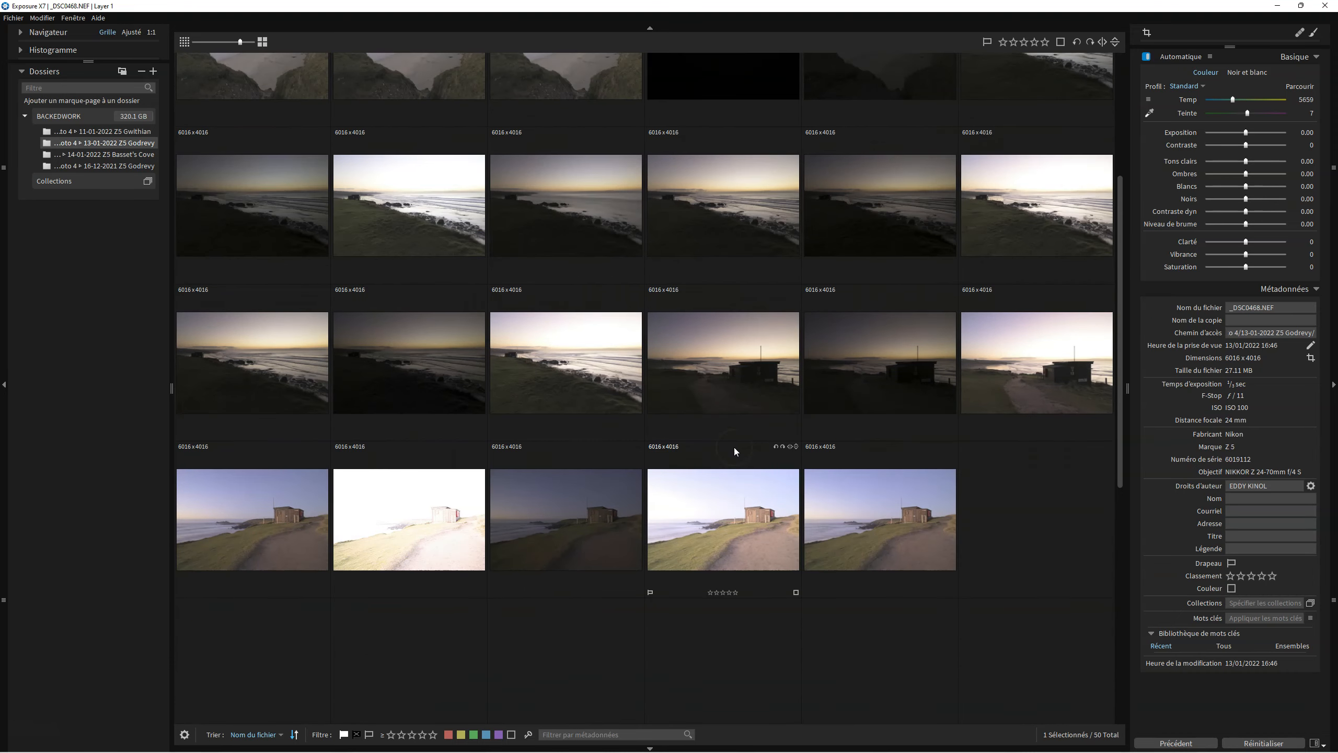
{"action": "scroll", "coordinate": [735, 451], "scroll_direction": "up", "scroll_amount": 3}
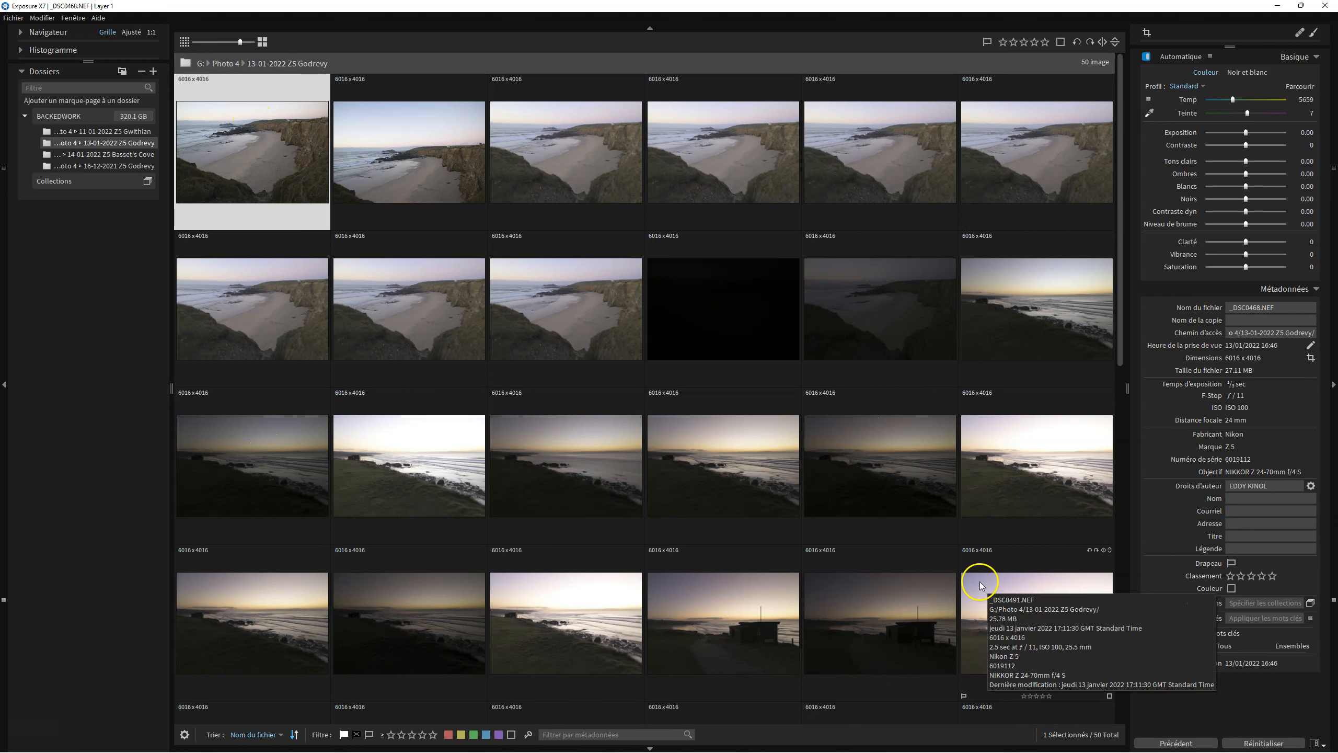
{"action": "left_click", "coordinate": [129, 135]}
{"action": "left_click", "coordinate": [133, 167]}
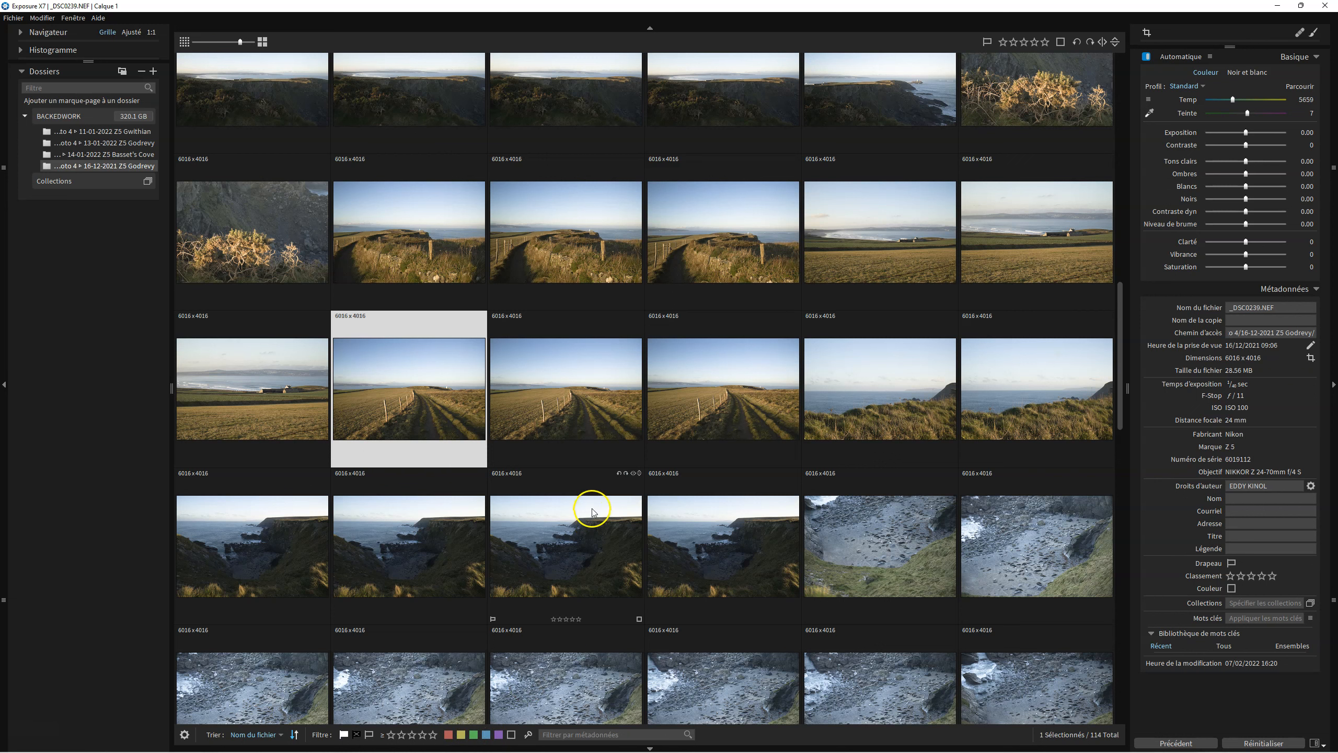
Open the farmhouse-and-bay photo _DSC0238 in single-image view.
{"action": "mouse_move", "coordinate": [590, 513]}
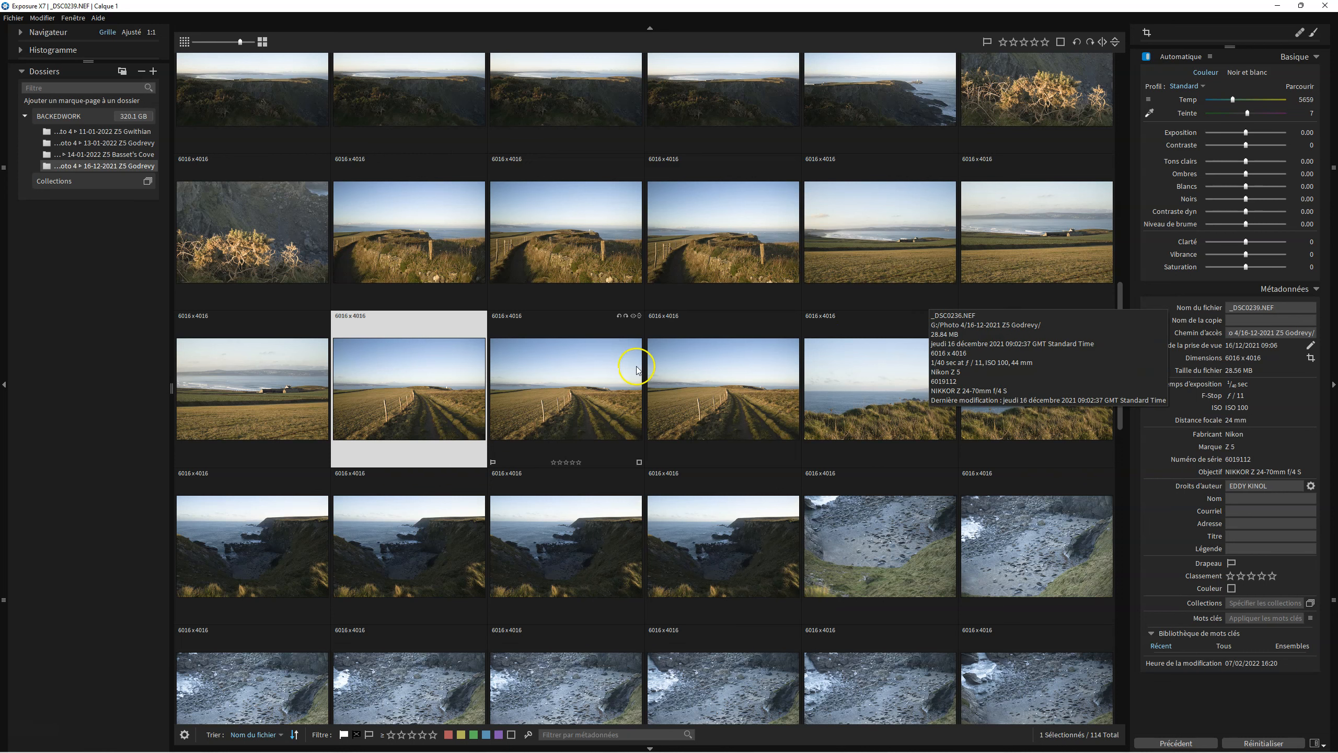
{"action": "left_click", "coordinate": [244, 390]}
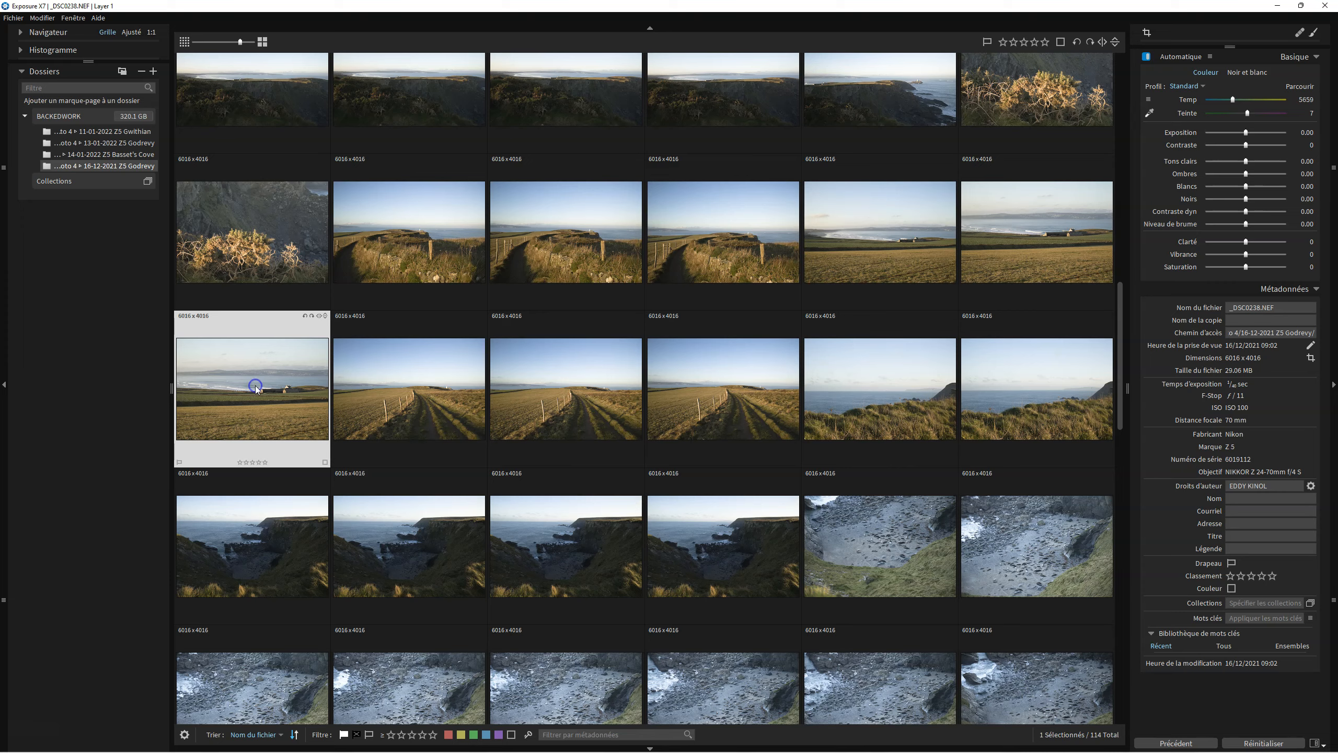
{"action": "double_click", "coordinate": [257, 390]}
{"action": "left_click", "coordinate": [715, 397]}
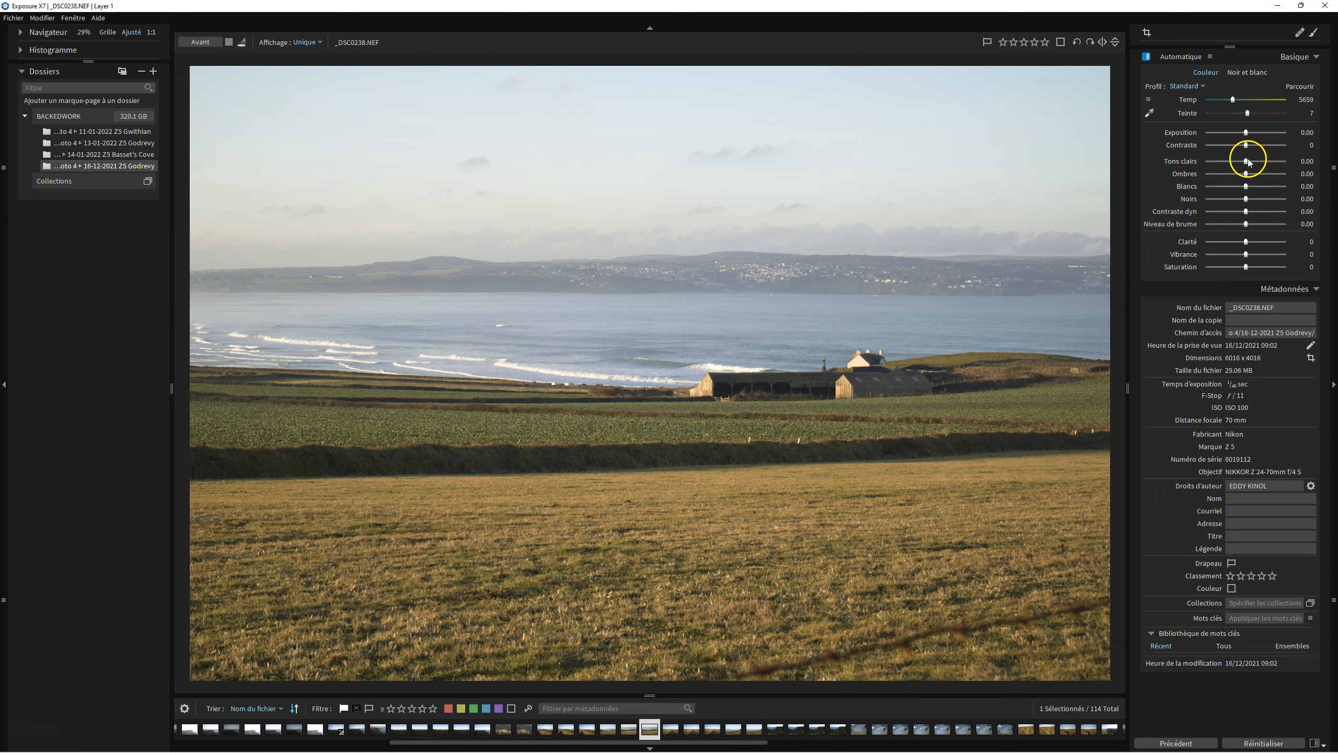
Set highlights to -34.67, shadows to 18.67 and dynamic contrast to -2.67.
{"action": "left_click", "coordinate": [1248, 211]}
{"action": "left_click_drag", "start_coordinate": [1247, 212], "coordinate": [1257, 212]}
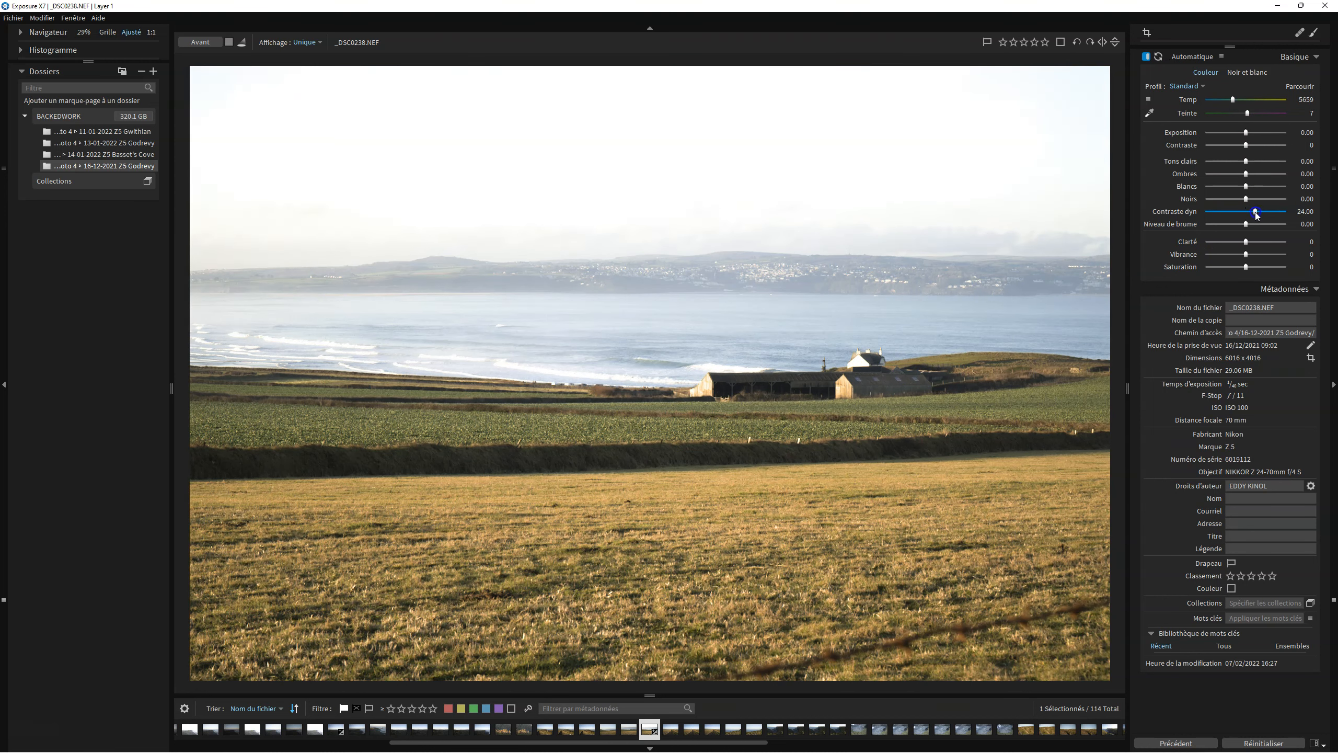
{"action": "left_click_drag", "start_coordinate": [1246, 161], "coordinate": [1233, 167]}
{"action": "left_click_drag", "start_coordinate": [1246, 175], "coordinate": [1249, 212]}
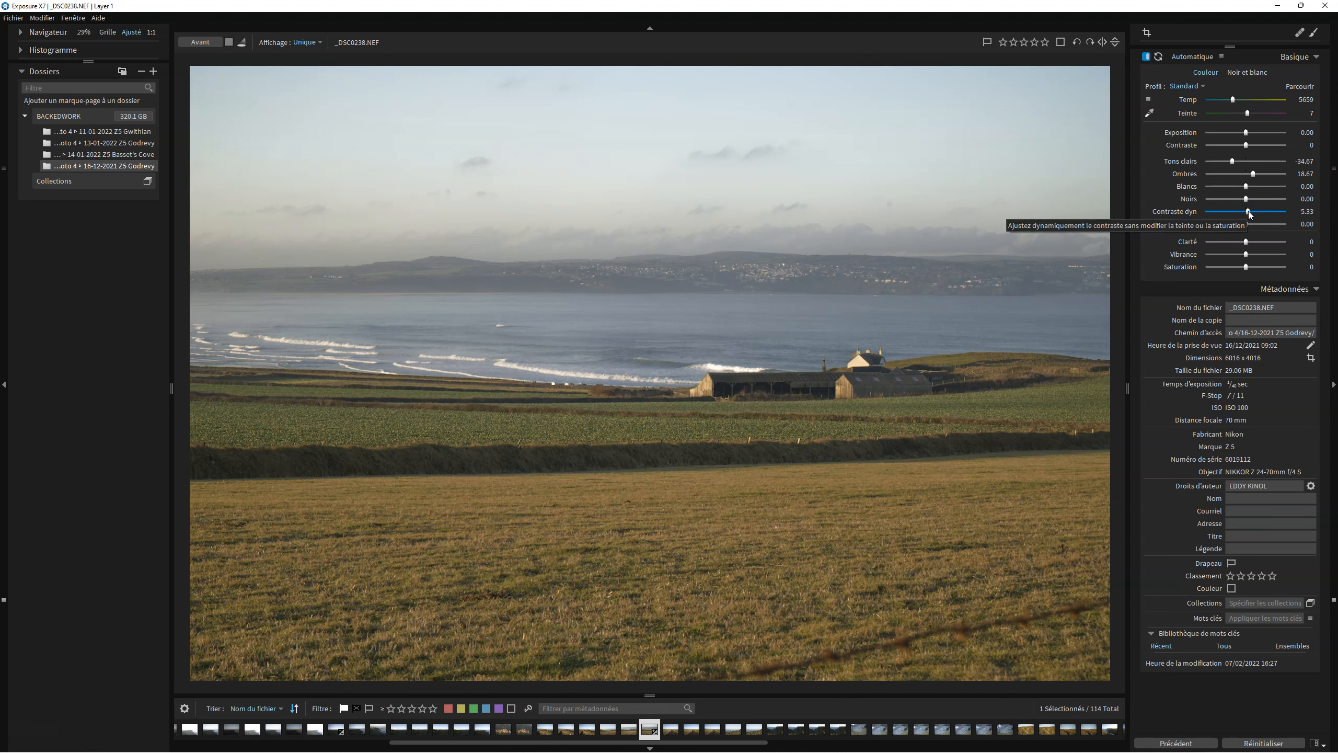
{"action": "left_click_drag", "start_coordinate": [1248, 213], "coordinate": [1245, 211]}
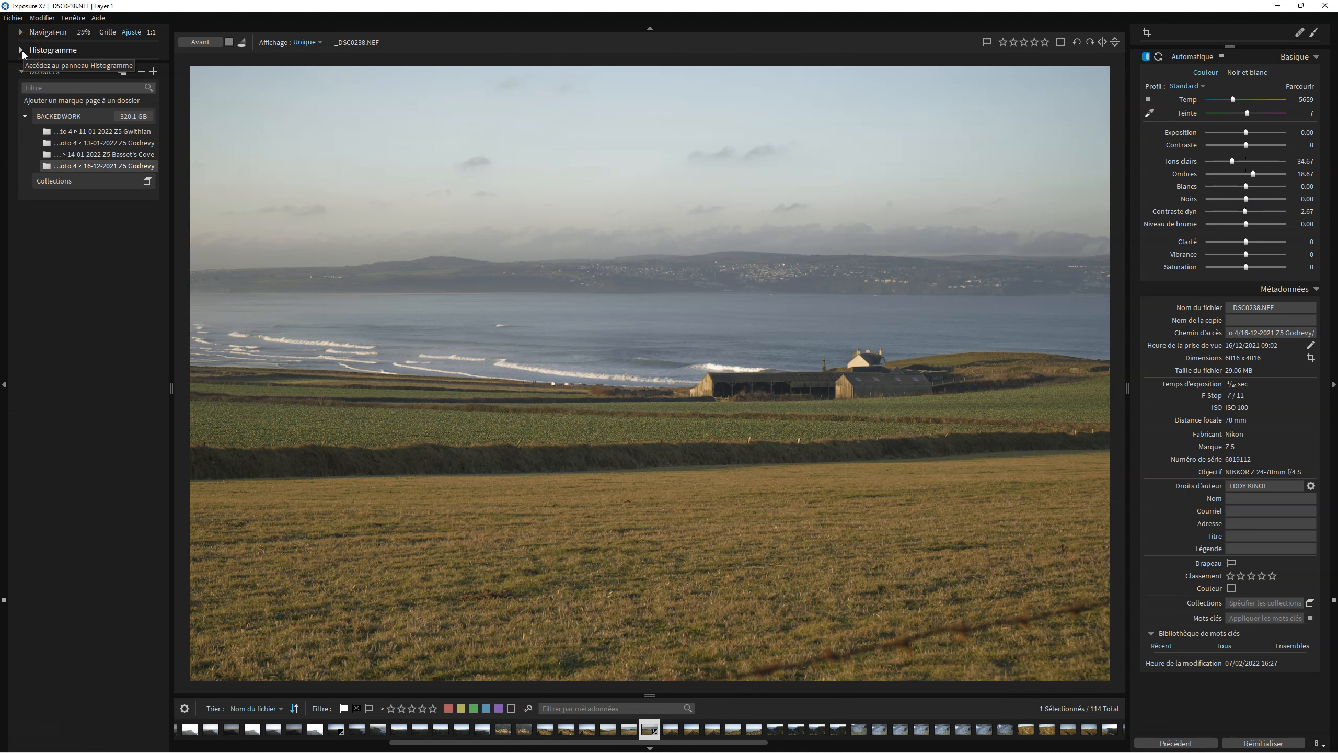
Expand the Histogram and Navigator panels.
{"action": "left_click", "coordinate": [21, 50]}
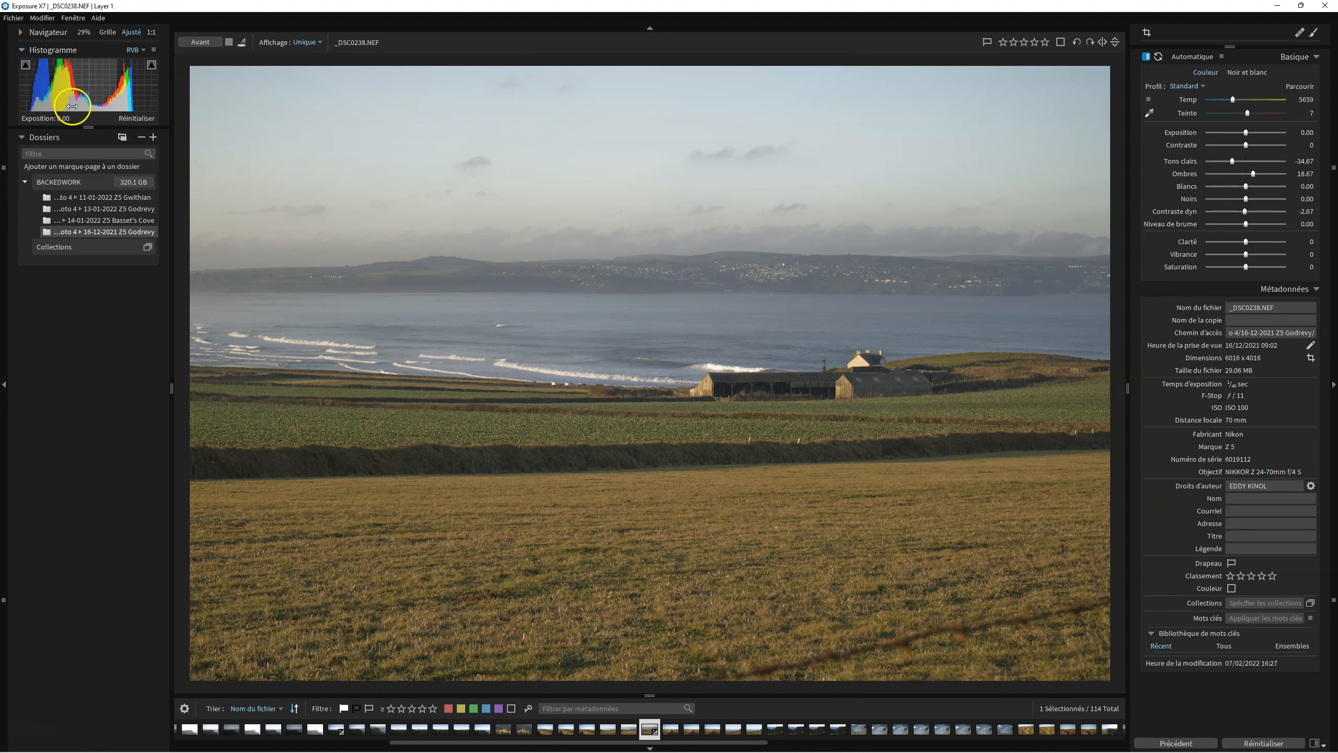
{"action": "left_click", "coordinate": [21, 32]}
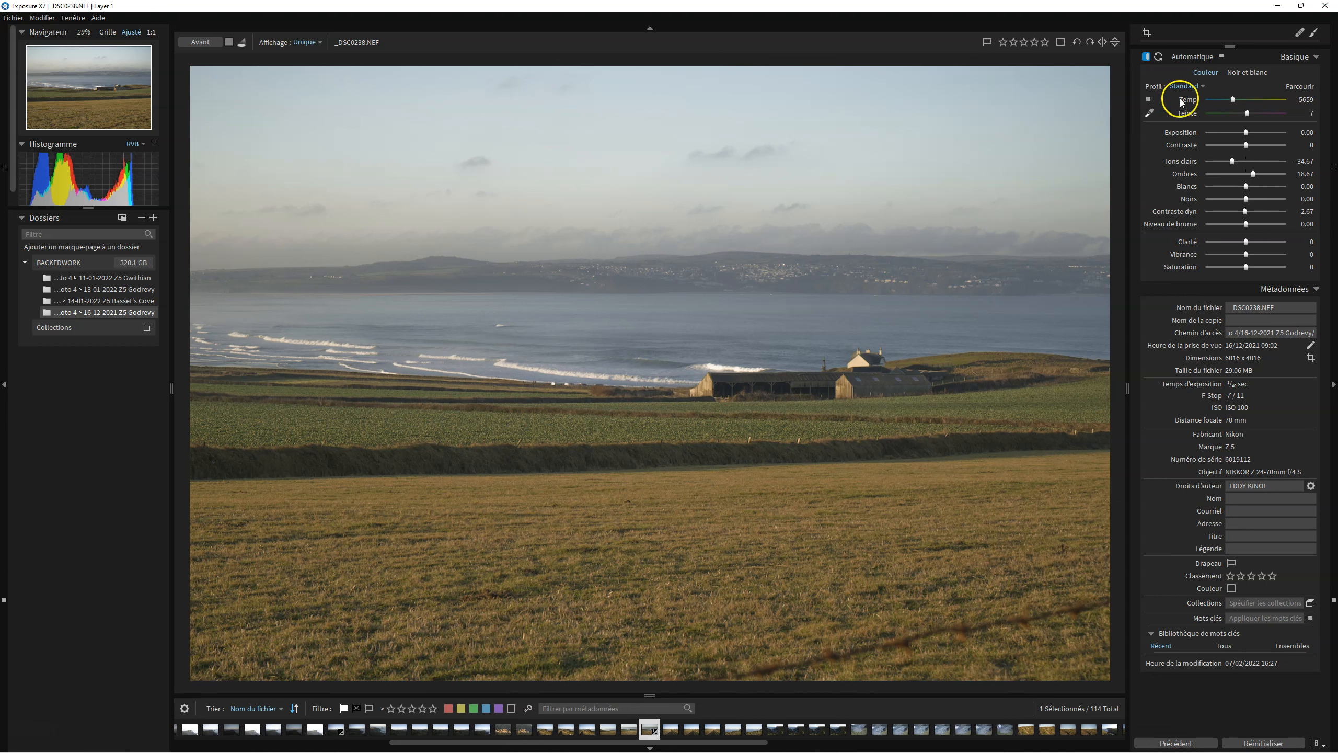
Sample the white balance from the sky with the eyedropper and reset all basic adjustments.
{"action": "left_click", "coordinate": [1149, 113]}
{"action": "left_click", "coordinate": [628, 203]}
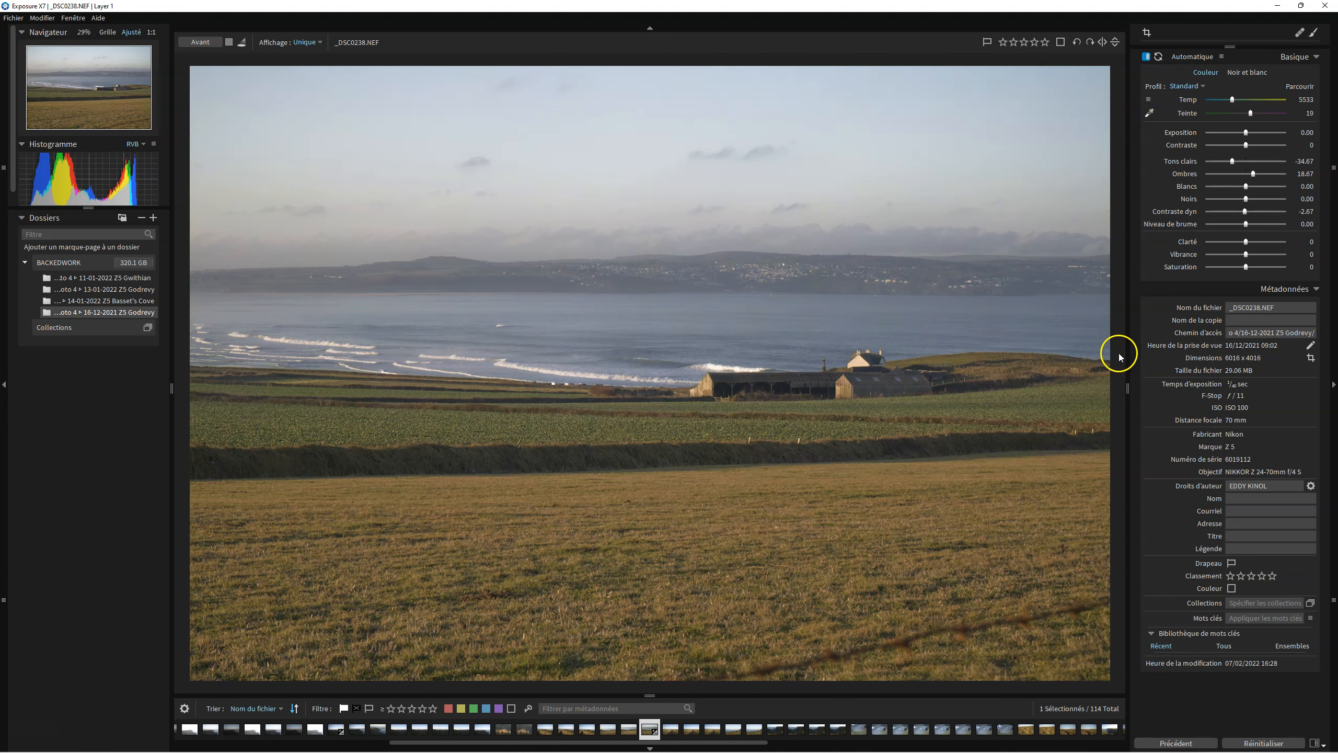
{"action": "left_click", "coordinate": [1274, 743]}
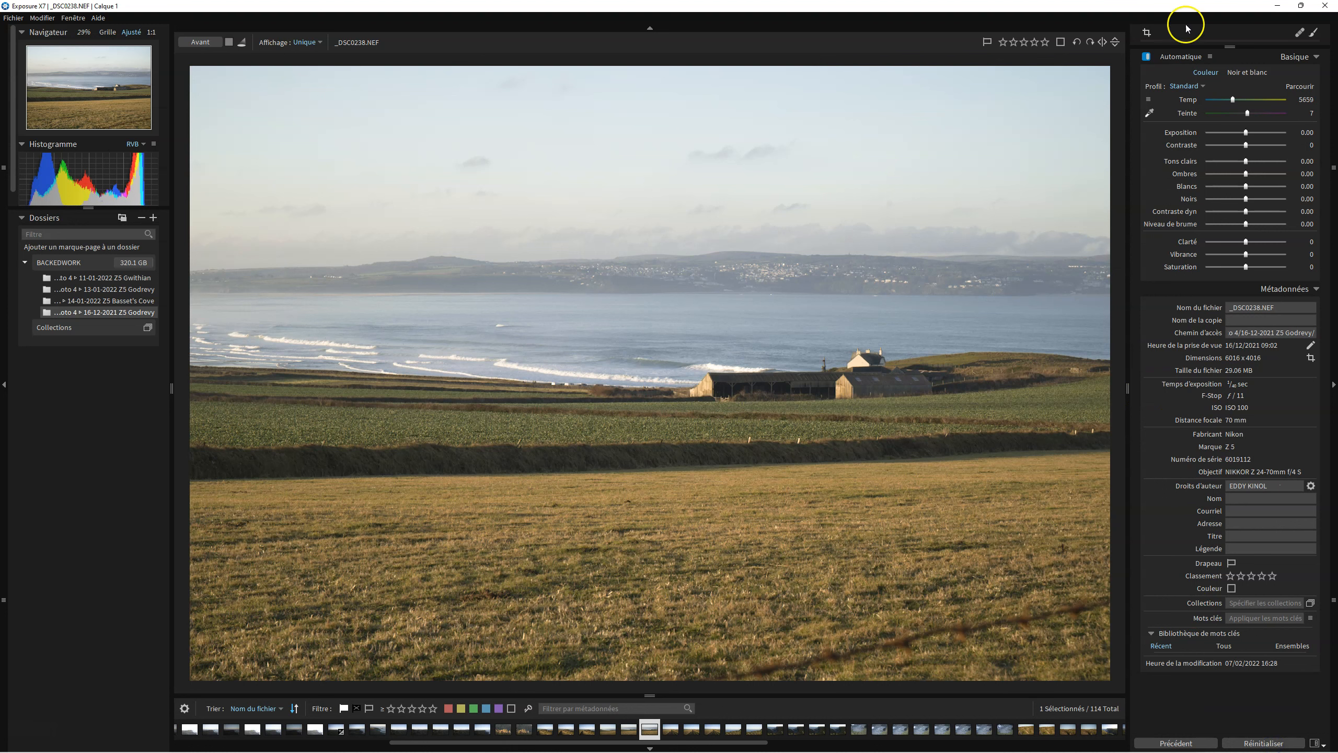
Apply the automatic enhancement, review its options, and reset the adjustments.
{"action": "left_click", "coordinate": [1181, 58]}
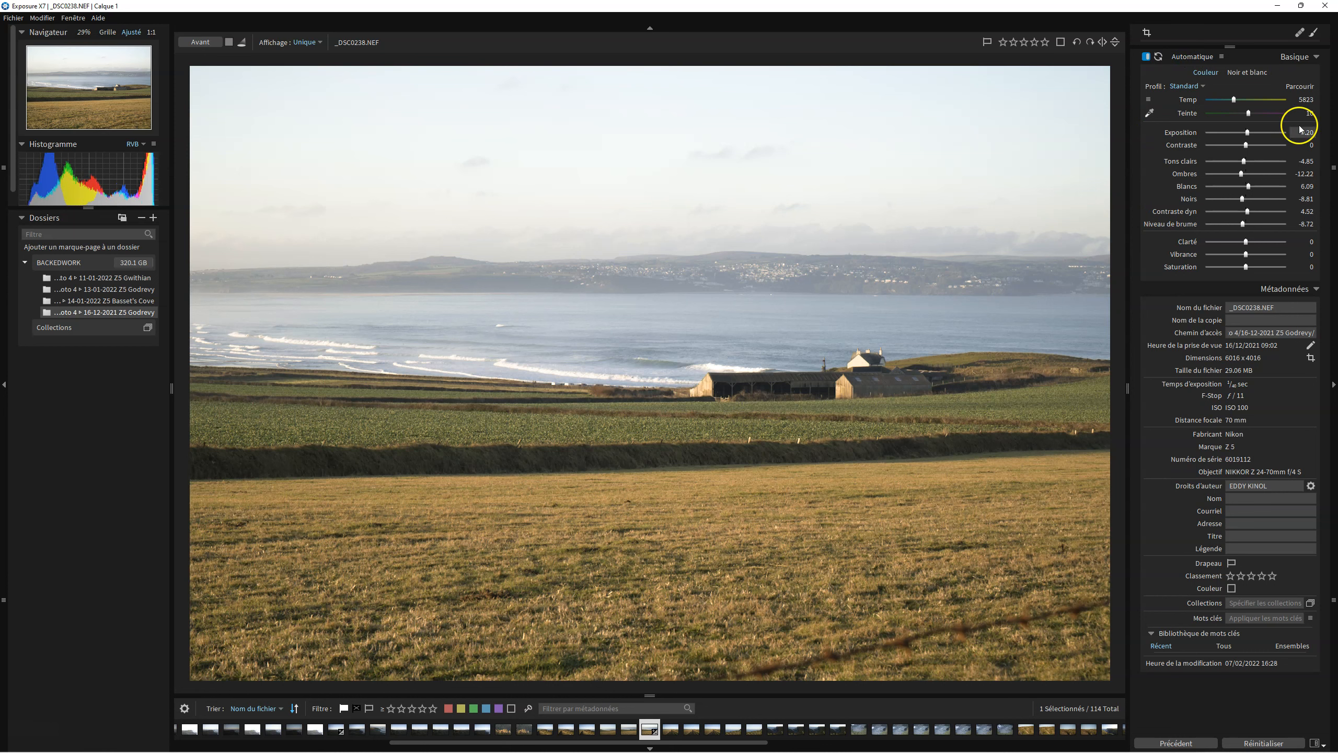
{"action": "left_click", "coordinate": [1222, 57]}
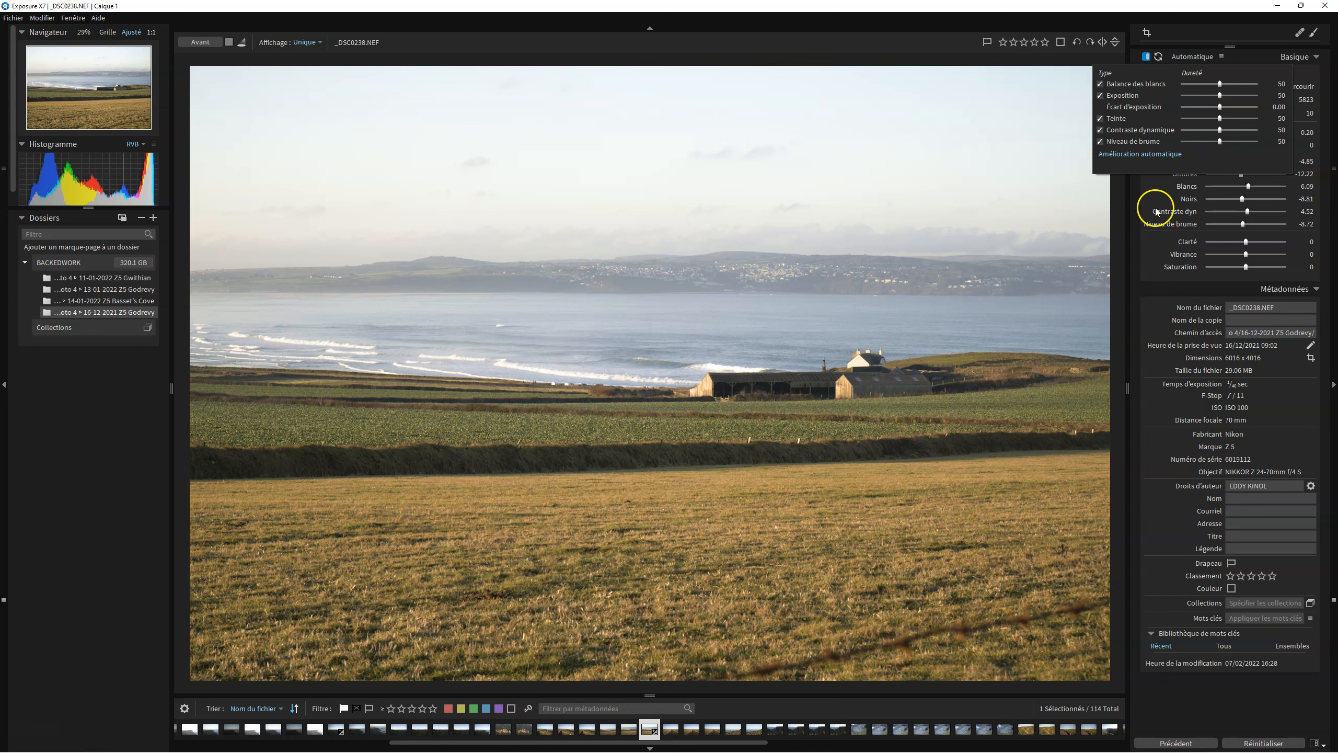
{"action": "left_click", "coordinate": [1175, 42]}
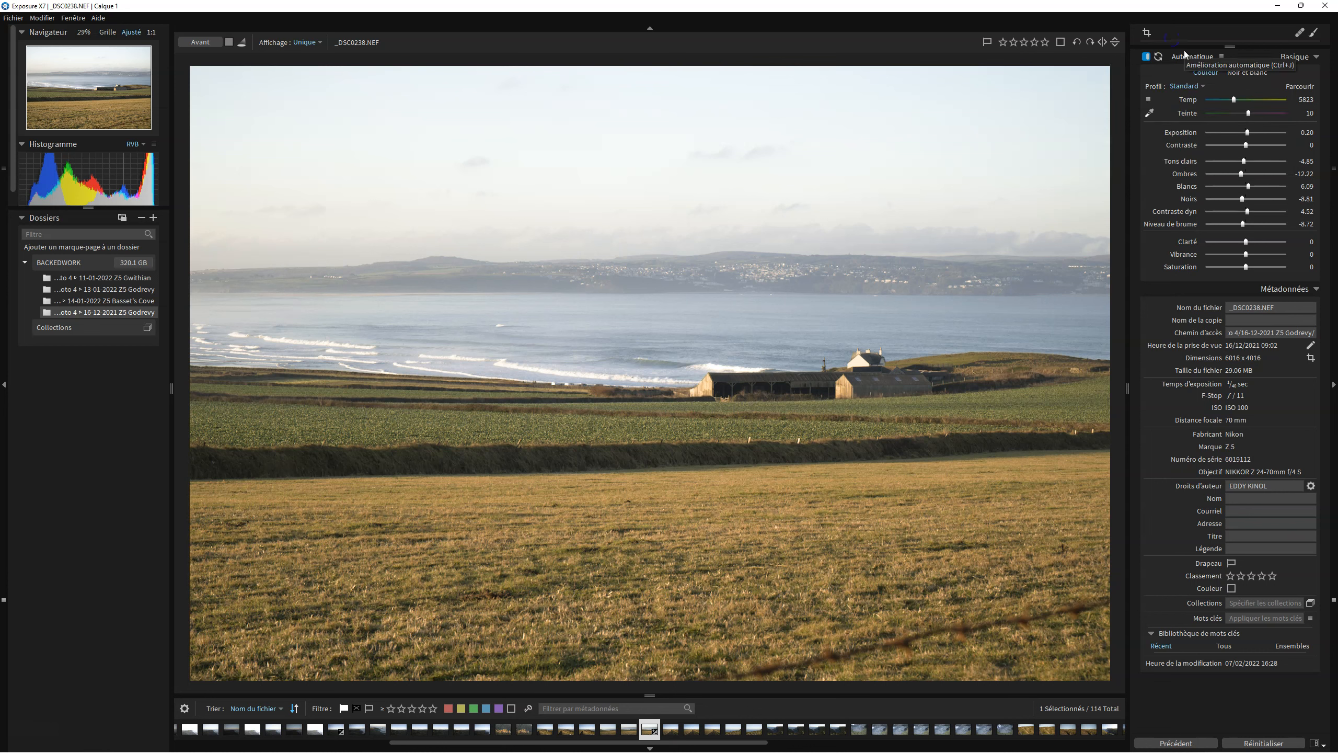
{"action": "left_click", "coordinate": [1269, 742]}
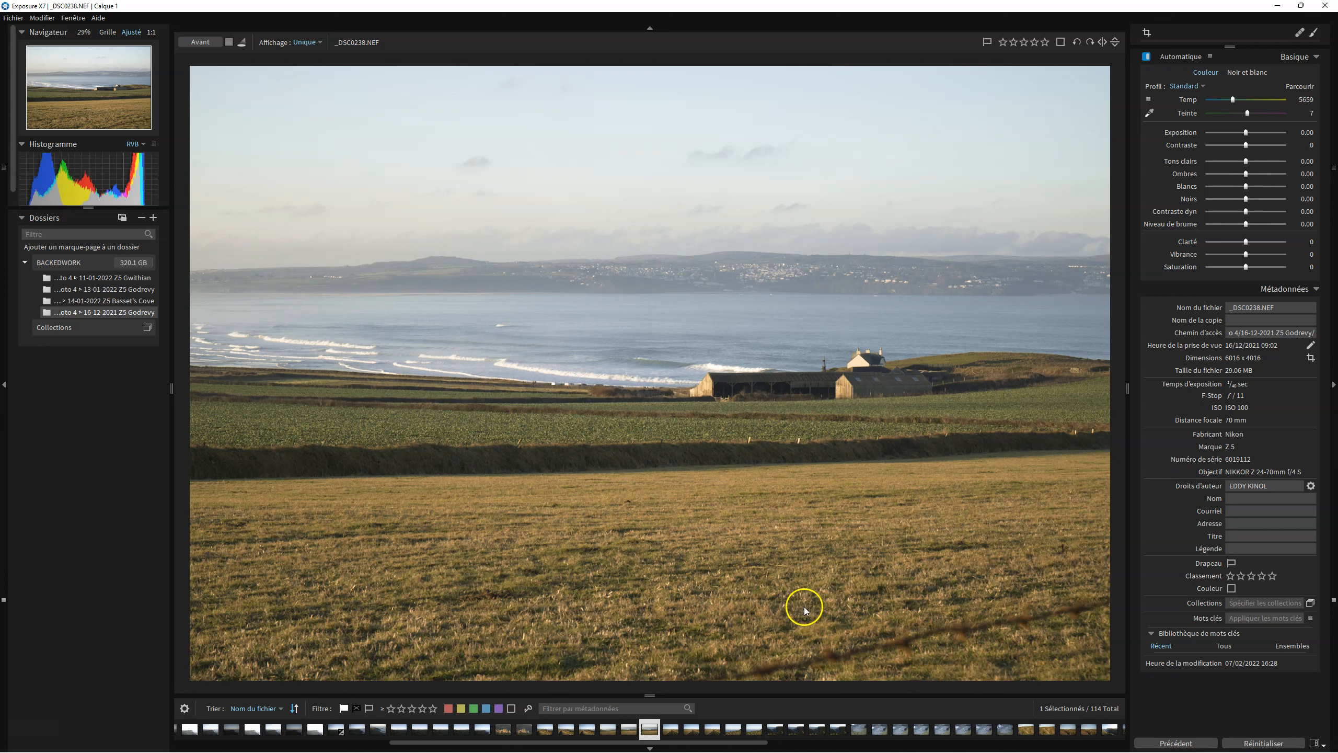
Create a virtual copy of _DSC0238 and select the copy in the filmstrip.
{"action": "right_click", "coordinate": [657, 734]}
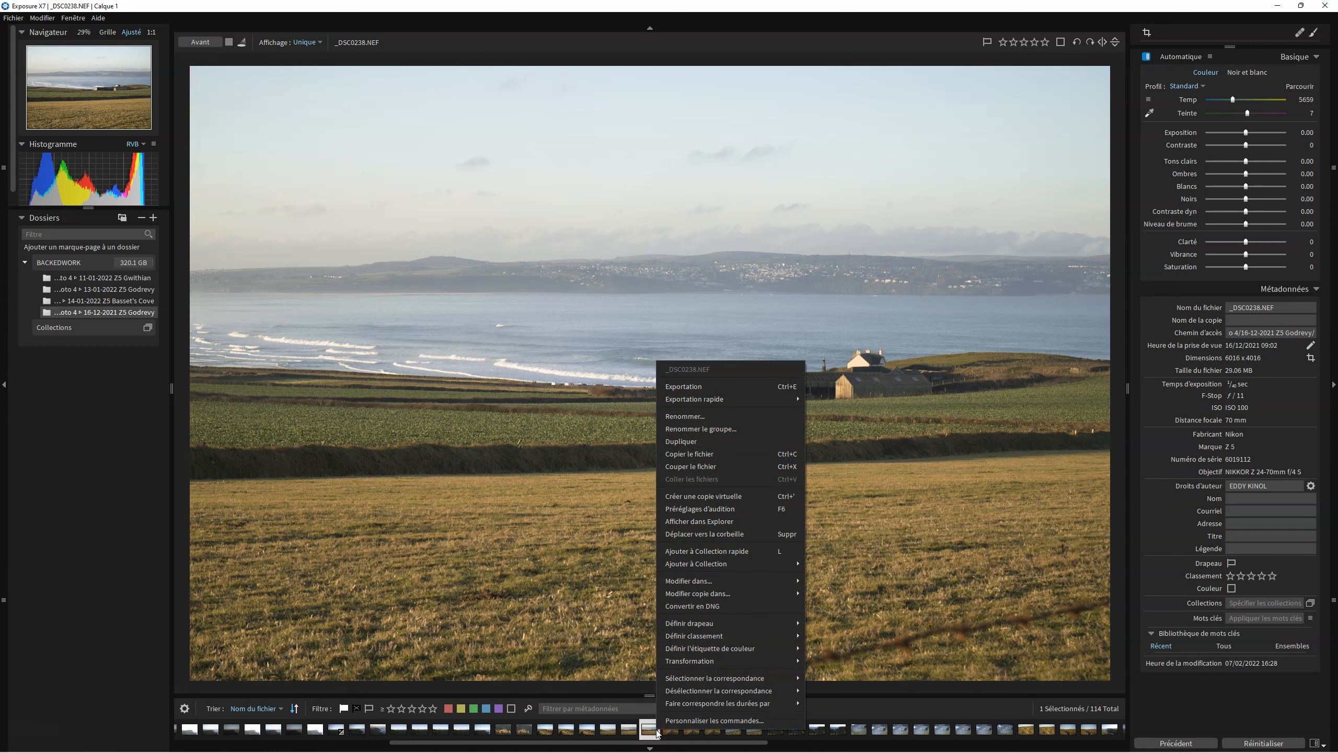
{"action": "left_click", "coordinate": [717, 498]}
{"action": "left_click", "coordinate": [679, 730]}
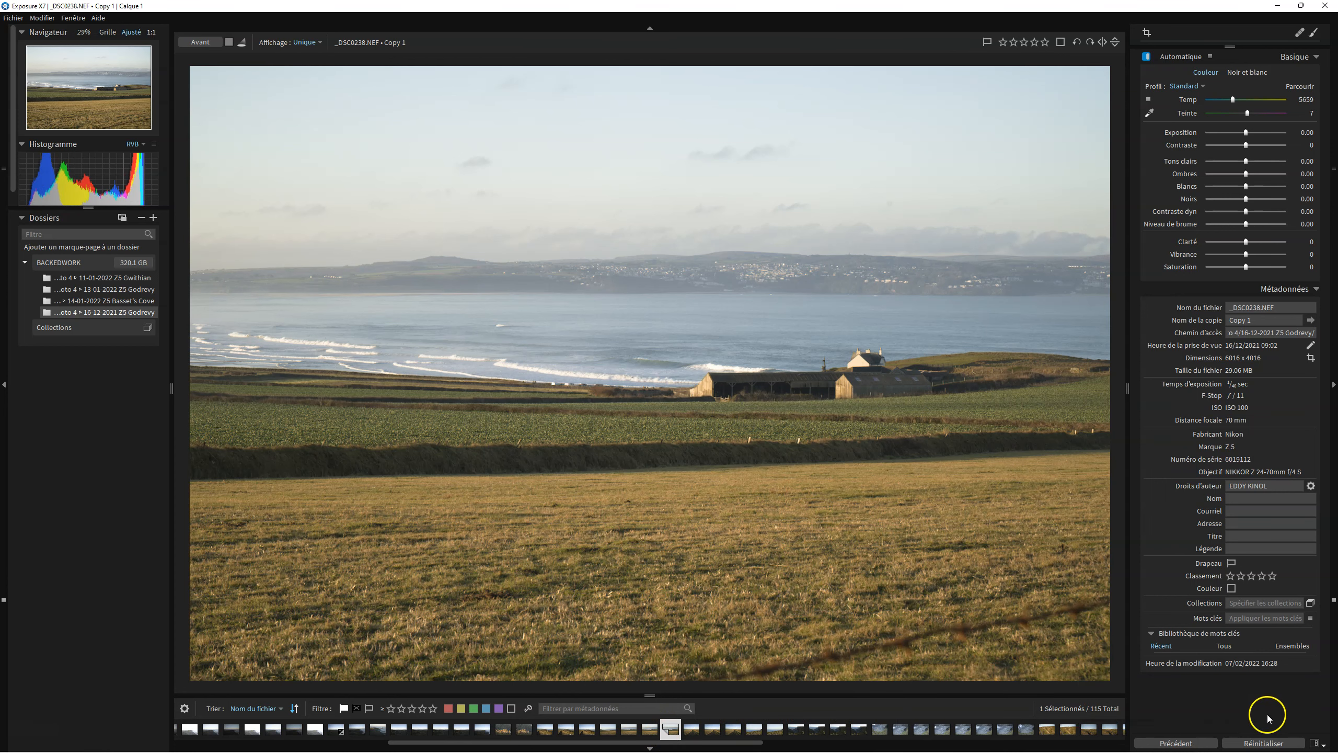
Switch to the Editing workspace.
{"action": "left_click", "coordinate": [1319, 744]}
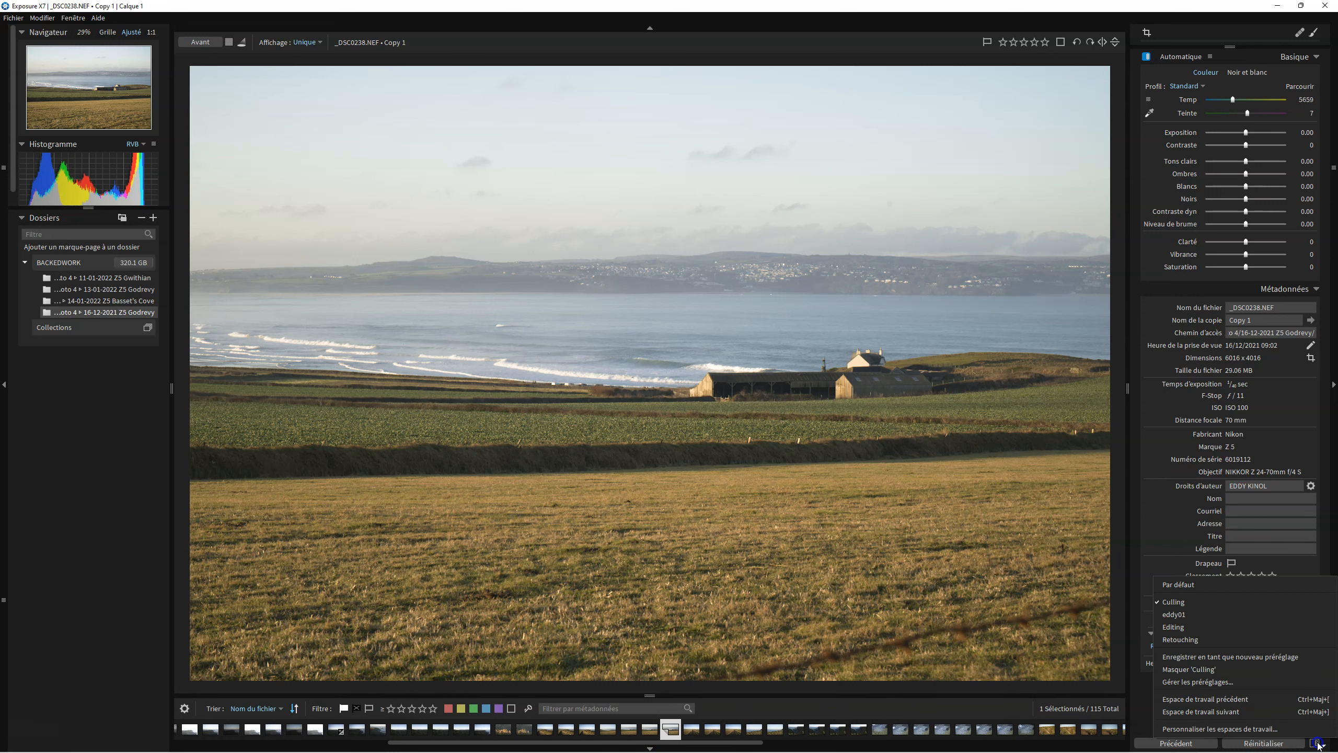
{"action": "left_click", "coordinate": [1211, 636]}
Expand the Vignette panel among the editing adjustments.
{"action": "scroll", "coordinate": [1308, 277], "scroll_direction": "down", "scroll_amount": 10}
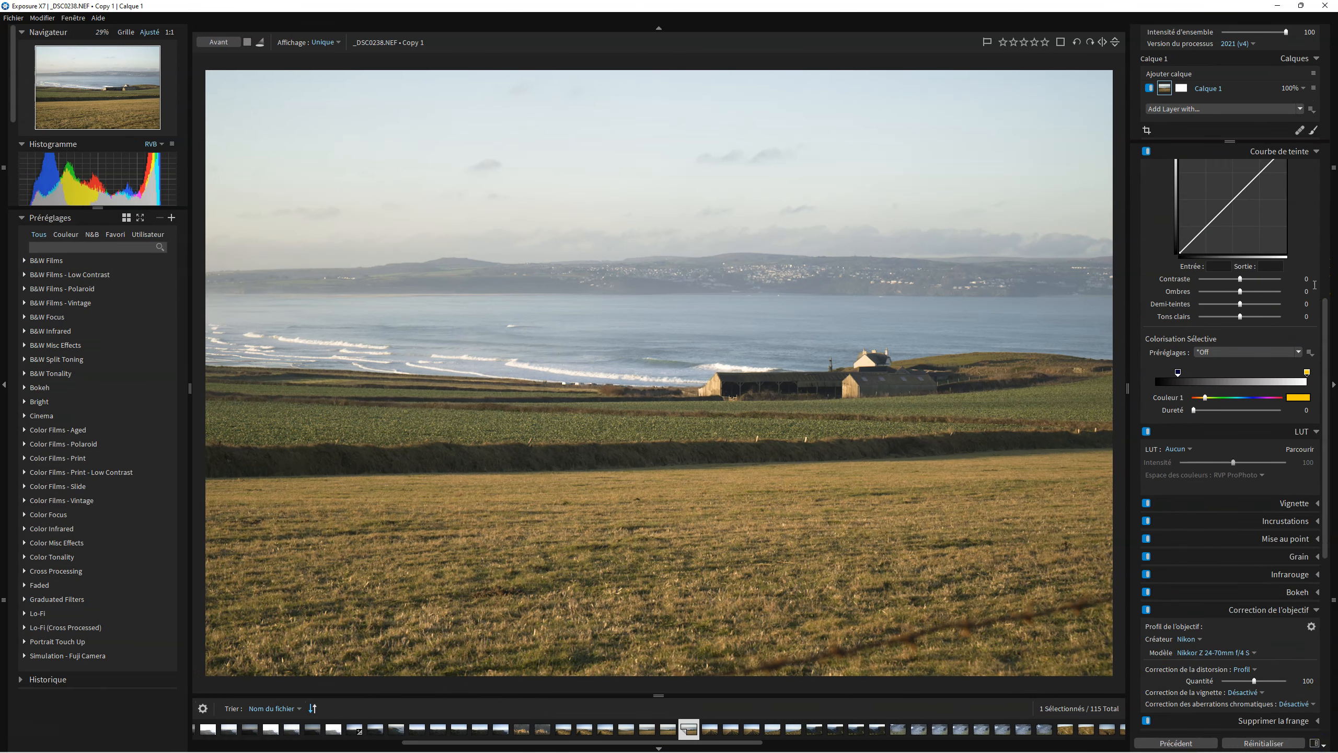
{"action": "scroll", "coordinate": [1314, 284], "scroll_direction": "down", "scroll_amount": 5}
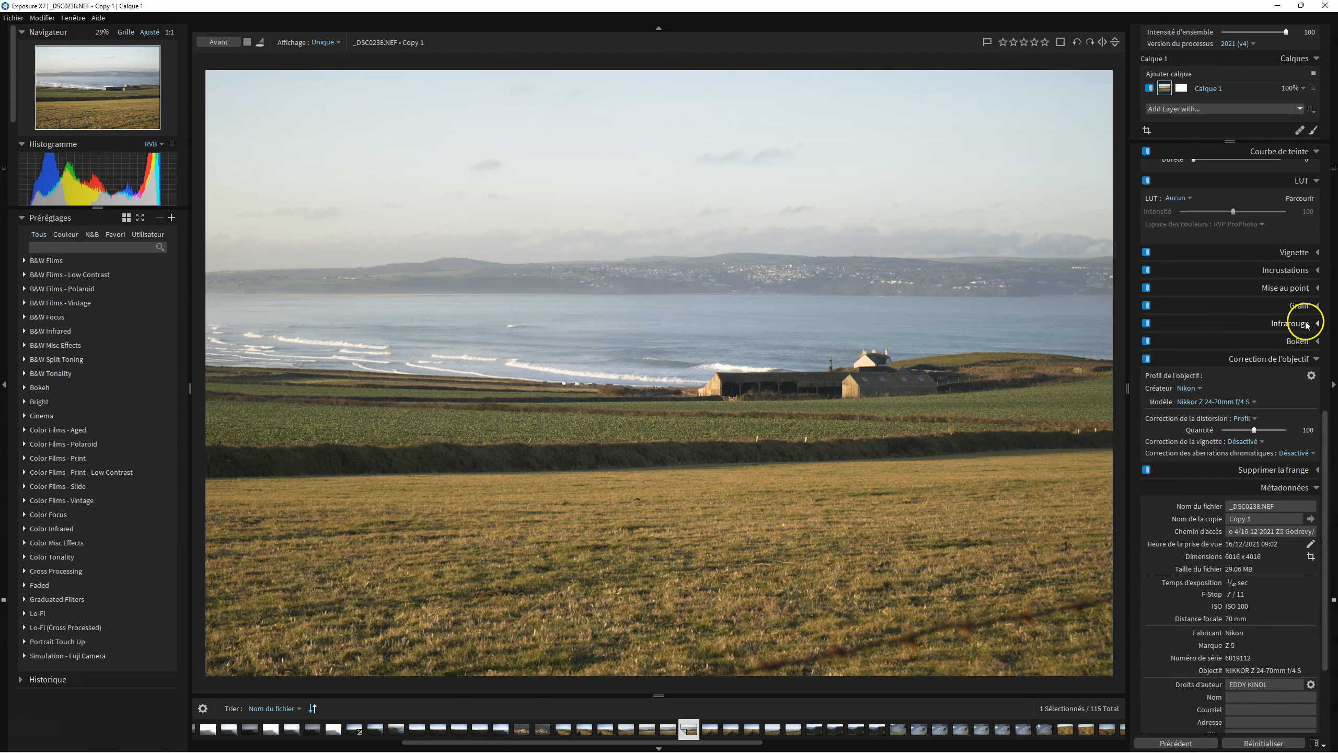
{"action": "left_click", "coordinate": [1319, 252]}
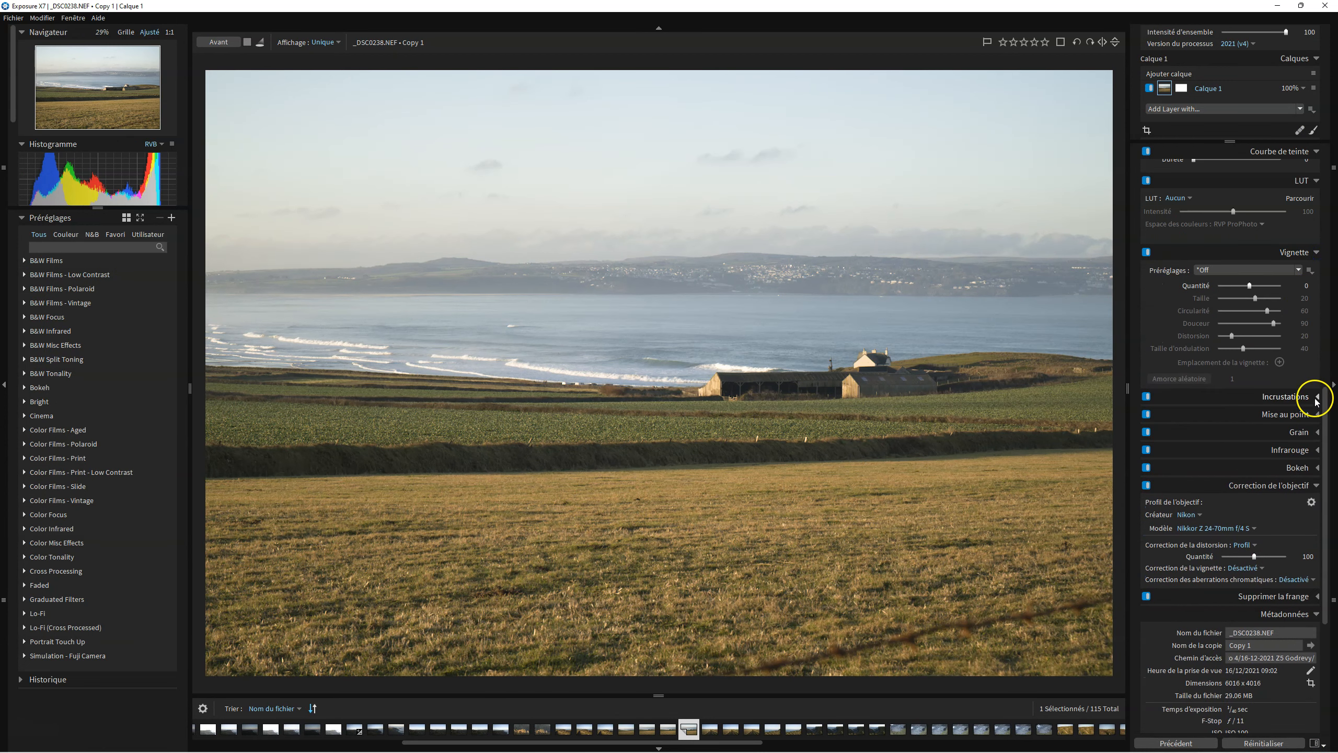
Expand the Incrustations panel and browse its frame, light effect and texture overlay options.
{"action": "left_click", "coordinate": [1317, 396]}
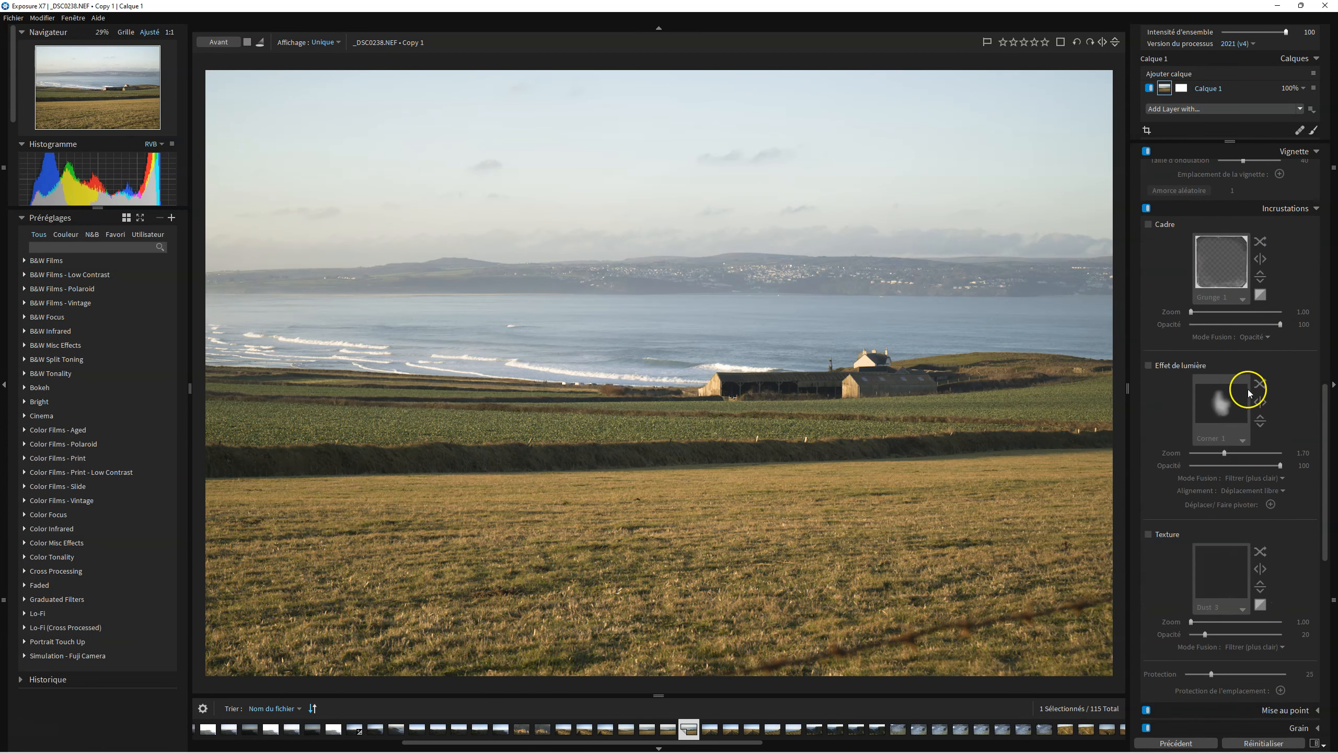
{"action": "scroll", "coordinate": [1267, 483], "scroll_direction": "down", "scroll_amount": 3}
{"action": "scroll", "coordinate": [1234, 405], "scroll_direction": "up", "scroll_amount": 2}
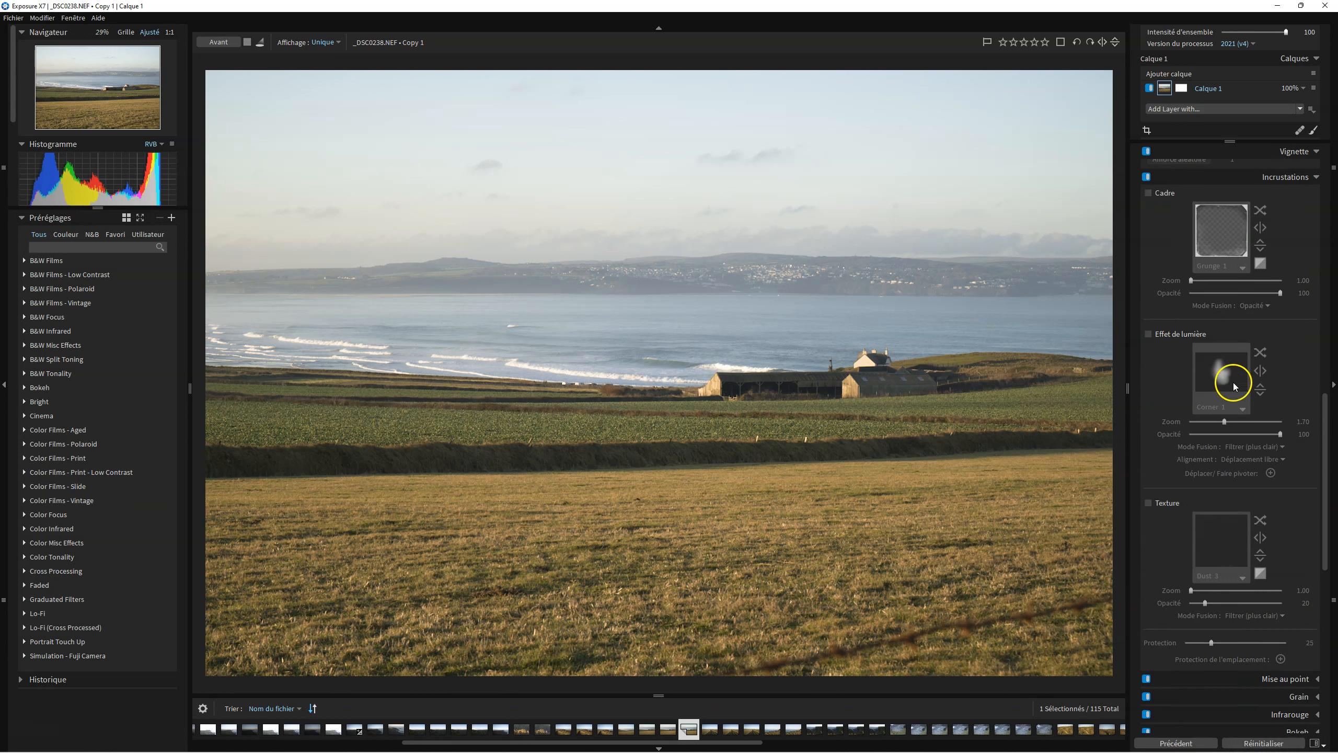
{"action": "scroll", "coordinate": [1260, 433], "scroll_direction": "down", "scroll_amount": 7}
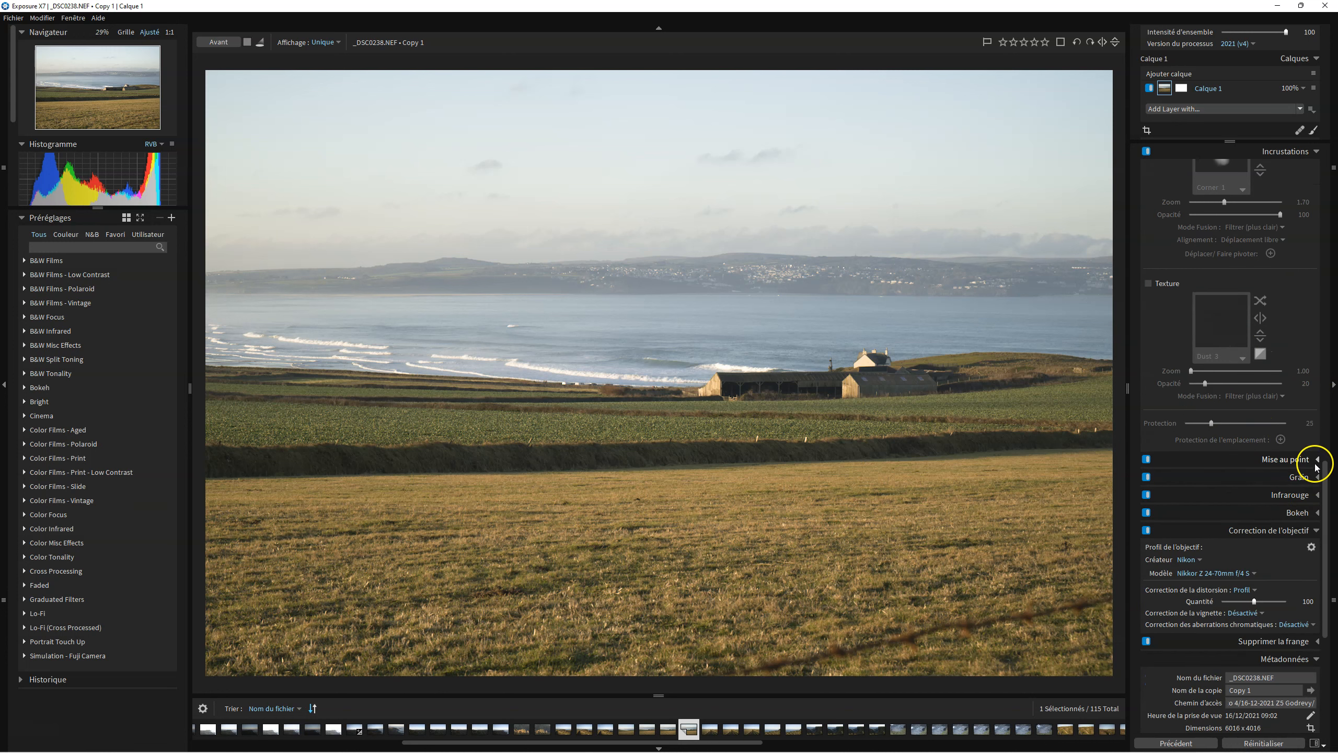
Expand the Mise au point, Grain, Infrarouge, Bokeh and Supprimer la frange panels to review their settings.
{"action": "left_click", "coordinate": [1317, 460]}
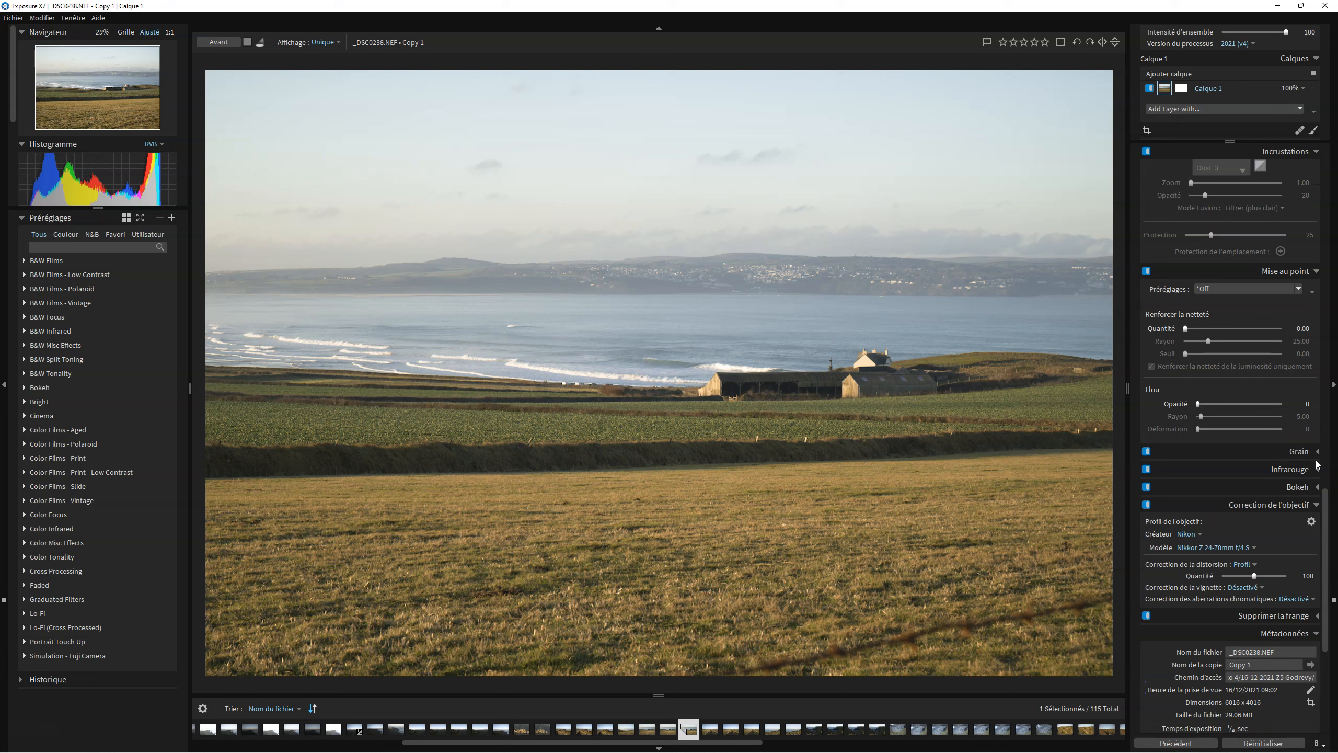
{"action": "left_click", "coordinate": [1319, 454]}
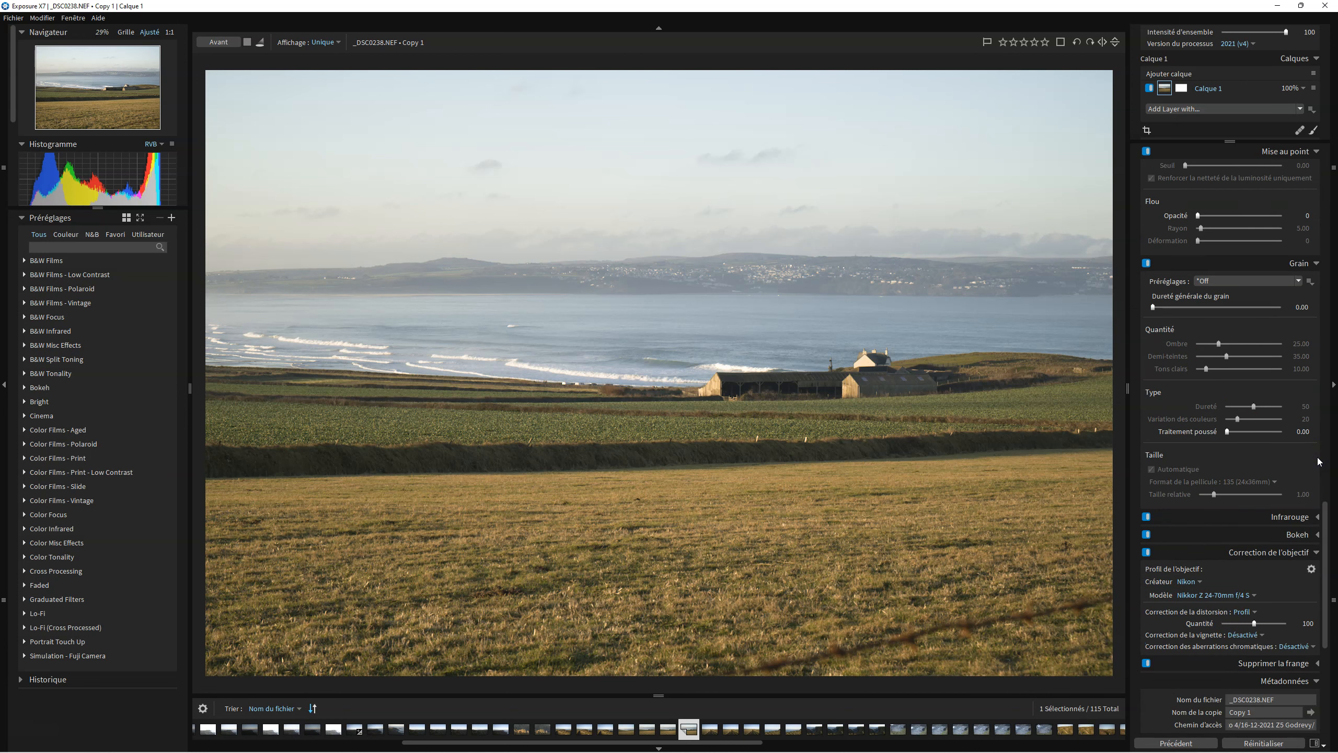
{"action": "left_click", "coordinate": [1319, 517]}
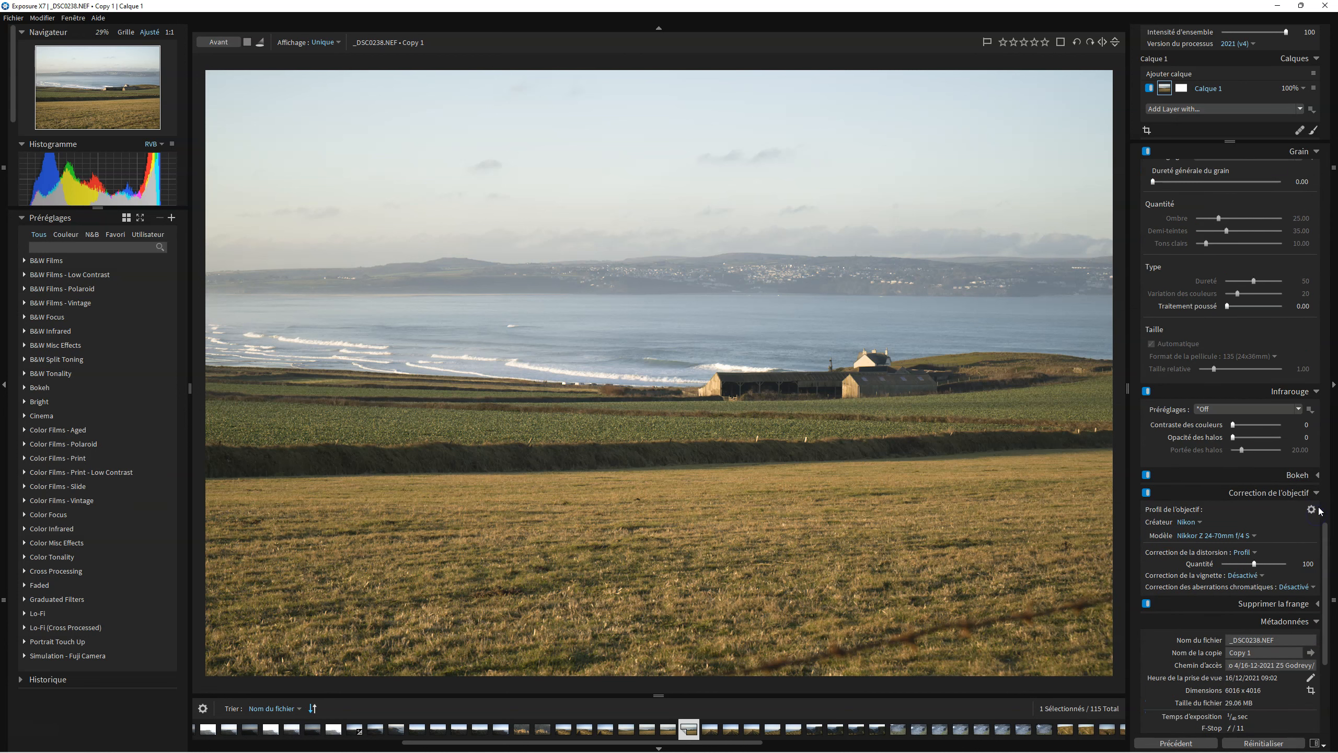
{"action": "left_click", "coordinate": [1317, 476]}
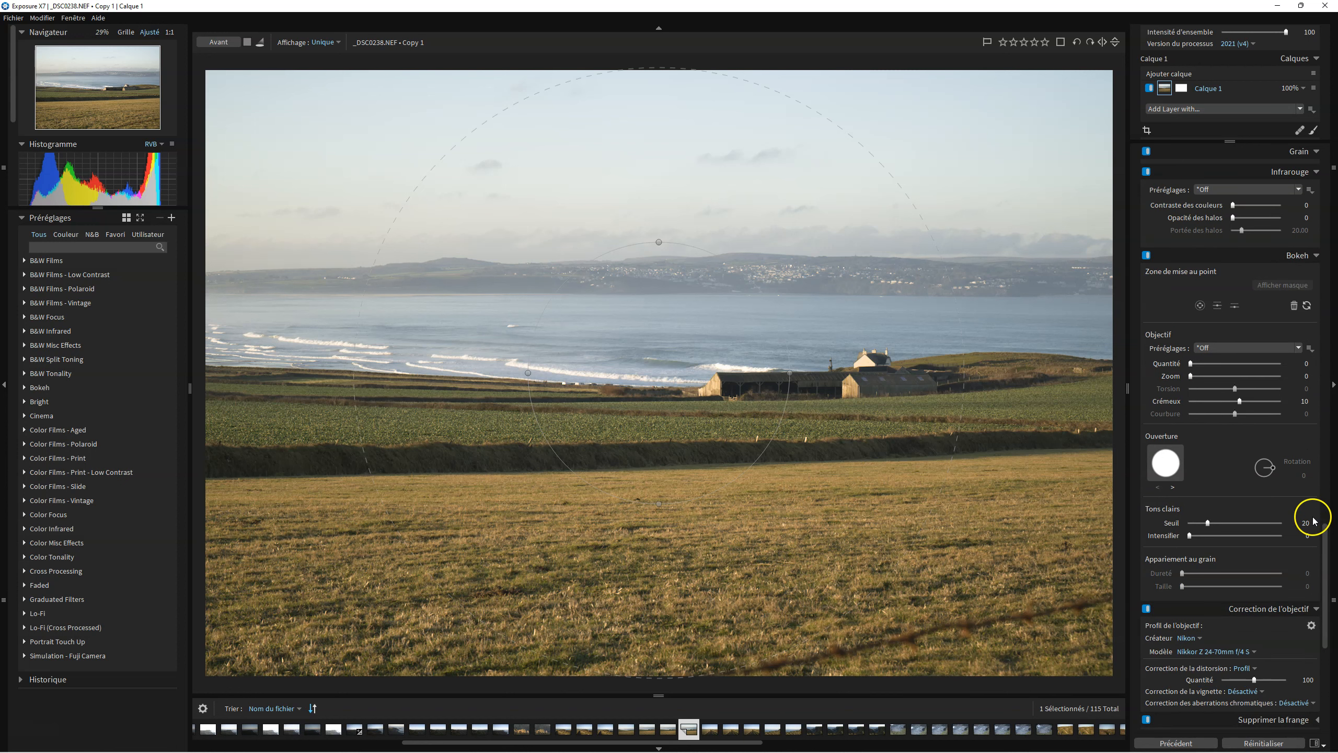
{"action": "scroll", "coordinate": [1314, 491], "scroll_direction": "down", "scroll_amount": 3}
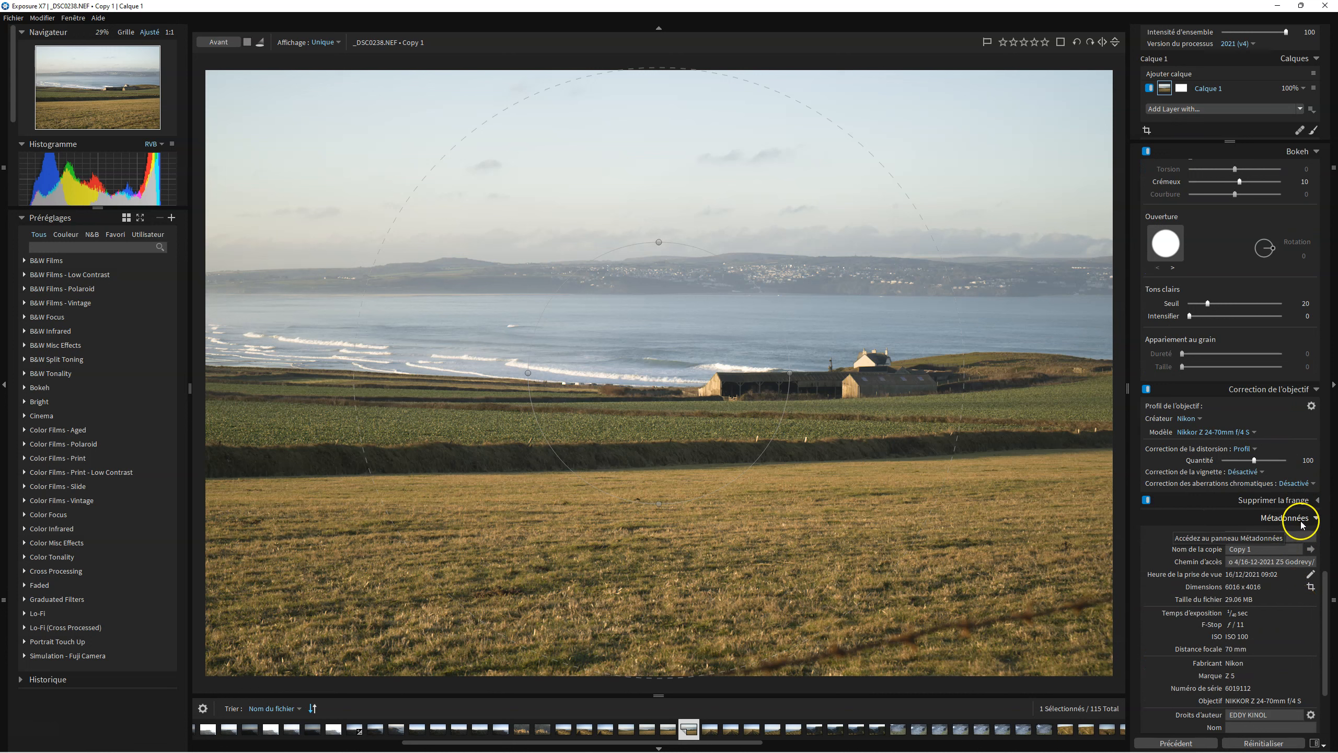
{"action": "left_click", "coordinate": [1317, 501]}
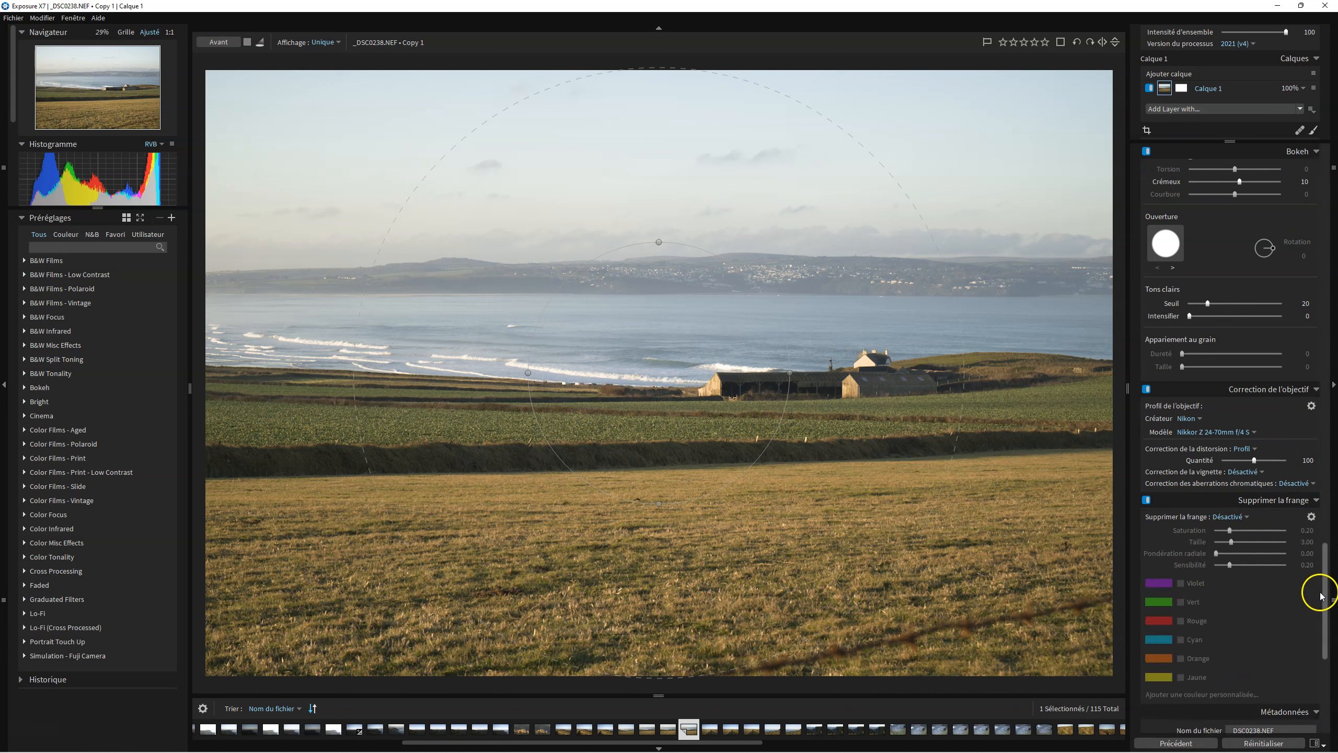
{"action": "left_click_drag", "start_coordinate": [1325, 599], "coordinate": [1333, 153]}
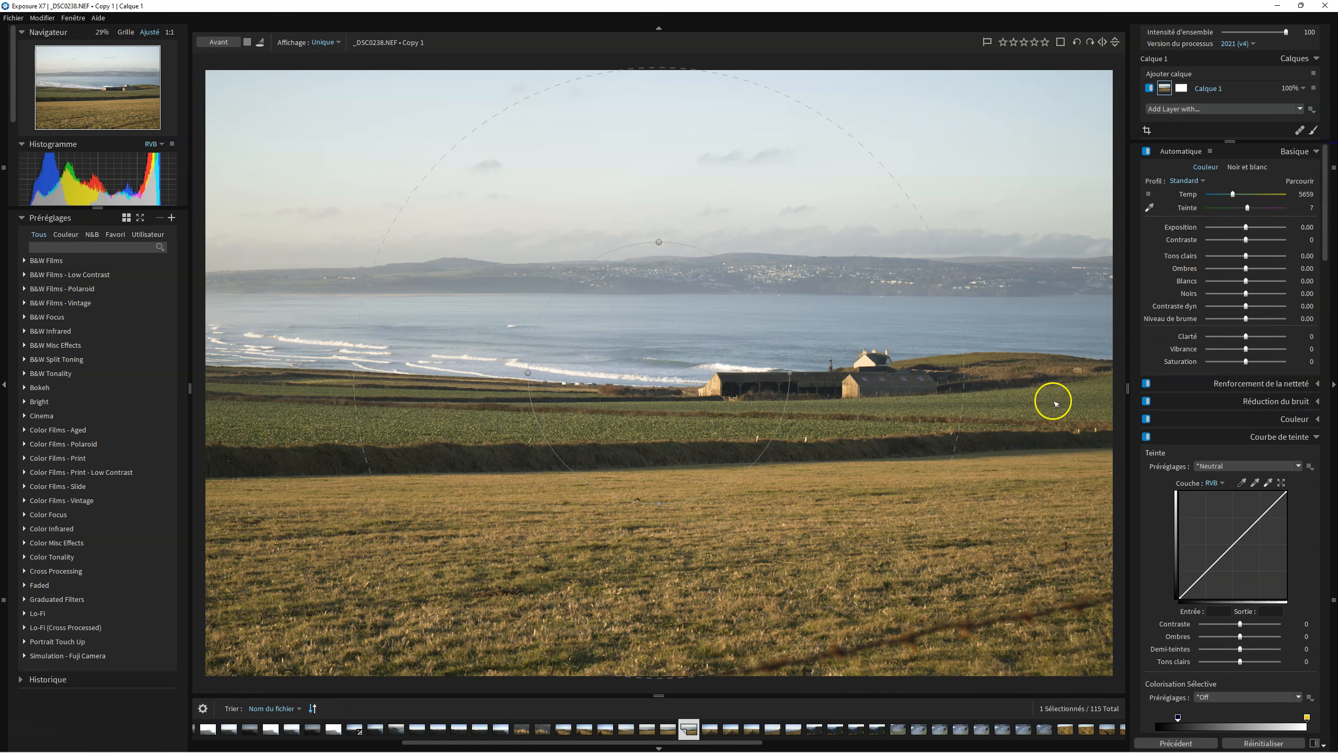
Collapse the Mise au point, Grain, Infrarouge and Bokeh panels and return to the top of the adjustments.
{"action": "scroll", "coordinate": [1284, 528], "scroll_direction": "down", "scroll_amount": 10}
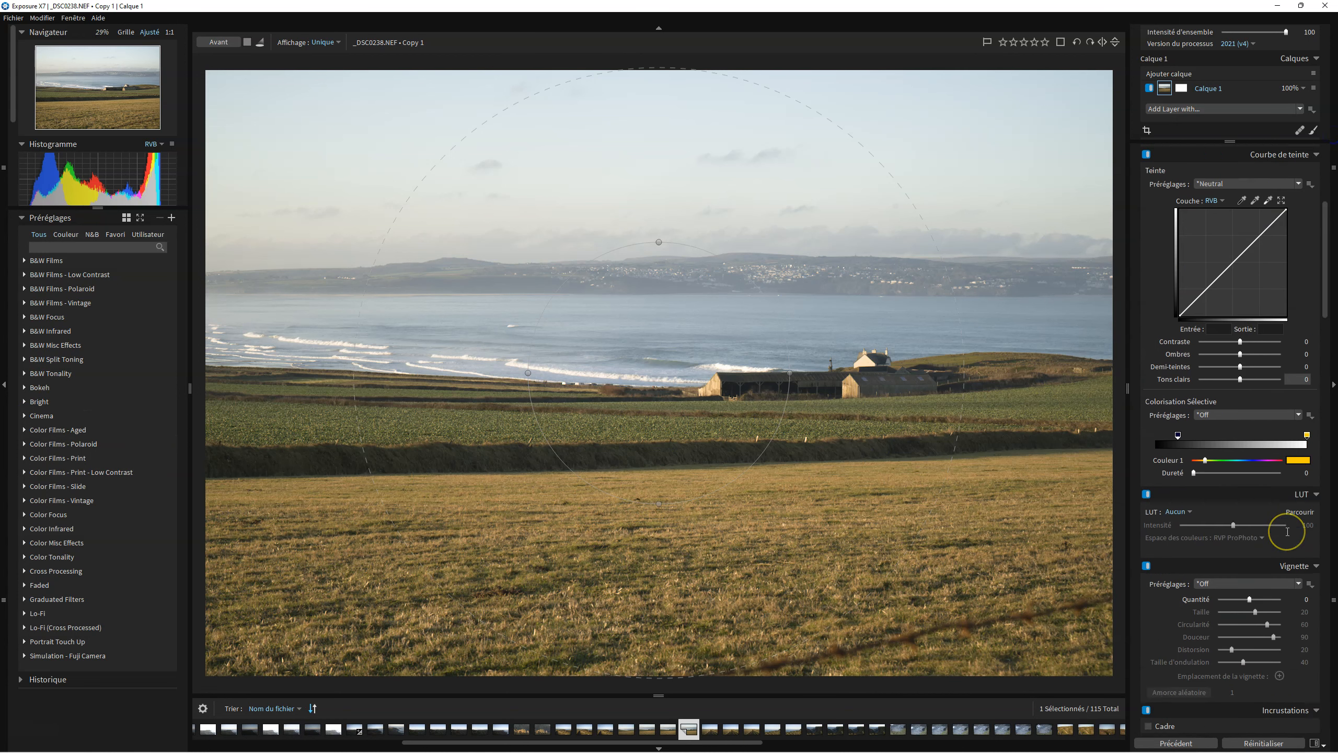
{"action": "scroll", "coordinate": [1286, 532], "scroll_direction": "down", "scroll_amount": 10}
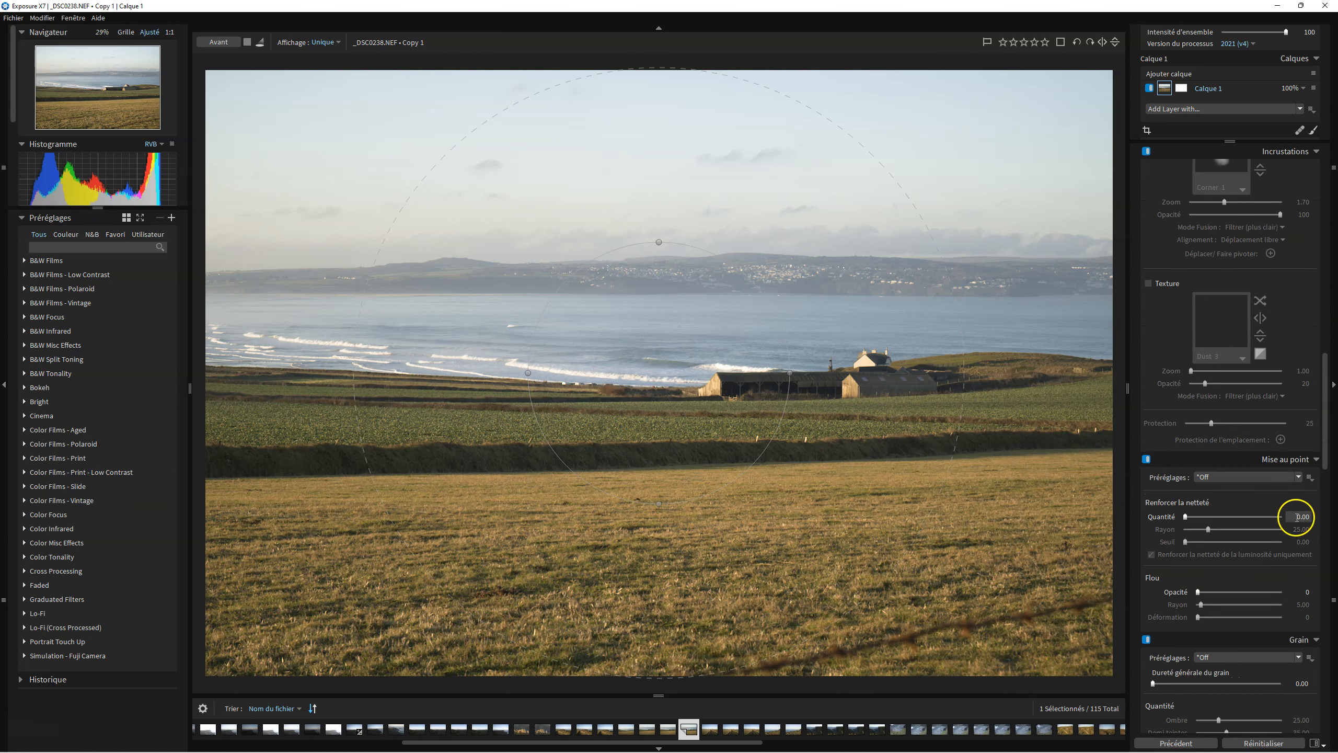
{"action": "left_click", "coordinate": [1317, 461]}
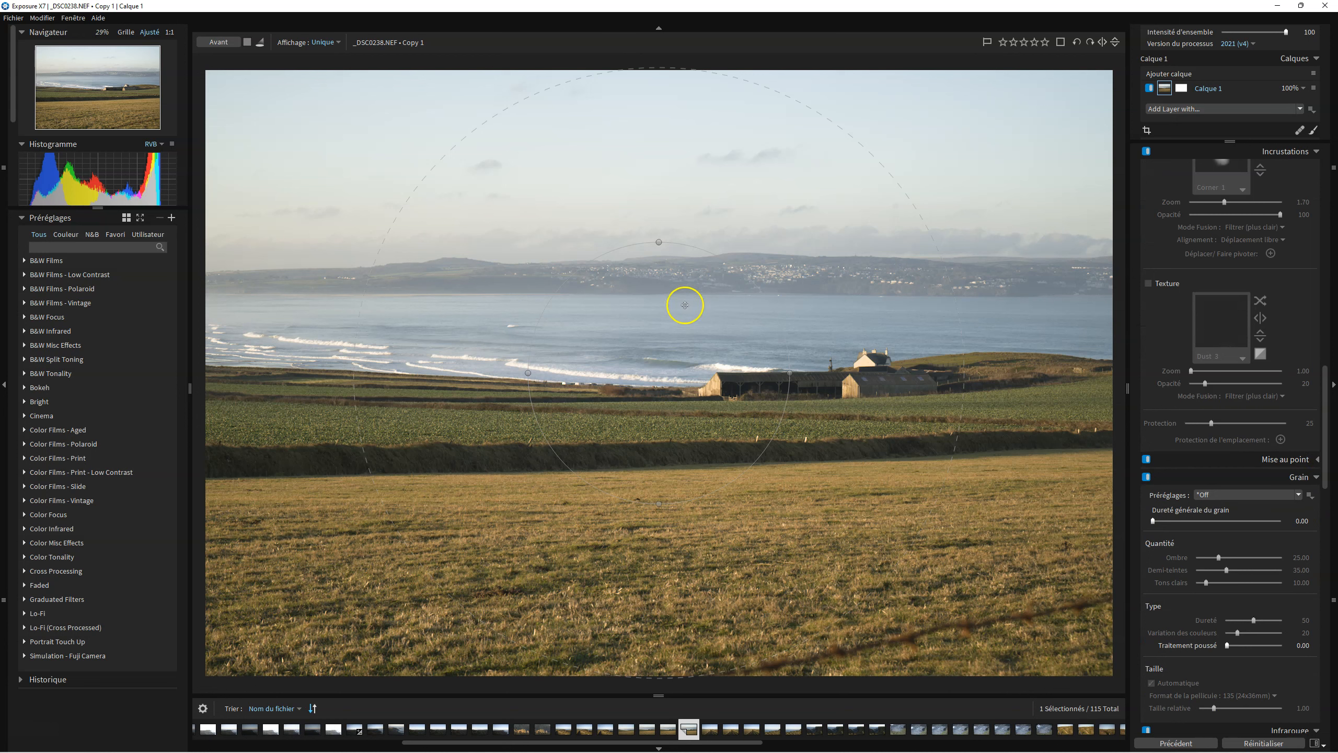
{"action": "left_click", "coordinate": [1316, 477]}
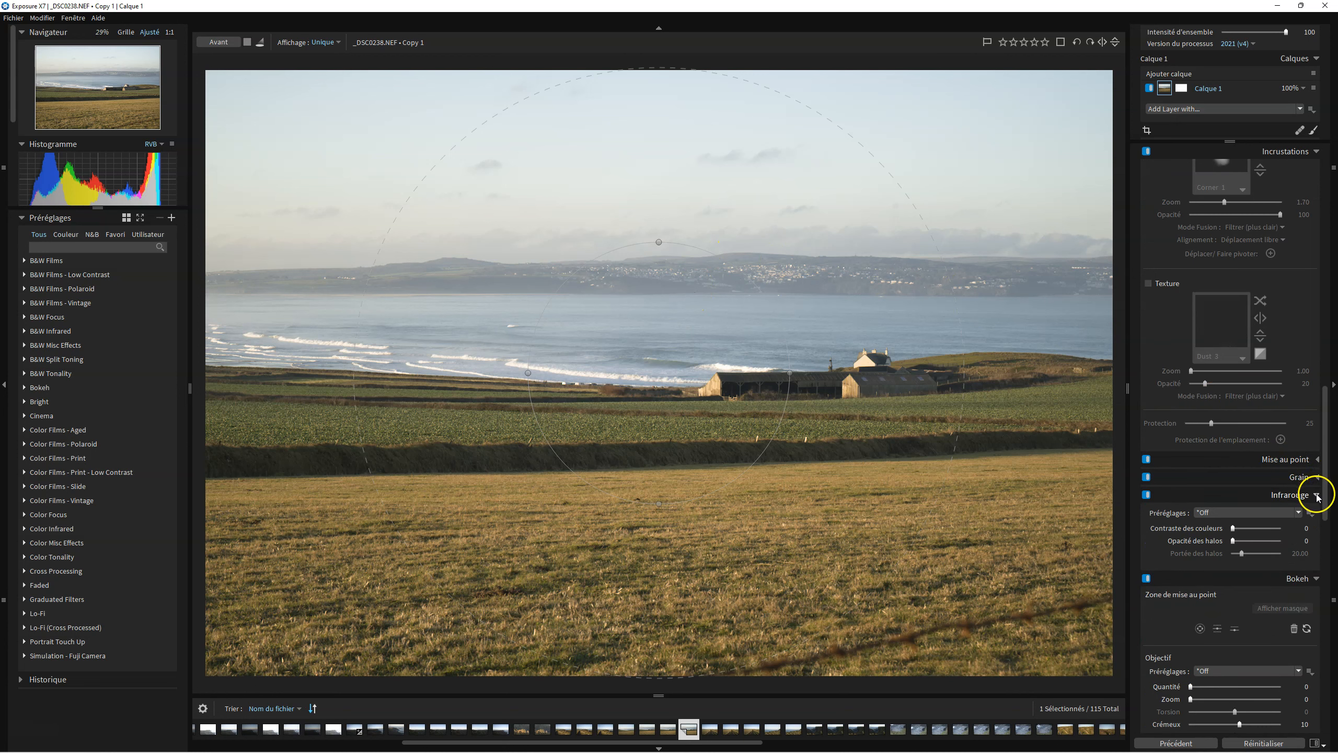
{"action": "left_click", "coordinate": [1317, 496]}
{"action": "left_click", "coordinate": [1316, 513]}
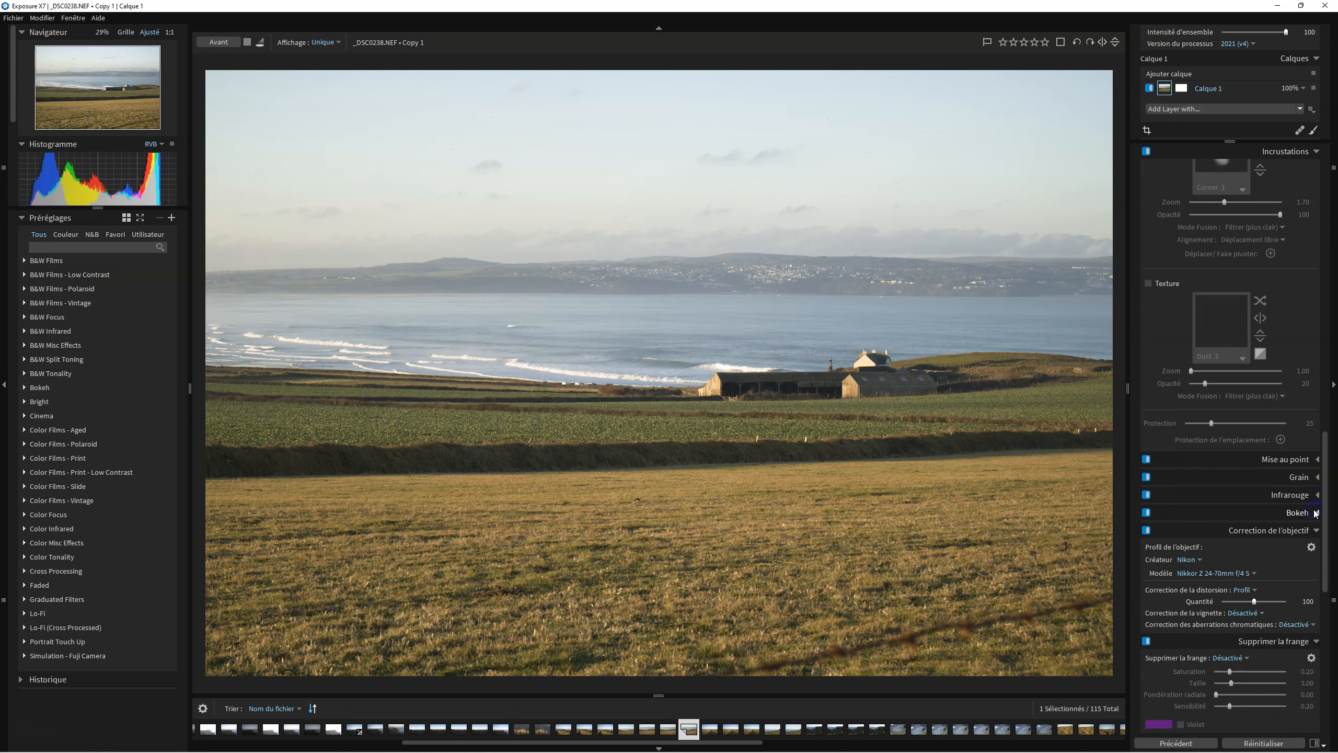
{"action": "left_click", "coordinate": [1316, 513]}
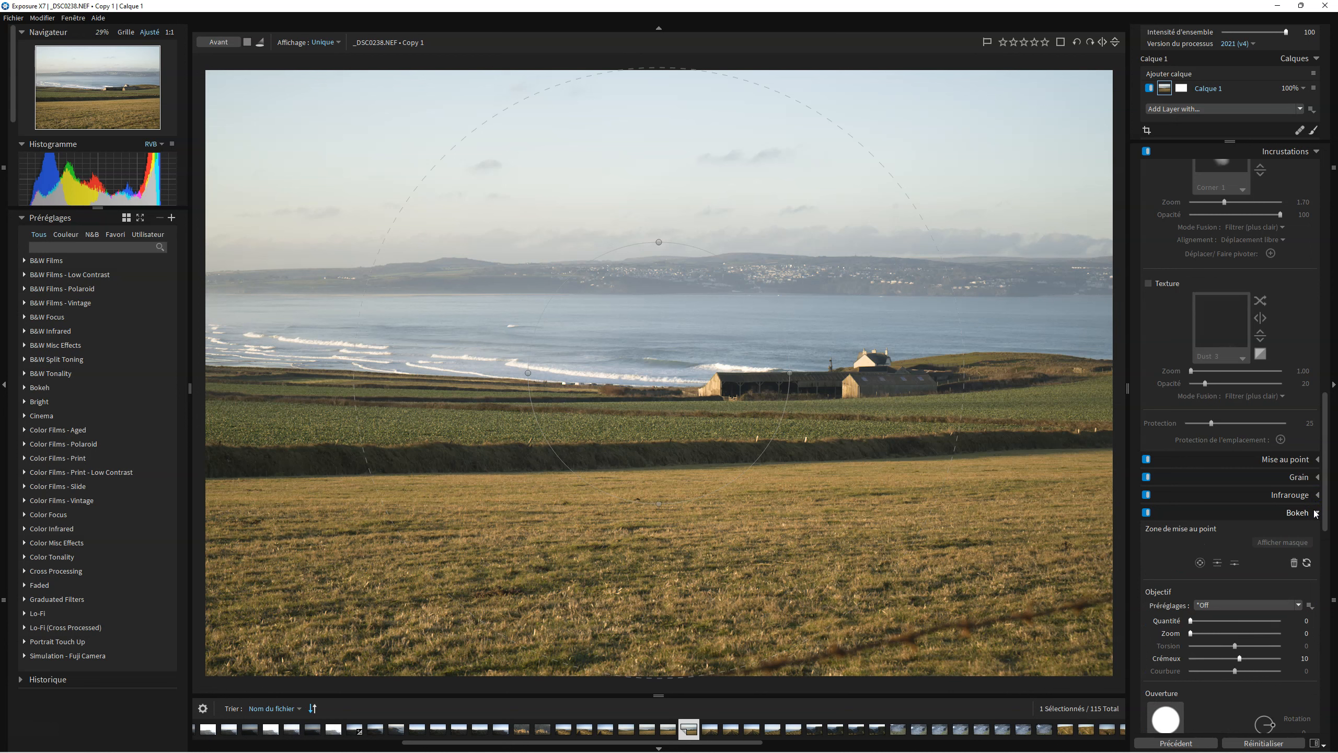
{"action": "left_click", "coordinate": [1316, 513]}
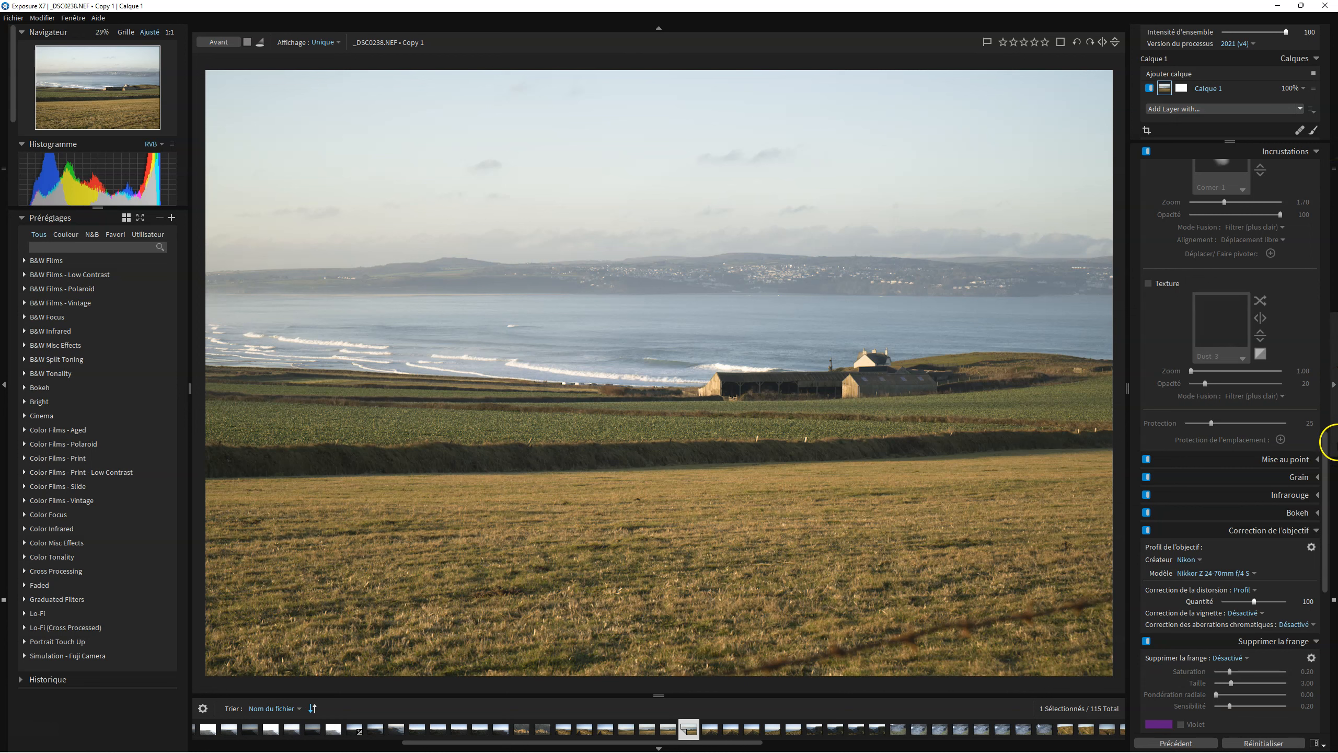
{"action": "left_click_drag", "start_coordinate": [1320, 452], "coordinate": [1300, 132]}
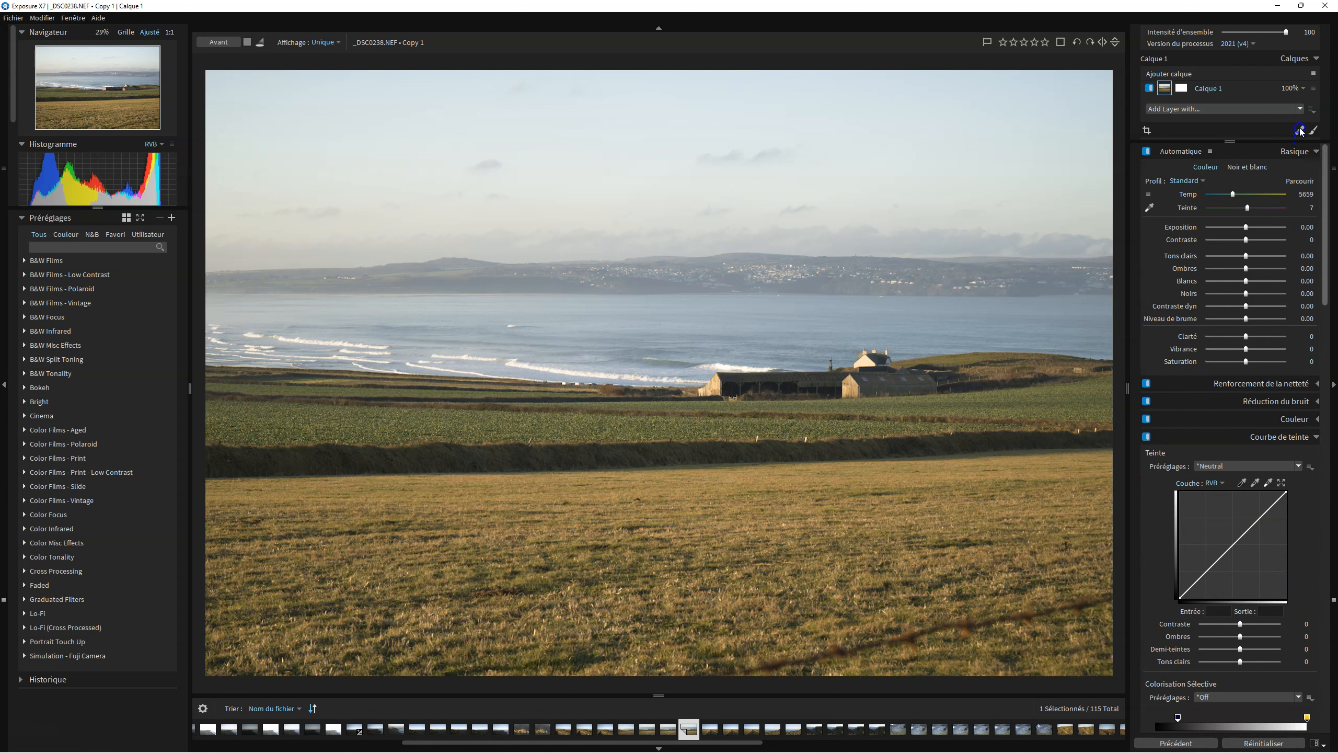
Apply the automatic Basic adjustments, then lower Tons clairs to about -22.67.
{"action": "left_click", "coordinate": [1181, 152]}
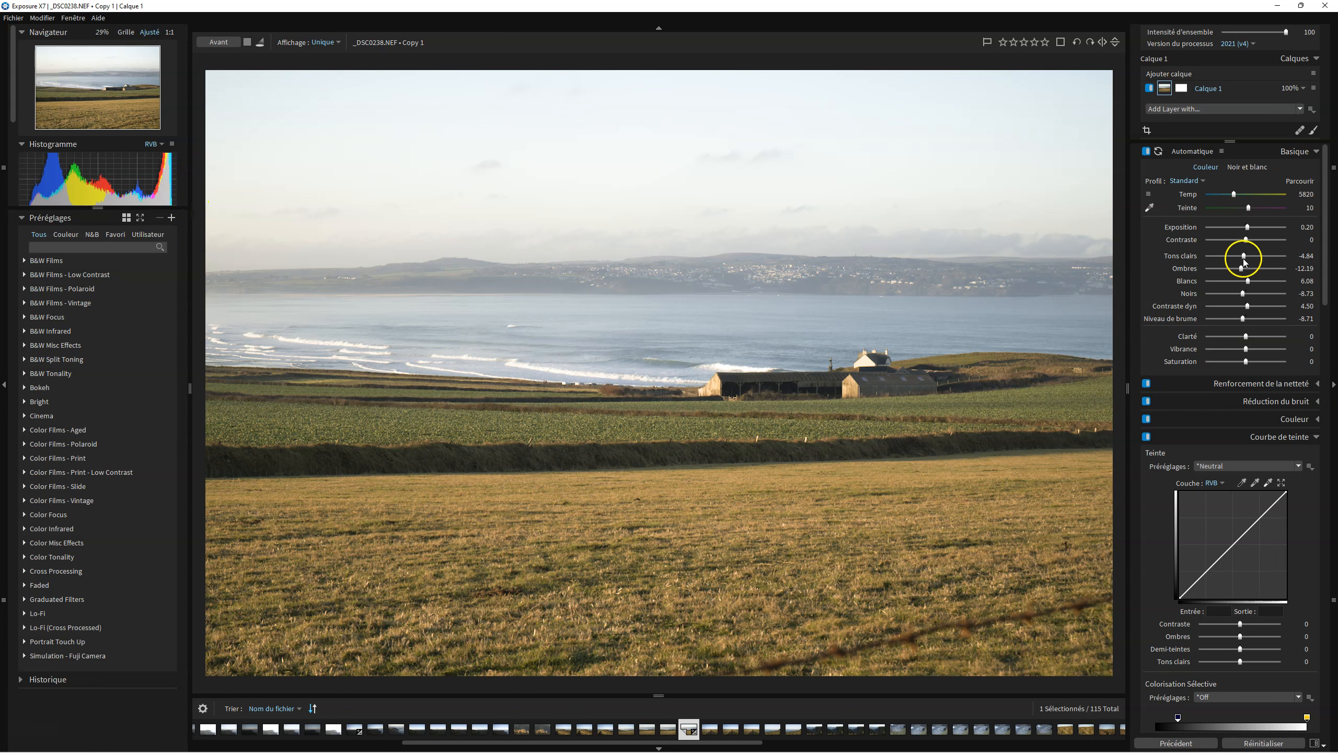
{"action": "left_click_drag", "start_coordinate": [1244, 257], "coordinate": [1238, 258]}
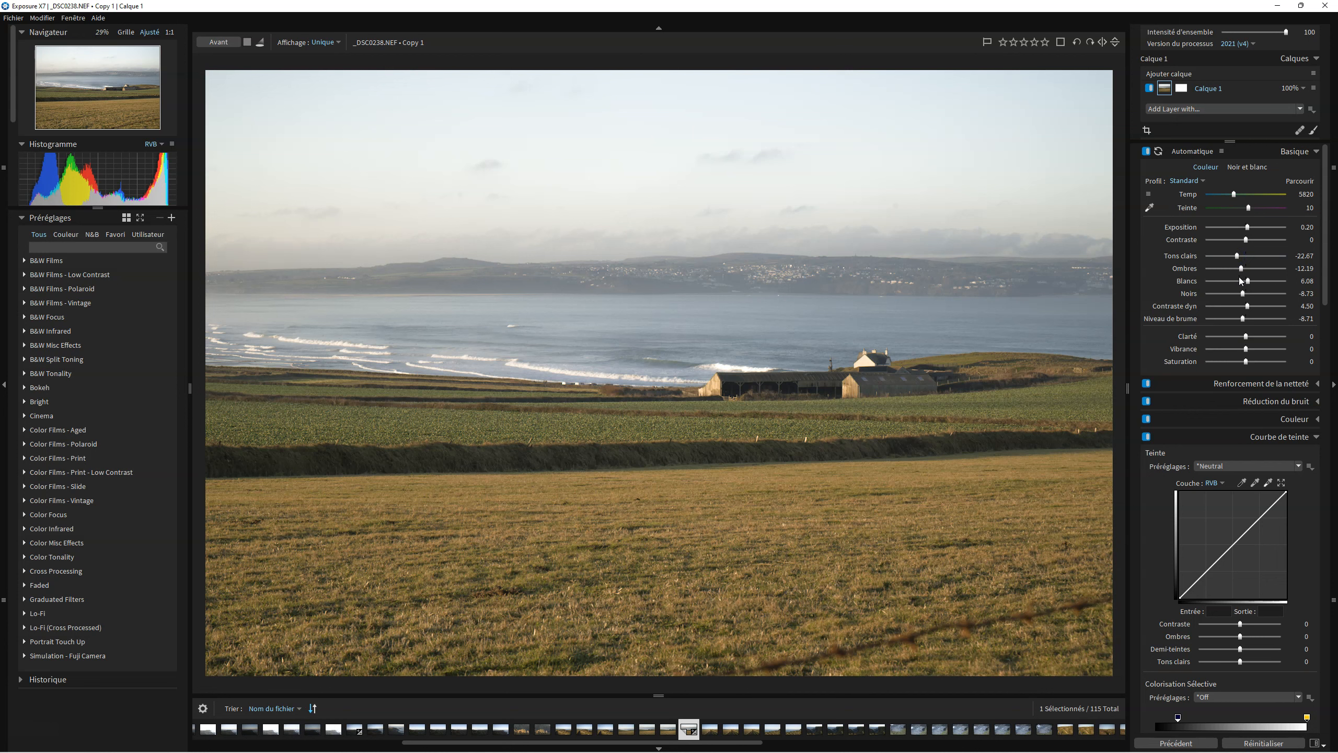
Raise the white balance Temperature to about 6987.
{"action": "left_click", "coordinate": [1202, 181]}
{"action": "left_click", "coordinate": [1169, 203]}
{"action": "left_click_drag", "start_coordinate": [1234, 197], "coordinate": [1241, 197]}
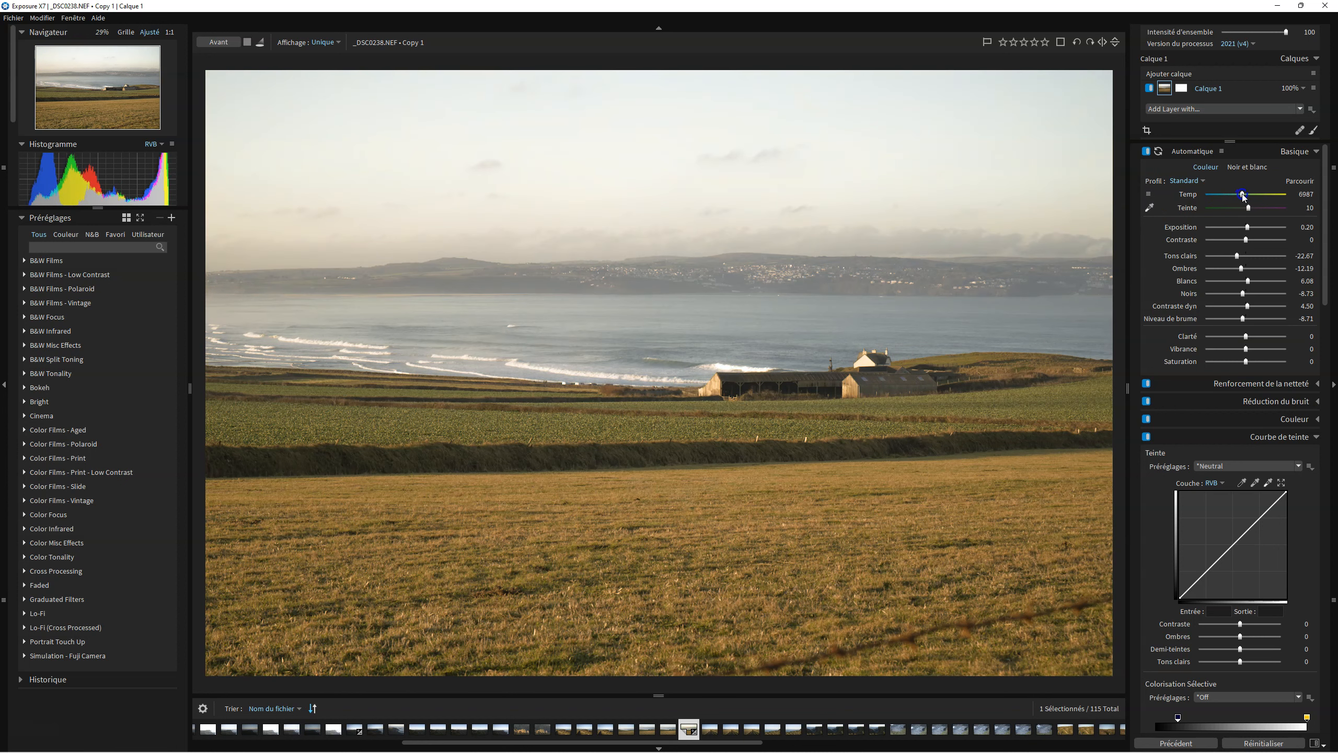
Set the white balance with the eyedropper by sampling neutral areas on the sea and fields.
{"action": "left_click", "coordinate": [1146, 211]}
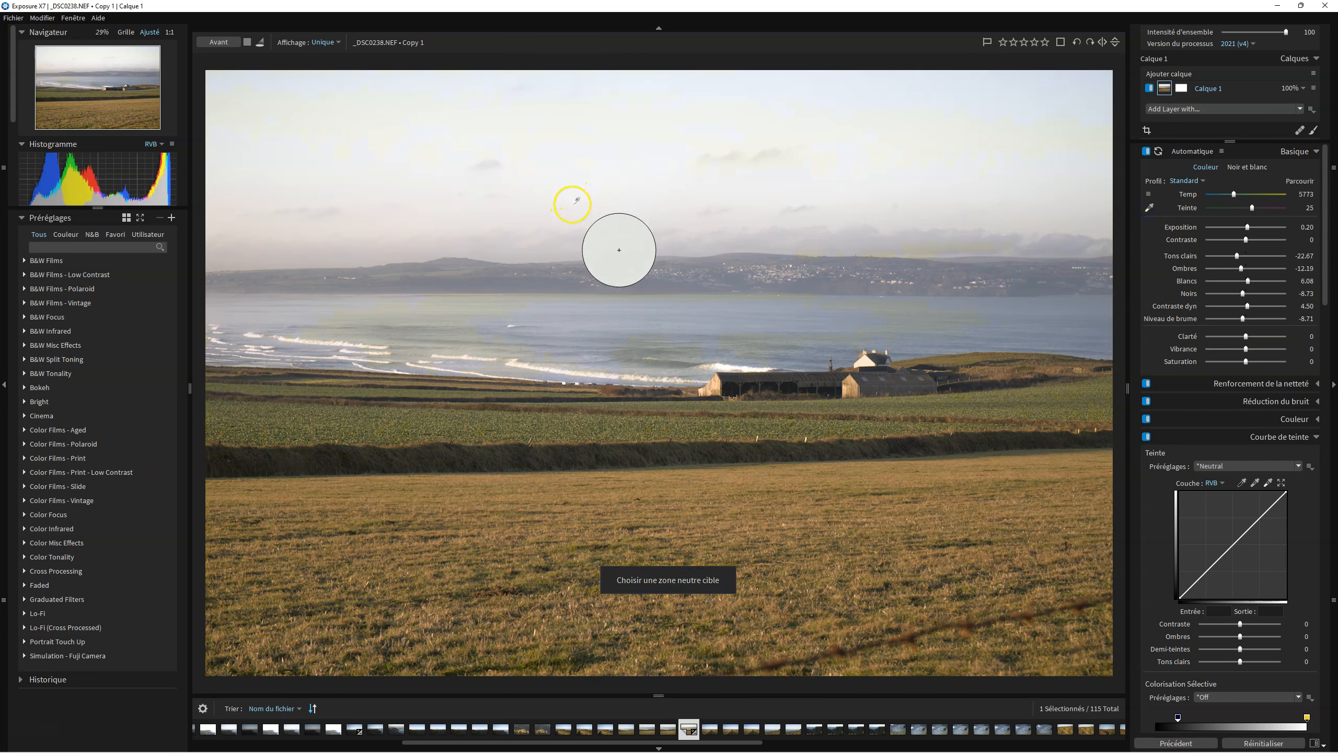
{"action": "left_click", "coordinate": [773, 161]}
{"action": "left_click", "coordinate": [648, 182]}
{"action": "left_click", "coordinate": [821, 279]}
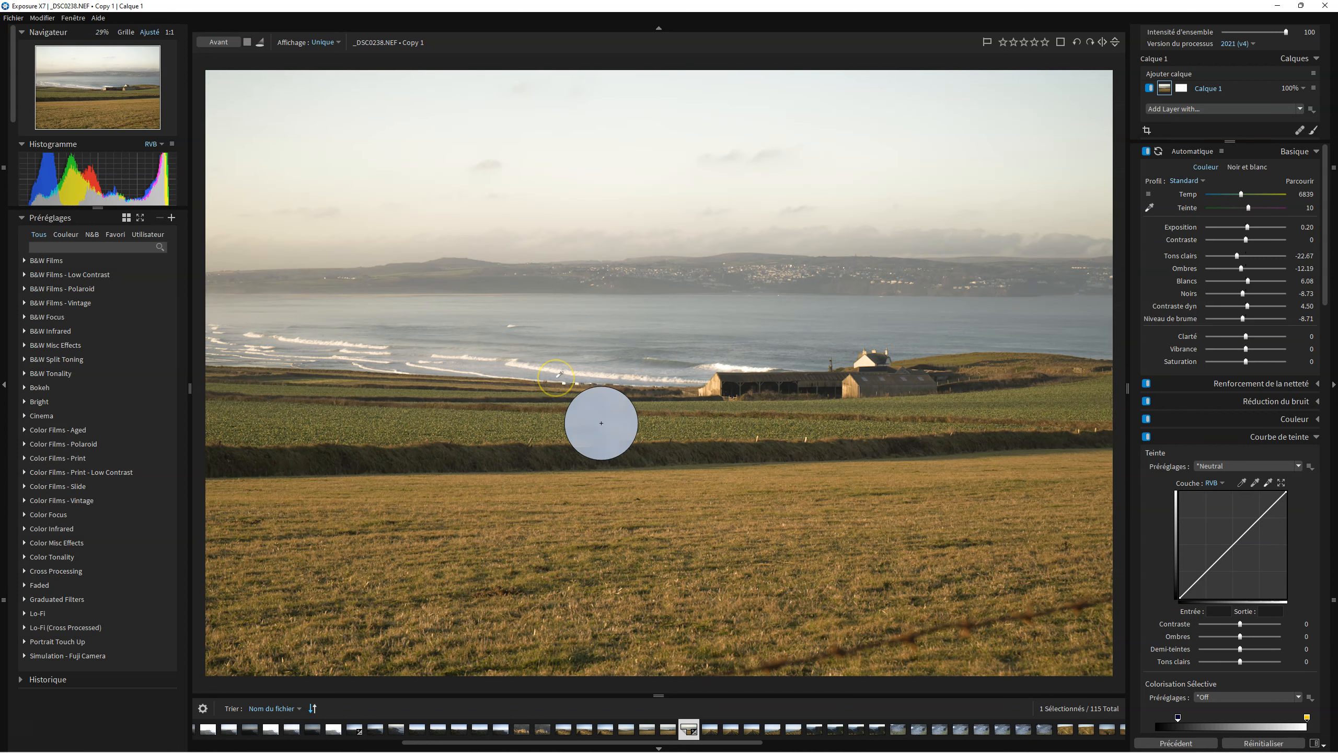
{"action": "left_click", "coordinate": [560, 373]}
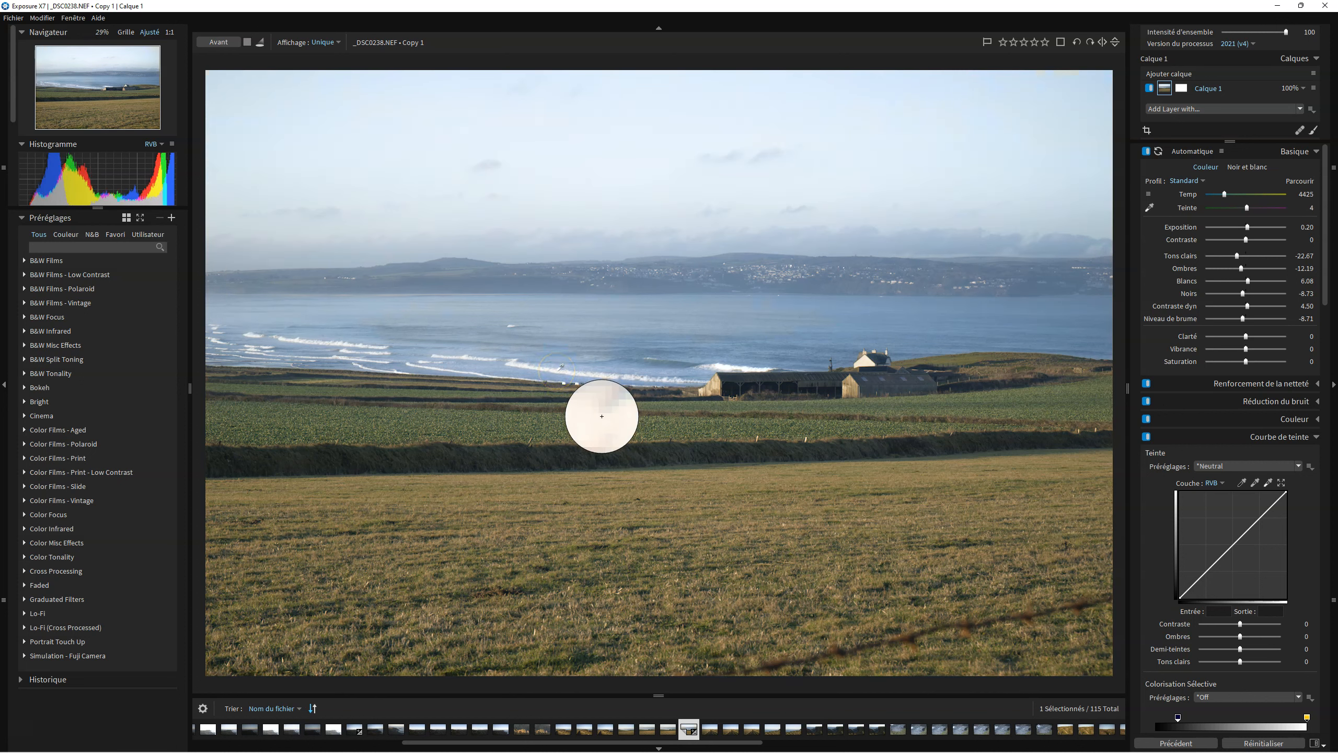
{"action": "left_click", "coordinate": [557, 372]}
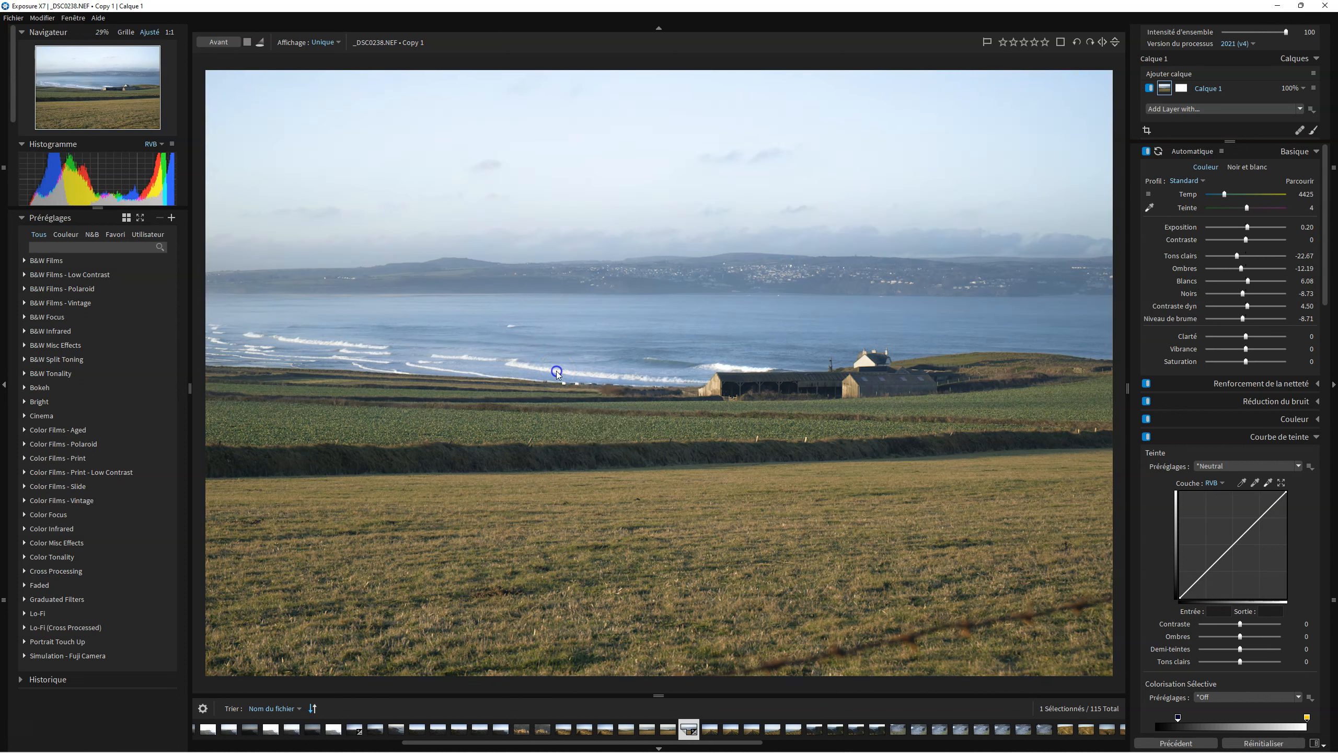
Enlarge the left panel area to reveal the Dossiers folder list.
{"action": "left_click", "coordinate": [98, 207]}
{"action": "left_click_drag", "start_coordinate": [98, 209], "coordinate": [107, 354]}
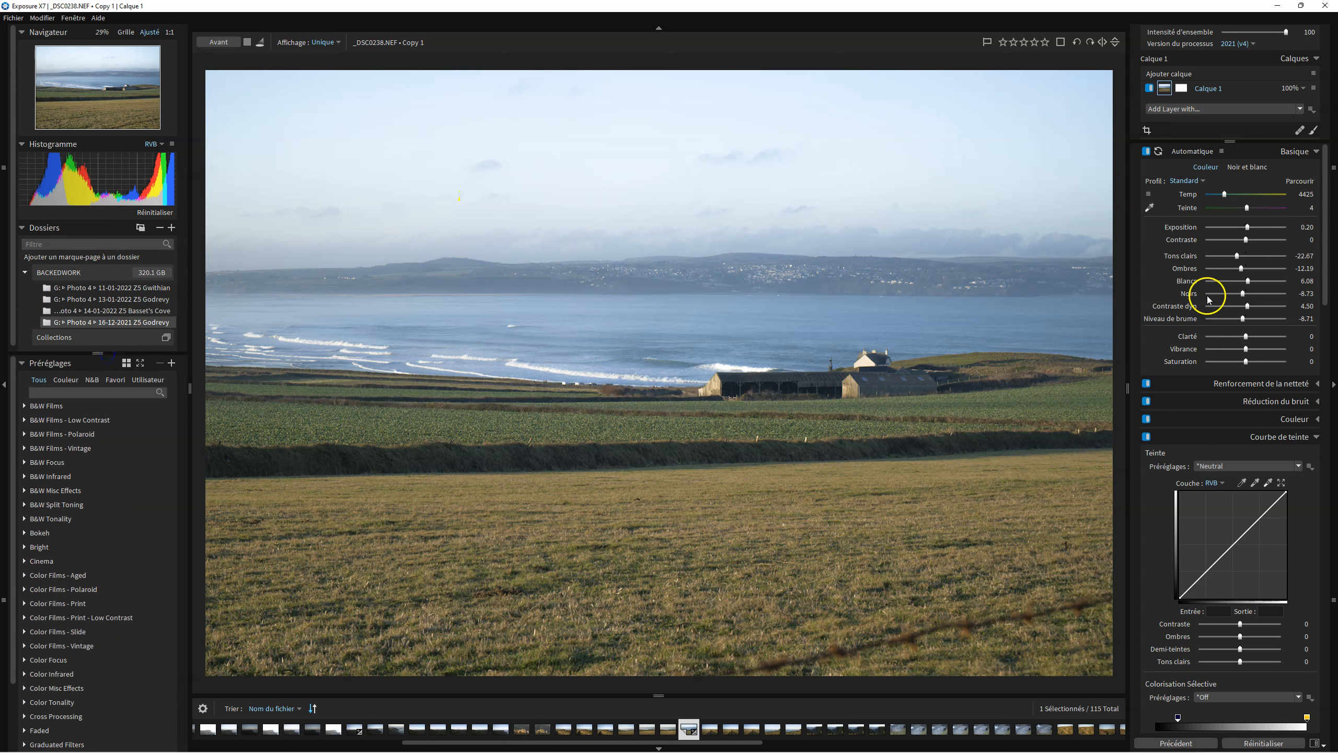
Set the white balance with the eyedropper by sampling a neutral area of the sky.
{"action": "left_click", "coordinate": [1150, 207]}
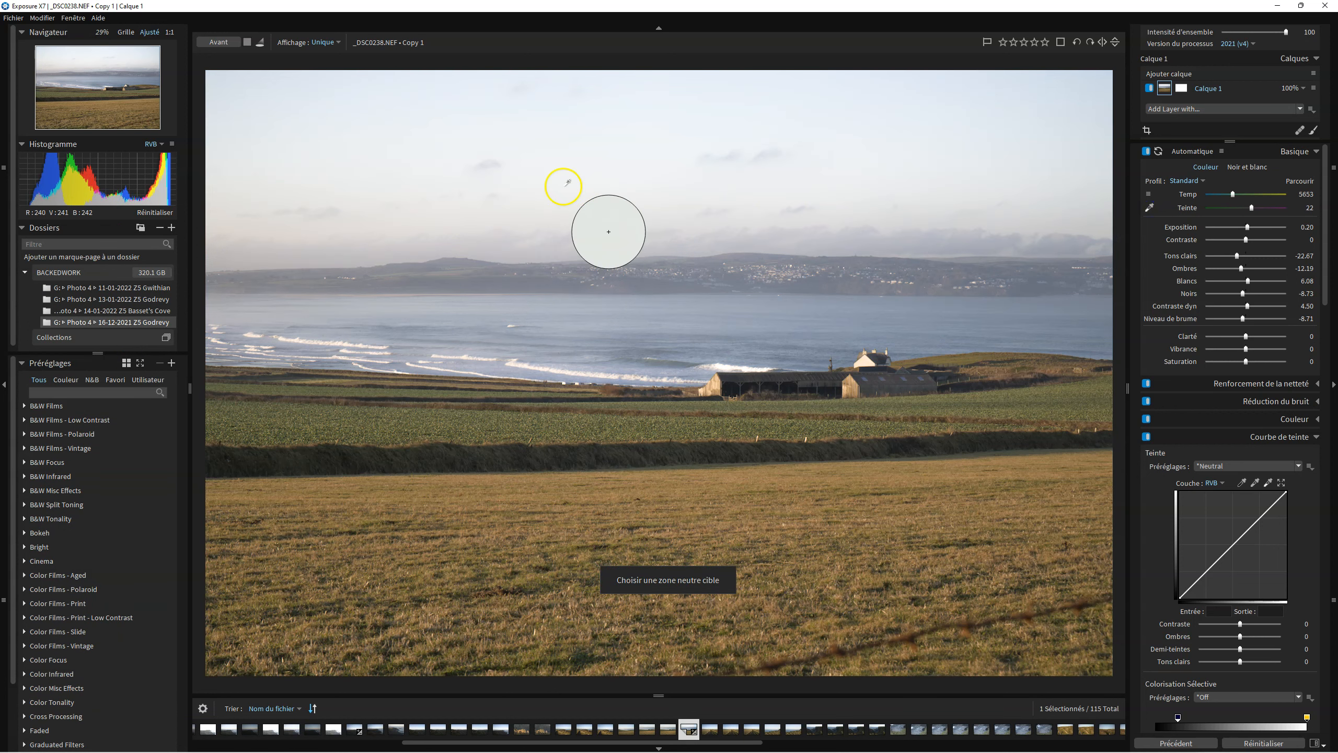
{"action": "left_click", "coordinate": [765, 208]}
{"action": "left_click", "coordinate": [222, 197]}
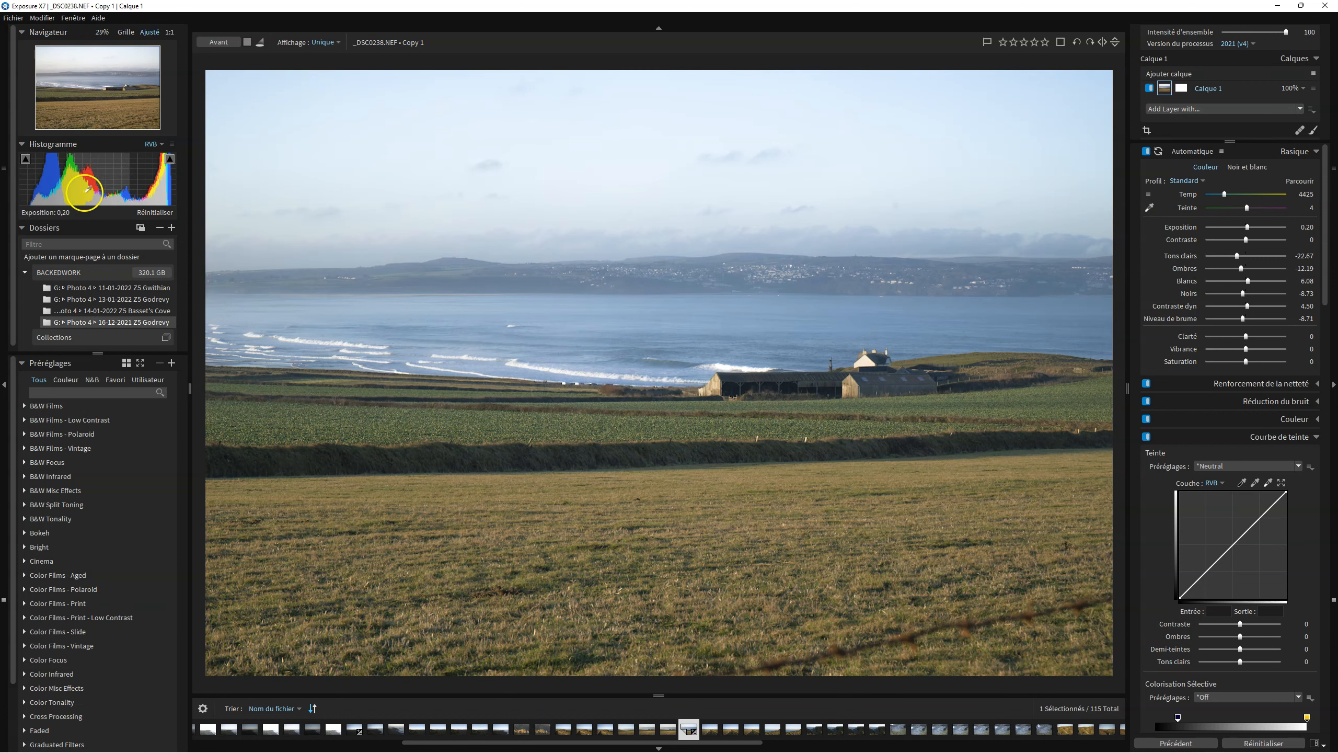
{"action": "left_click", "coordinate": [631, 216]}
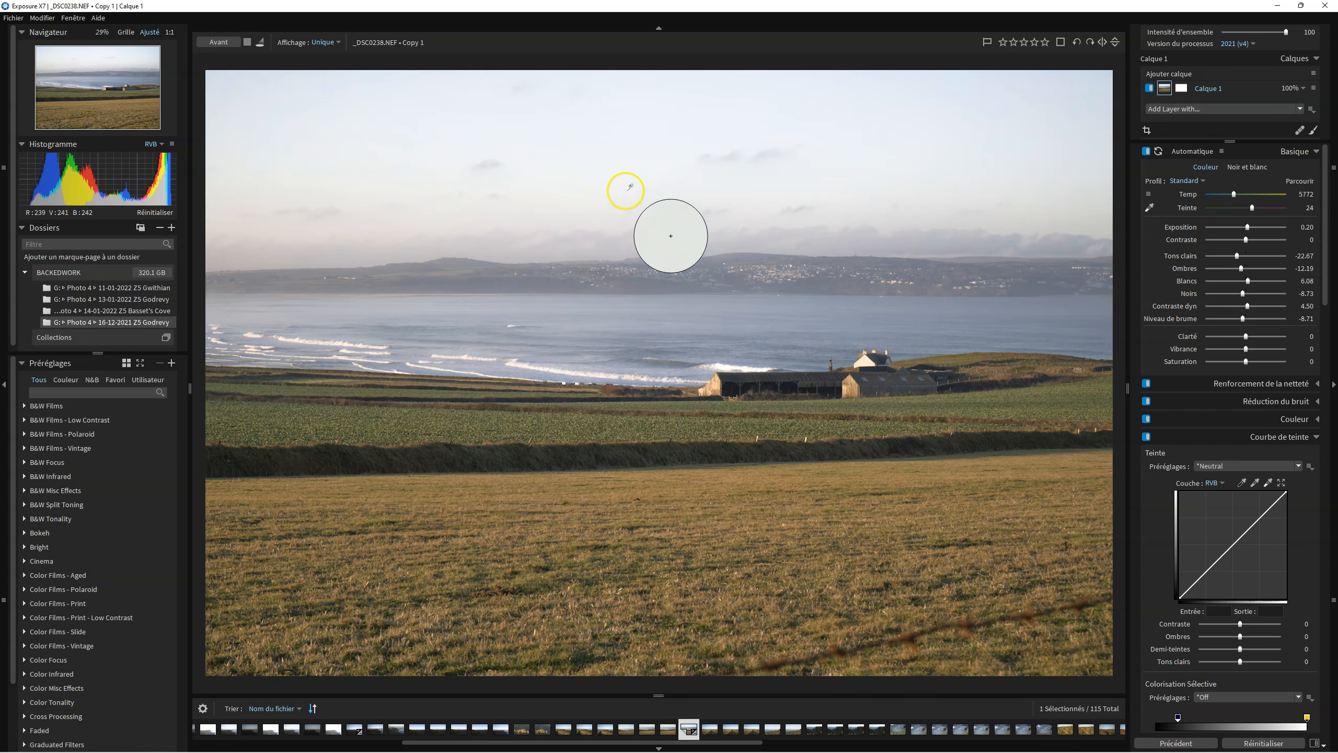
{"action": "left_click", "coordinate": [577, 180]}
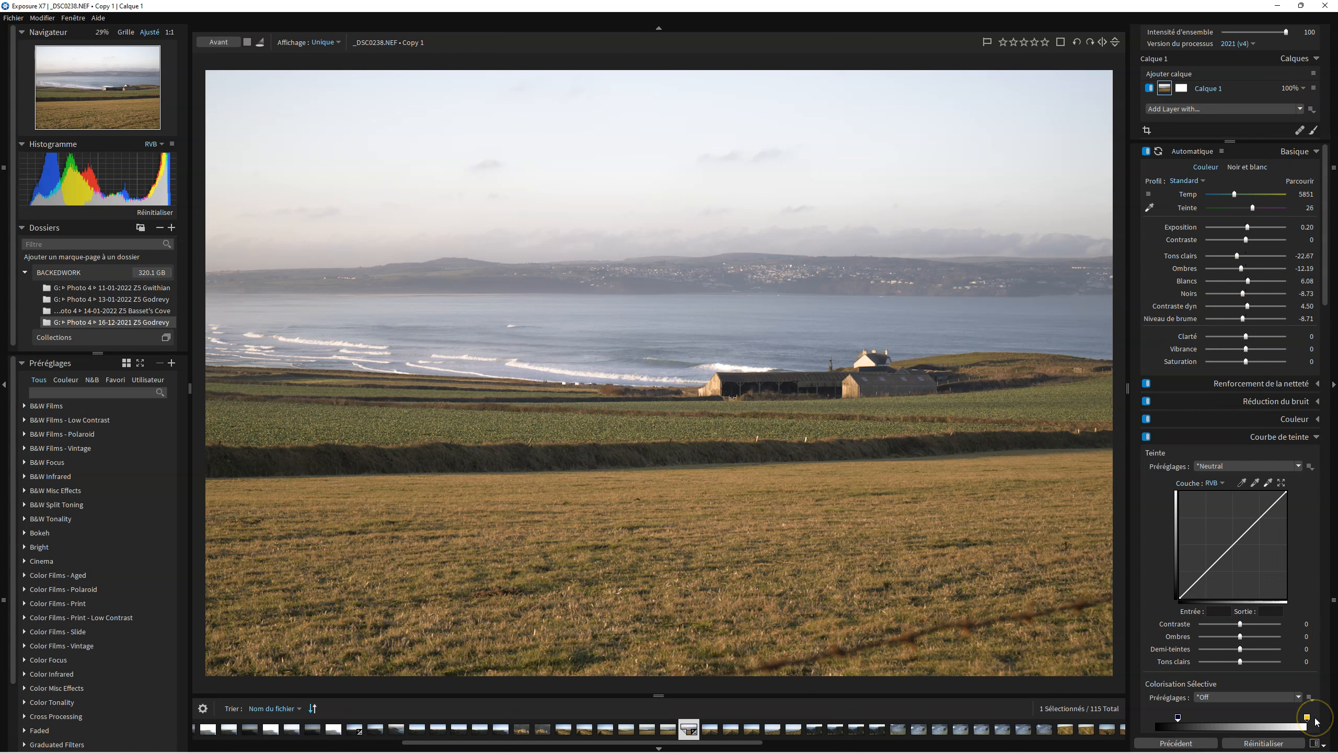
Add a Clarity adjustment layer and invert its mask.
{"action": "left_click", "coordinate": [1213, 109]}
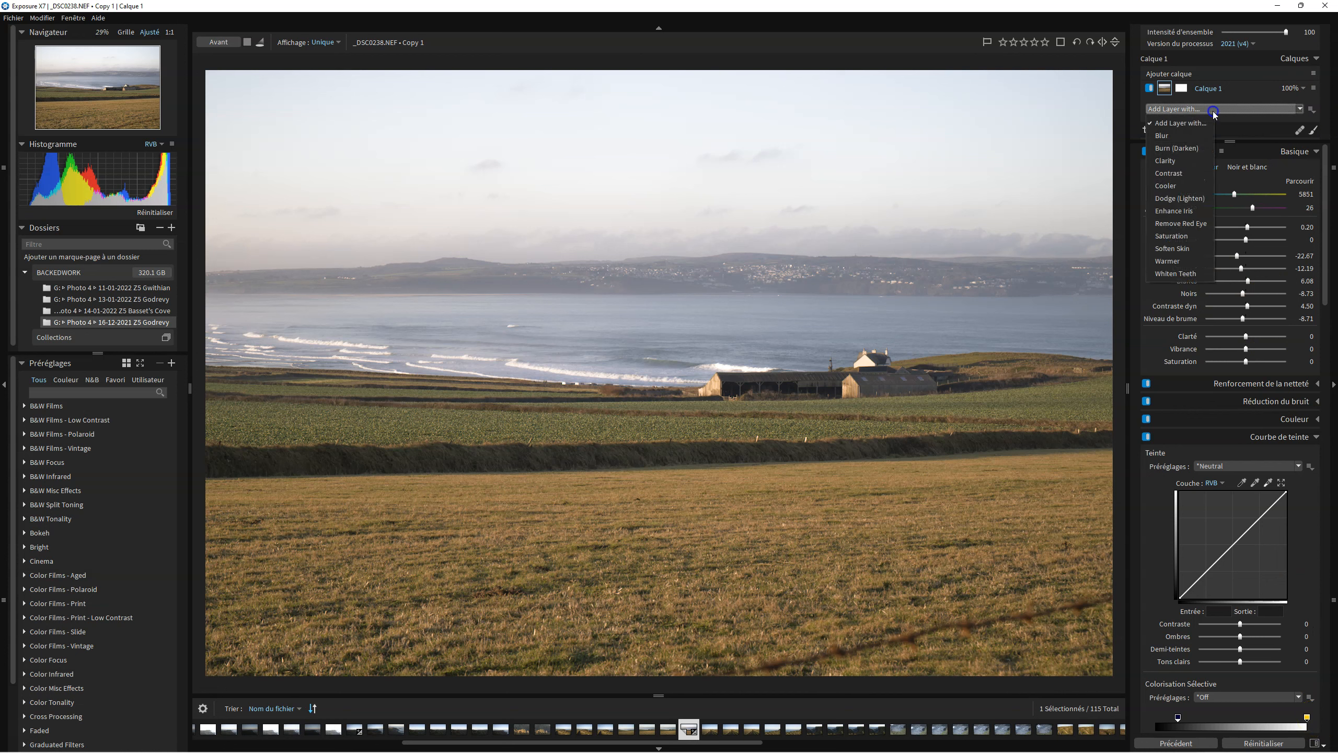
{"action": "left_click", "coordinate": [1170, 162]}
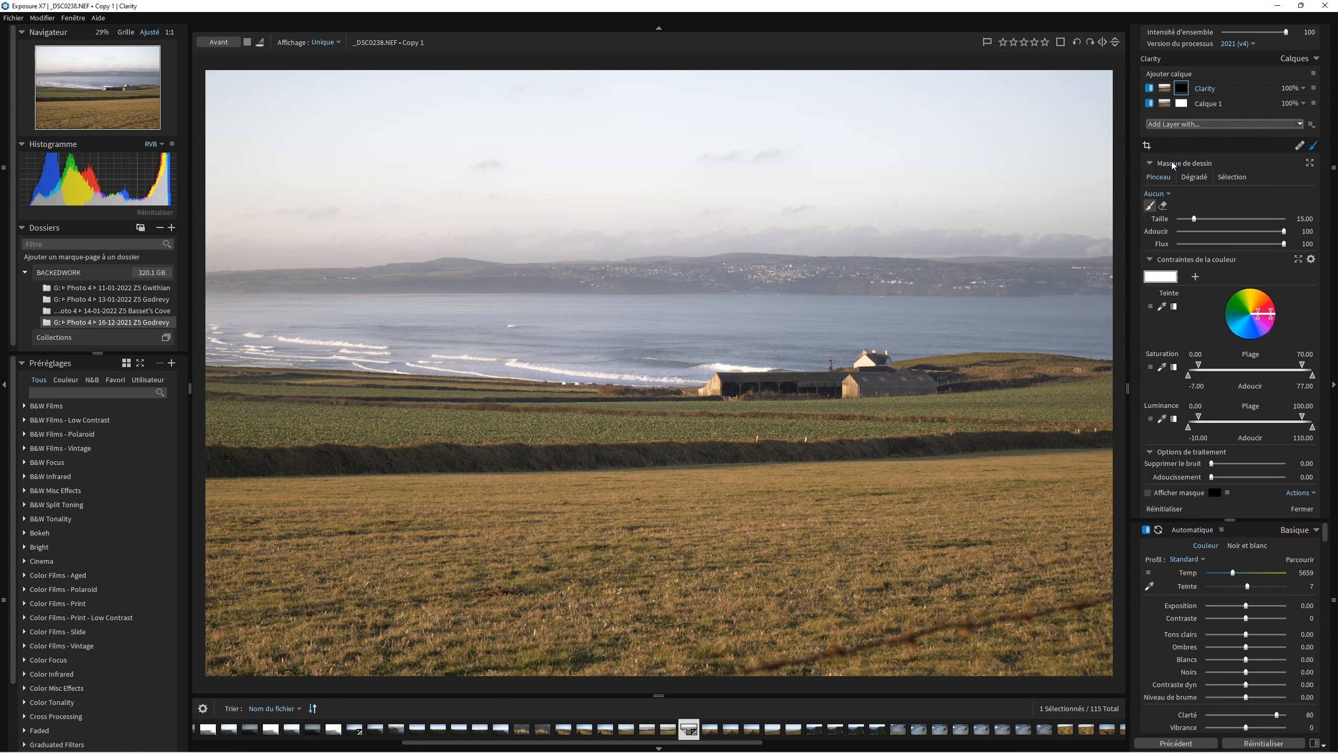
{"action": "right_click", "coordinate": [1187, 90]}
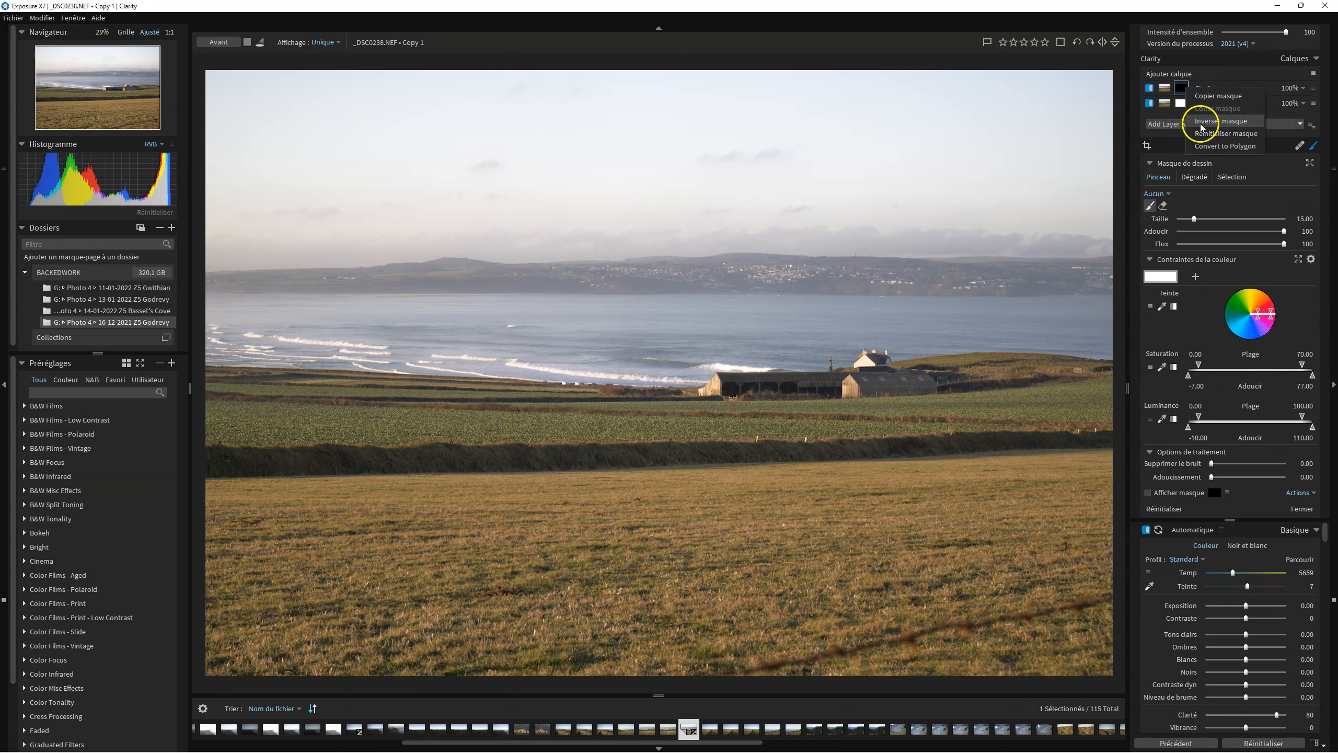
{"action": "left_click", "coordinate": [1202, 127]}
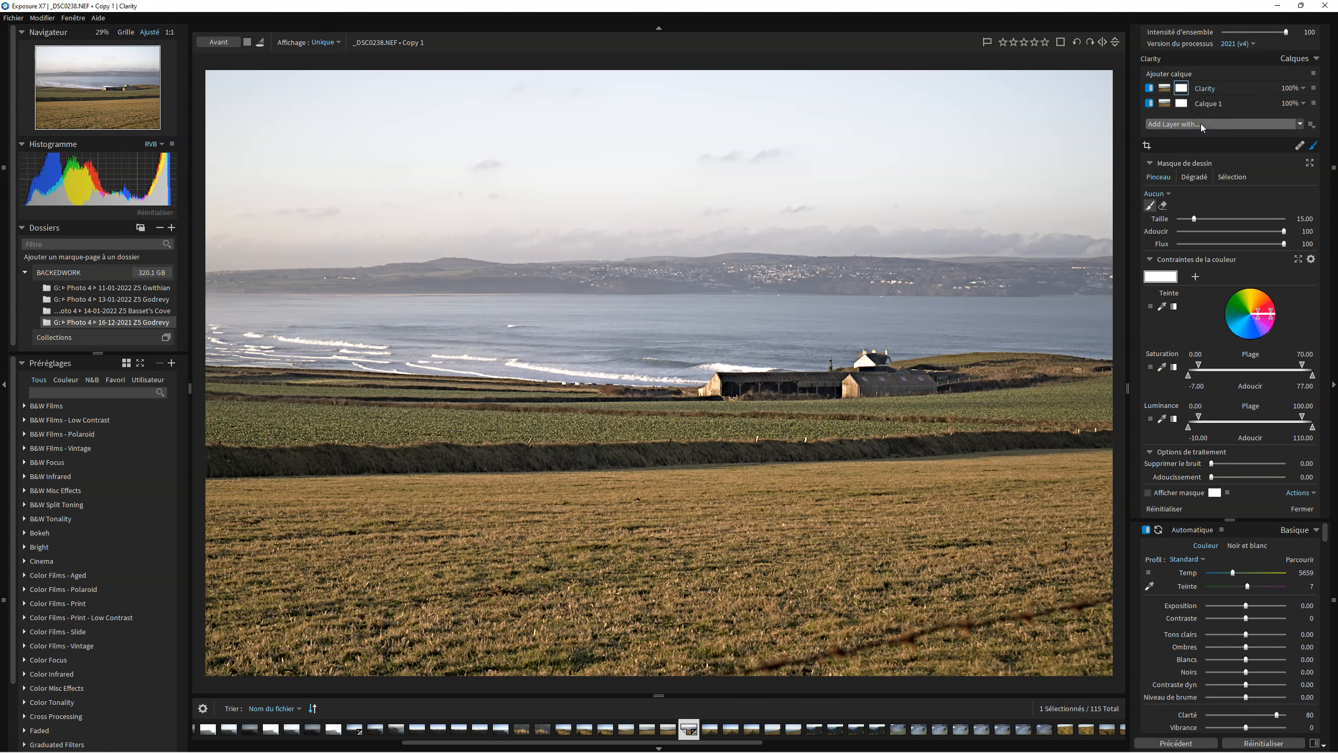
Display the Clarity layer's mask overlay on the photo.
{"action": "left_click", "coordinate": [1182, 89]}
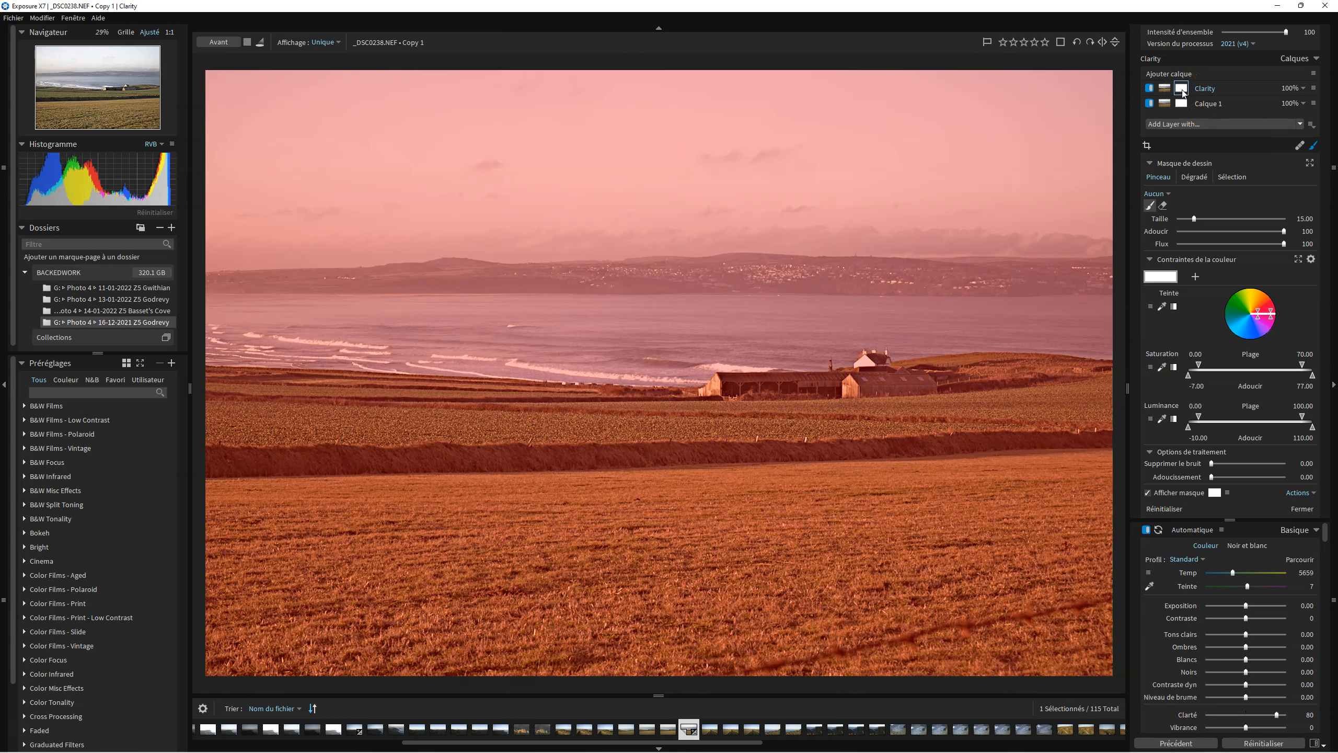
Hide the mask overlay and invert the Clarity layer's mask.
{"action": "left_click", "coordinate": [1183, 93]}
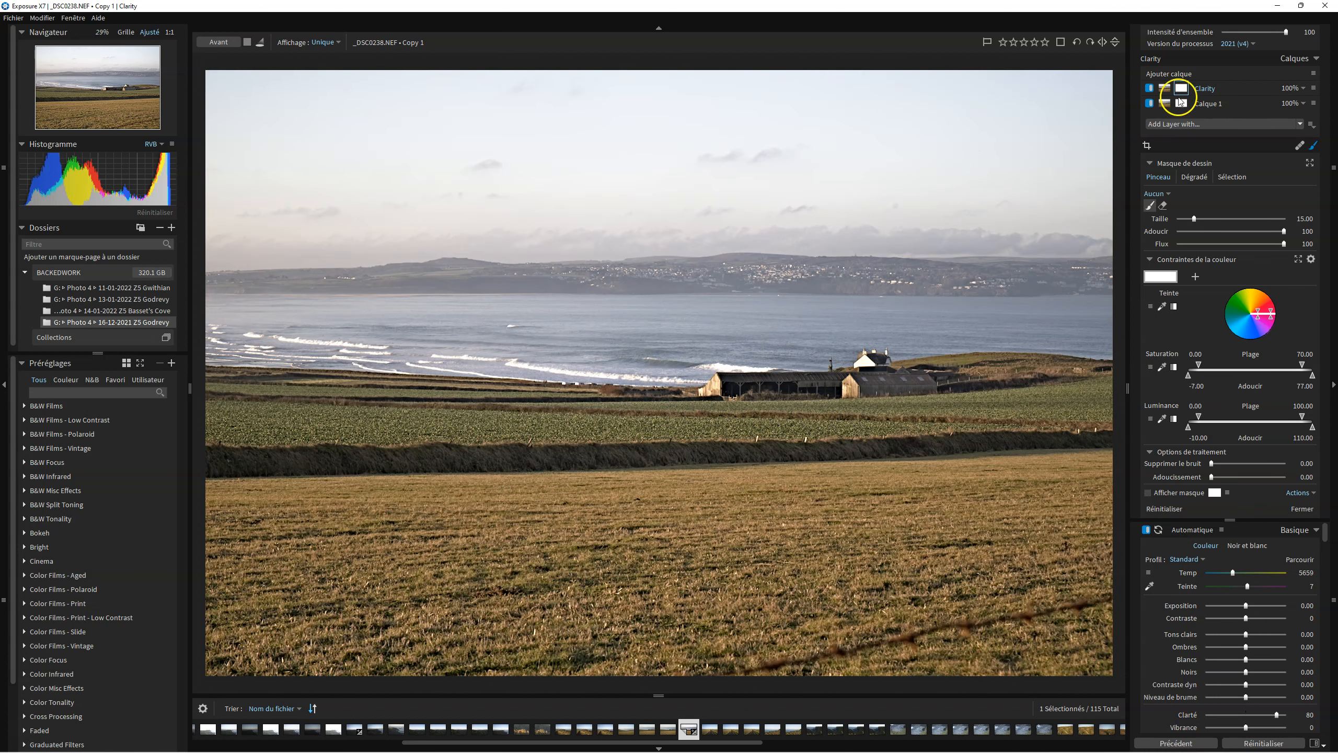
{"action": "left_click", "coordinate": [1181, 92]}
{"action": "left_click", "coordinate": [1197, 125]}
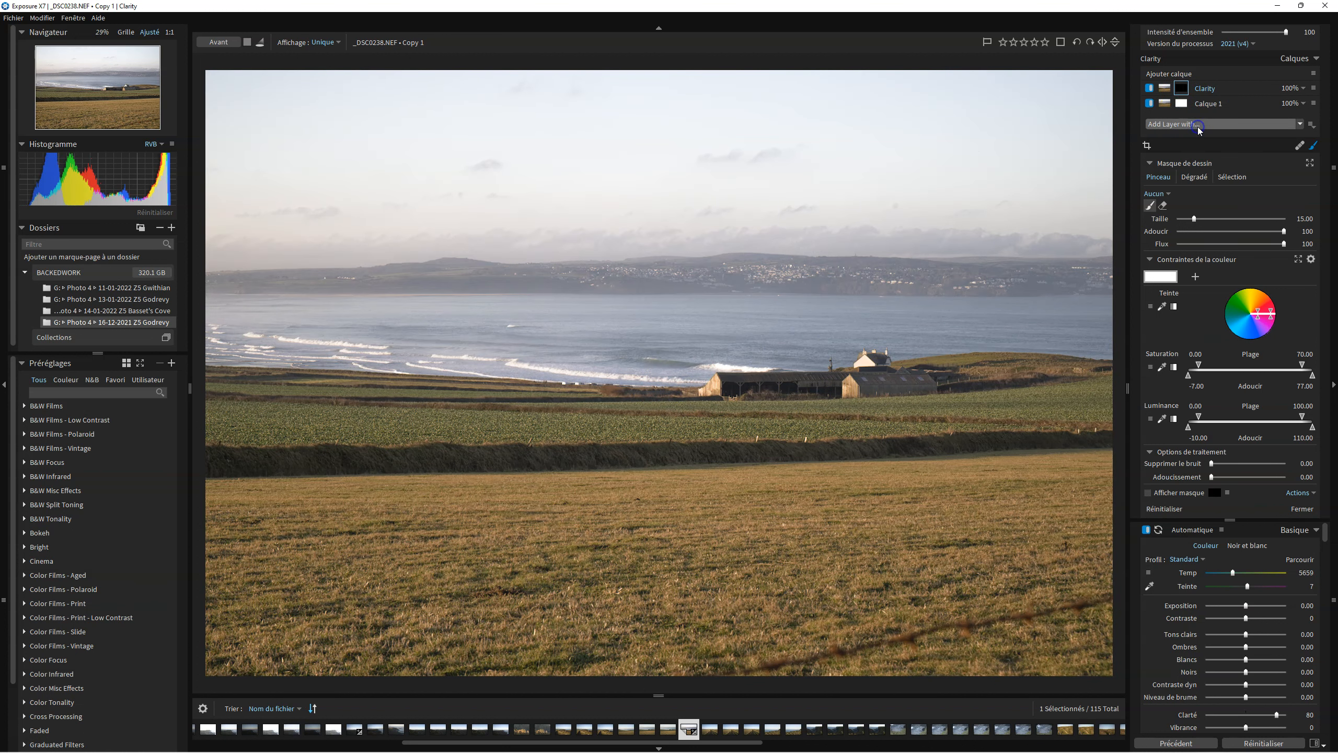
{"action": "left_click", "coordinate": [1180, 88]}
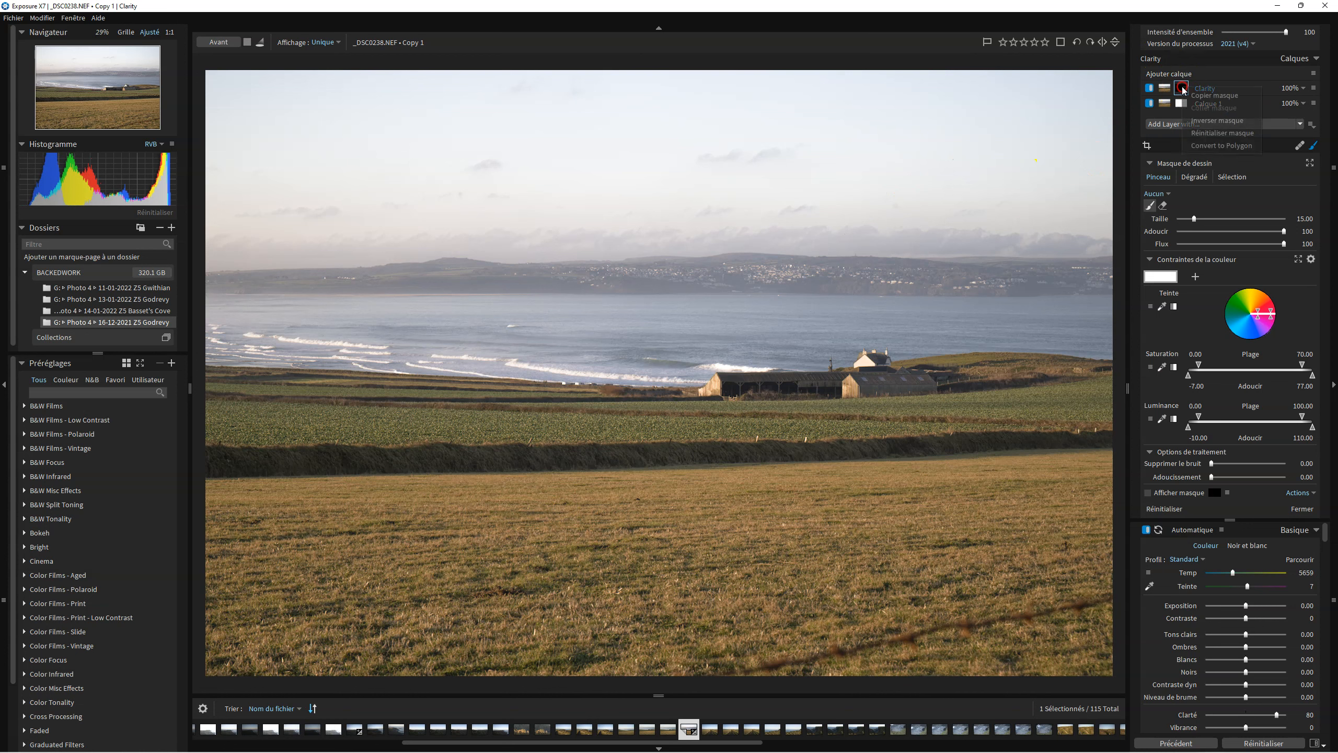
{"action": "left_click", "coordinate": [1205, 121]}
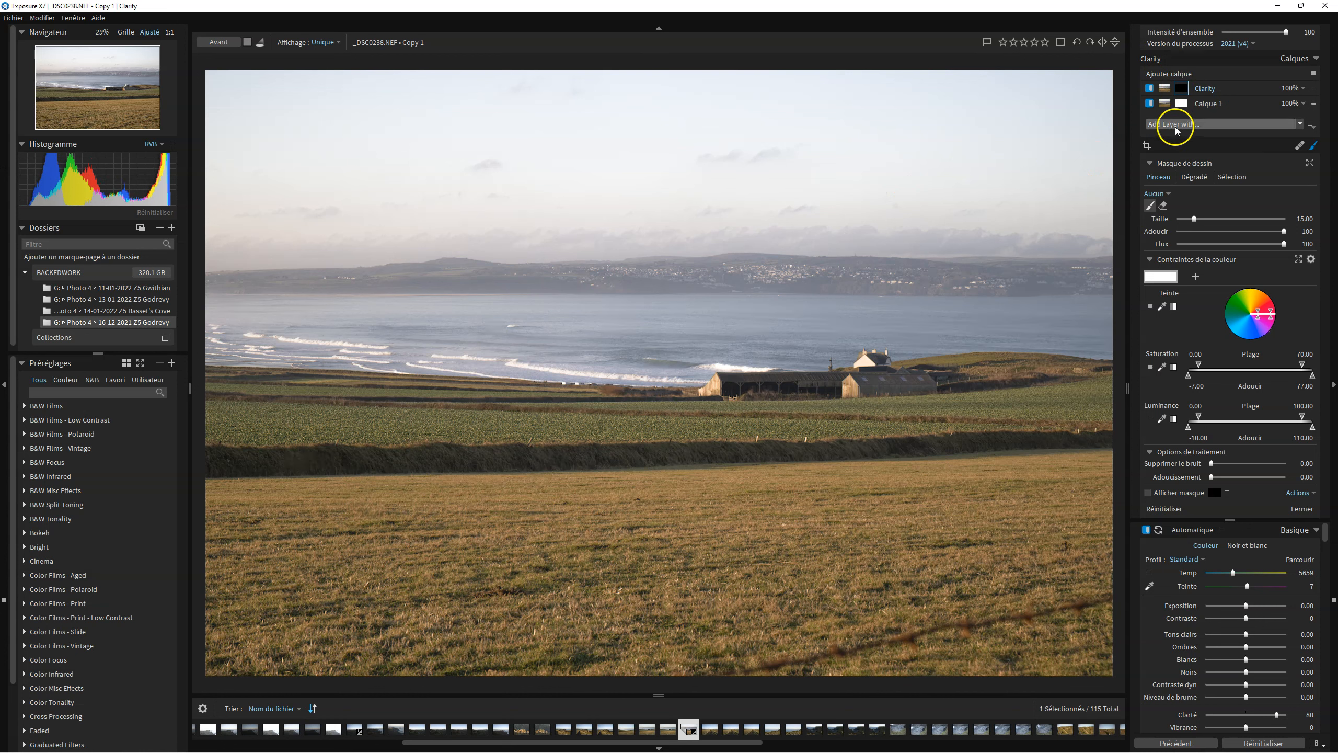
Choose the Brush mask tool and set its size to about 26 and flow to 22.
{"action": "left_click", "coordinate": [1182, 89]}
{"action": "left_click", "coordinate": [1182, 89]}
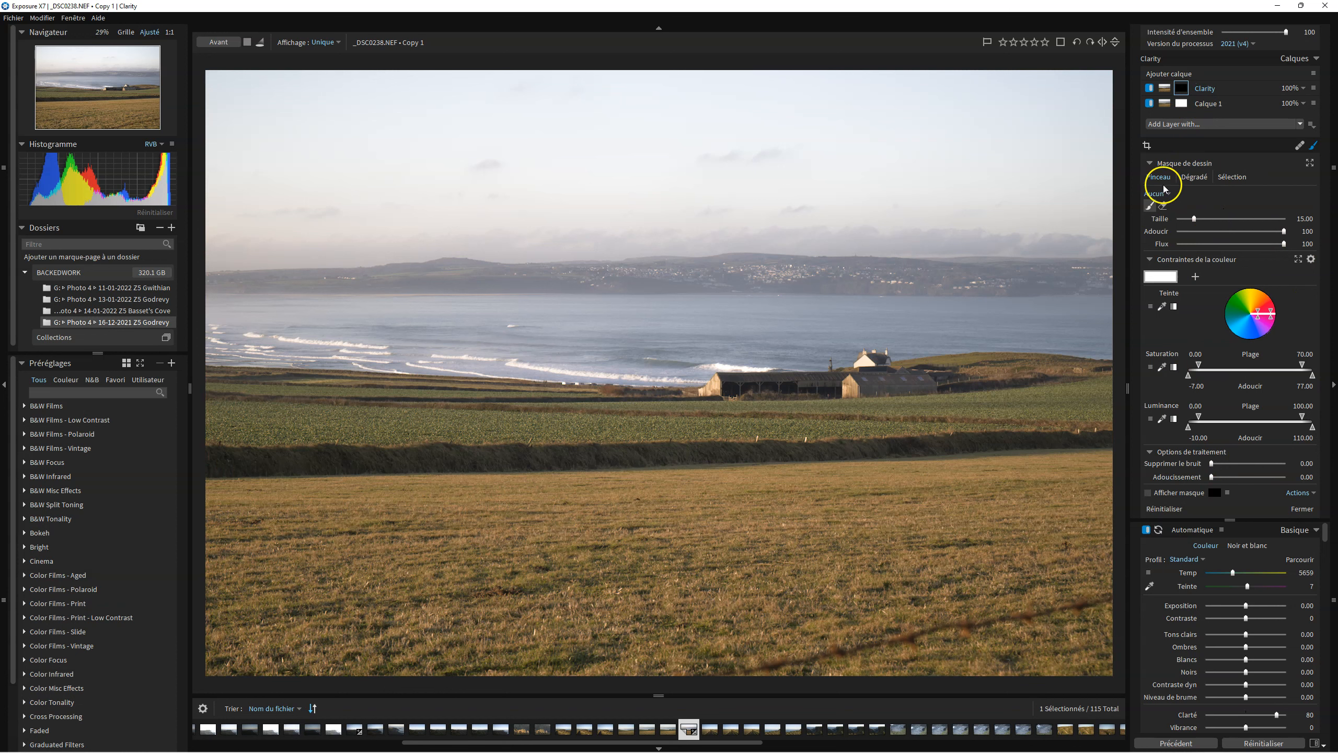
{"action": "left_click", "coordinate": [1195, 178]}
{"action": "left_click", "coordinate": [1221, 179]}
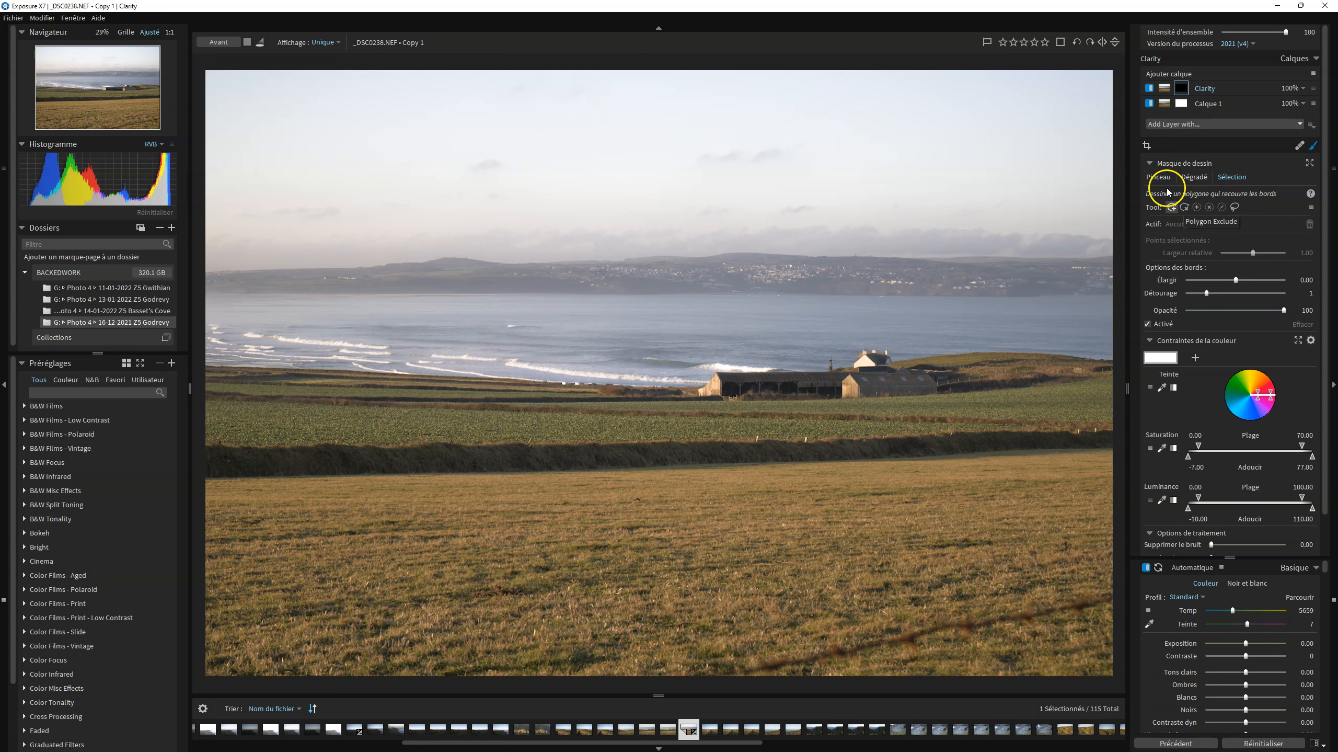
{"action": "left_click", "coordinate": [1158, 177]}
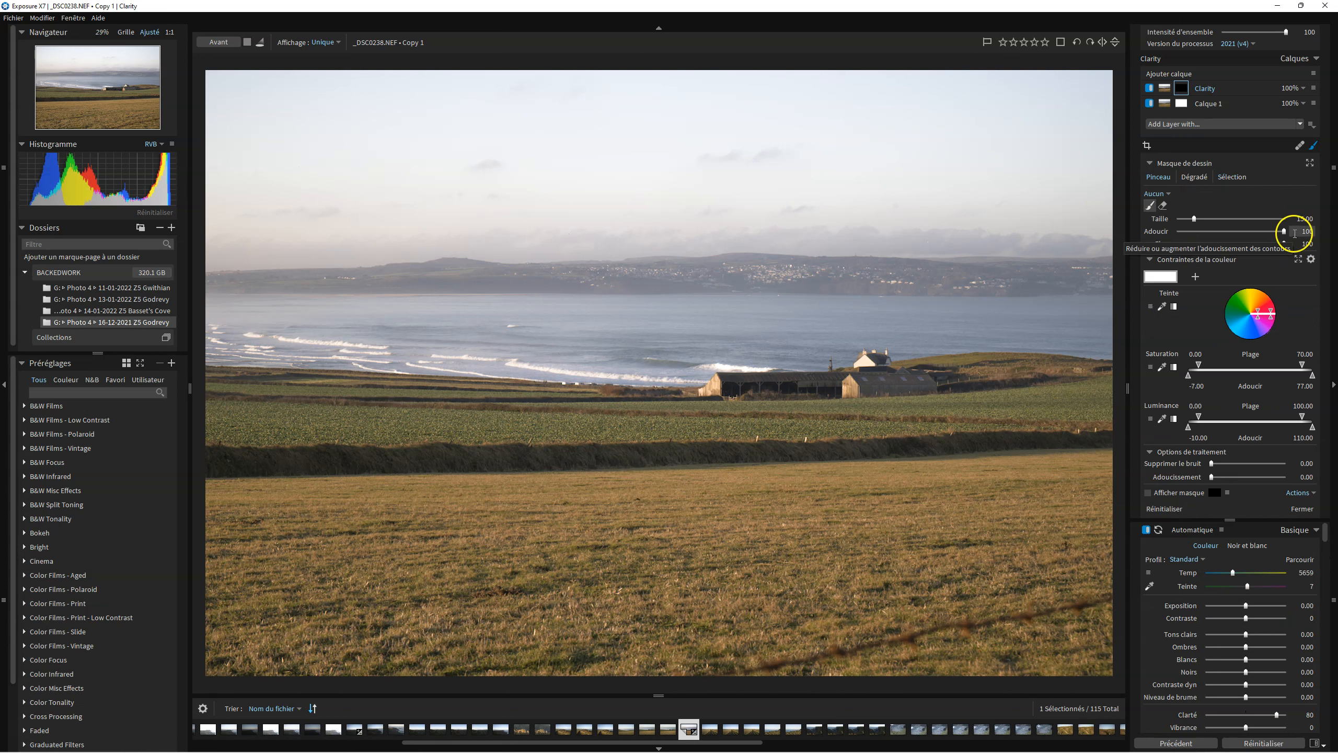
{"action": "mouse_move", "coordinate": [1194, 218]}
{"action": "left_mouse_down"}
{"action": "mouse_move", "coordinate": [1224, 219]}
{"action": "mouse_move", "coordinate": [1206, 221]}
{"action": "left_mouse_up"}
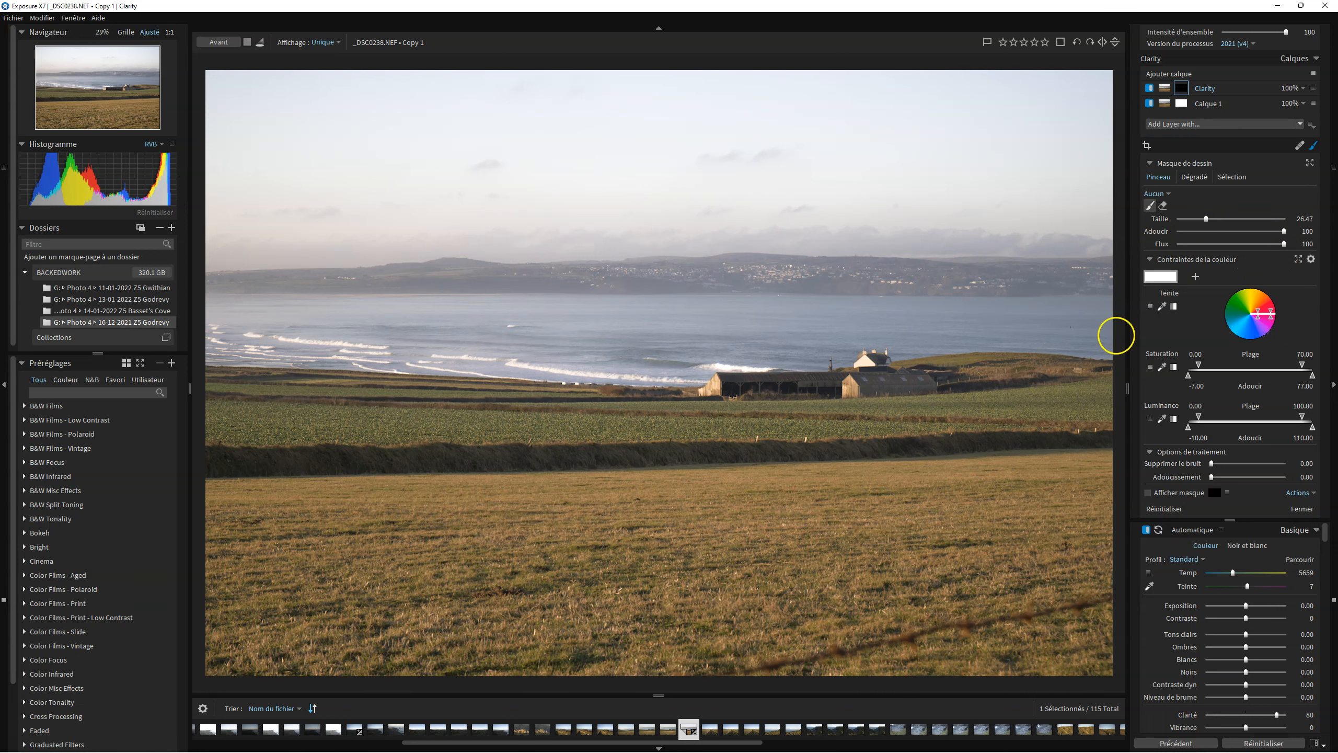
{"action": "left_click_drag", "start_coordinate": [1283, 244], "coordinate": [1207, 246]}
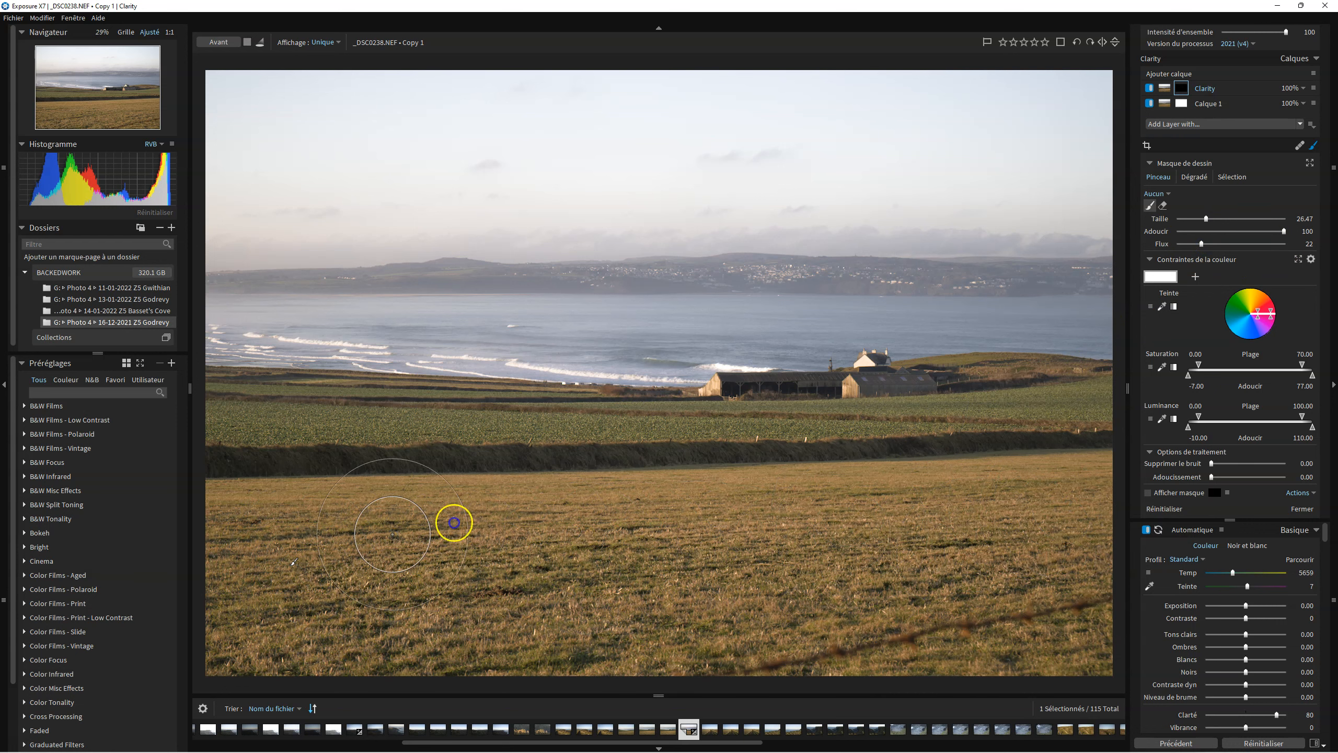
Paint the Clarity mask across the foreground fields below the hedgerow.
{"action": "mouse_move", "coordinate": [303, 565]}
{"action": "left_mouse_down"}
{"action": "mouse_move", "coordinate": [367, 557]}
{"action": "mouse_move", "coordinate": [280, 560]}
{"action": "mouse_move", "coordinate": [451, 526]}
{"action": "mouse_move", "coordinate": [783, 551]}
{"action": "left_mouse_up"}
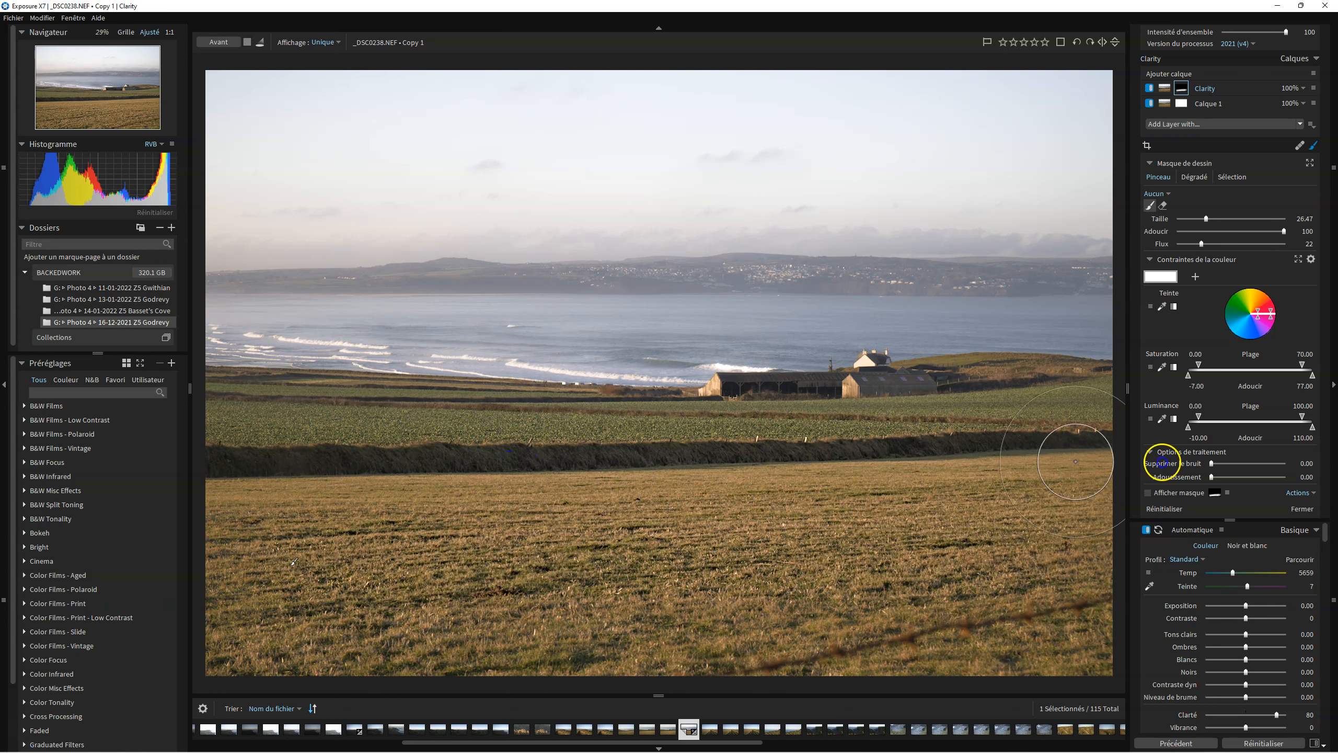
{"action": "mouse_move", "coordinate": [776, 469]}
{"action": "left_mouse_down"}
{"action": "mouse_move", "coordinate": [1025, 428]}
{"action": "mouse_move", "coordinate": [652, 481]}
{"action": "mouse_move", "coordinate": [266, 483]}
{"action": "left_mouse_up"}
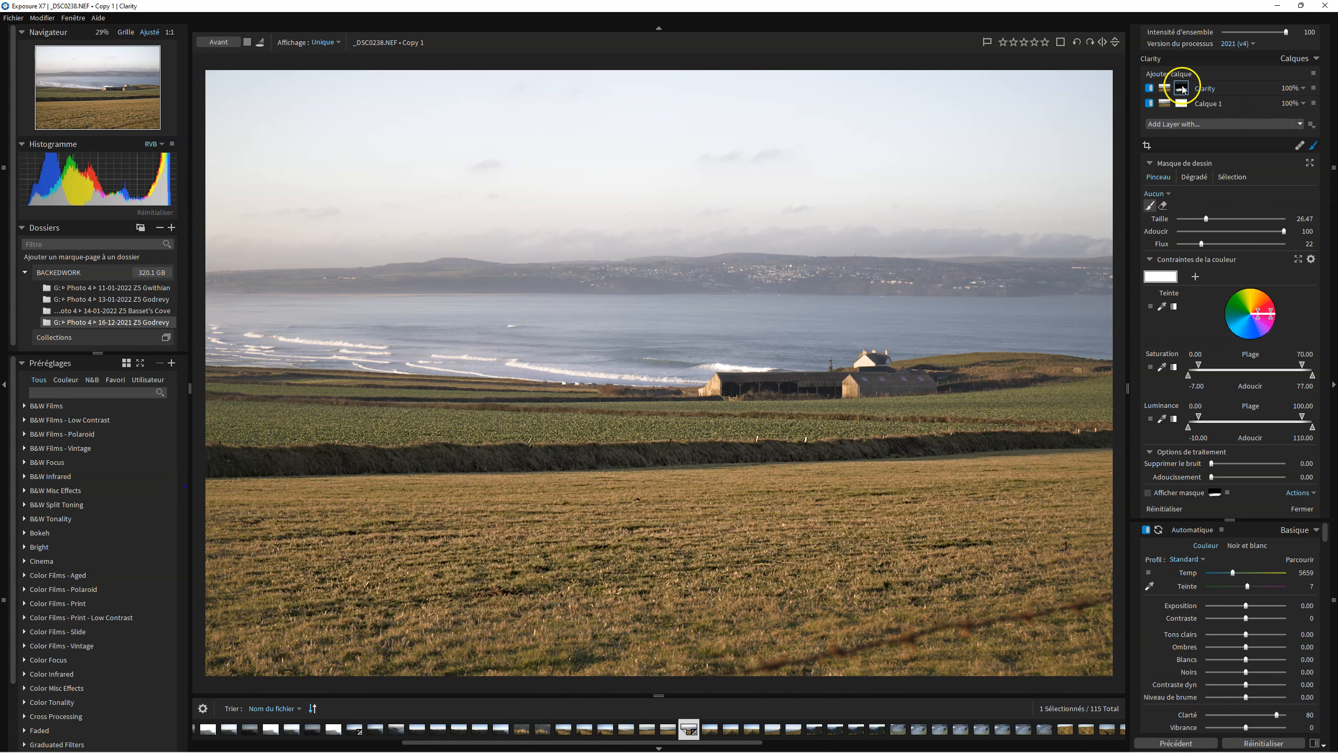
{"action": "mouse_move", "coordinate": [1182, 91]}
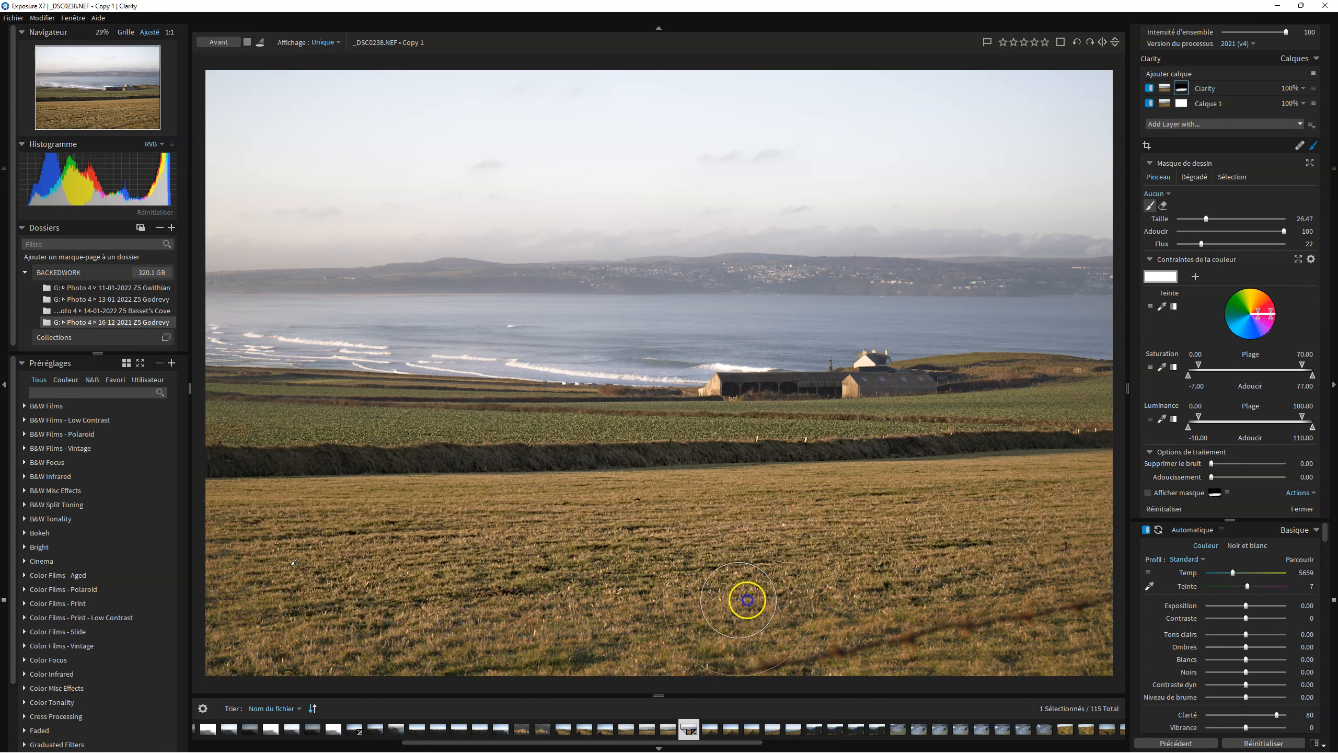
{"action": "mouse_move", "coordinate": [315, 647]}
{"action": "left_mouse_down"}
{"action": "mouse_move", "coordinate": [245, 625]}
{"action": "mouse_move", "coordinate": [302, 641]}
{"action": "mouse_move", "coordinate": [234, 635]}
{"action": "mouse_move", "coordinate": [258, 587]}
{"action": "mouse_move", "coordinate": [247, 517]}
{"action": "mouse_move", "coordinate": [247, 584]}
{"action": "mouse_move", "coordinate": [327, 616]}
{"action": "mouse_move", "coordinate": [635, 566]}
{"action": "mouse_move", "coordinate": [1049, 555]}
{"action": "left_mouse_up"}
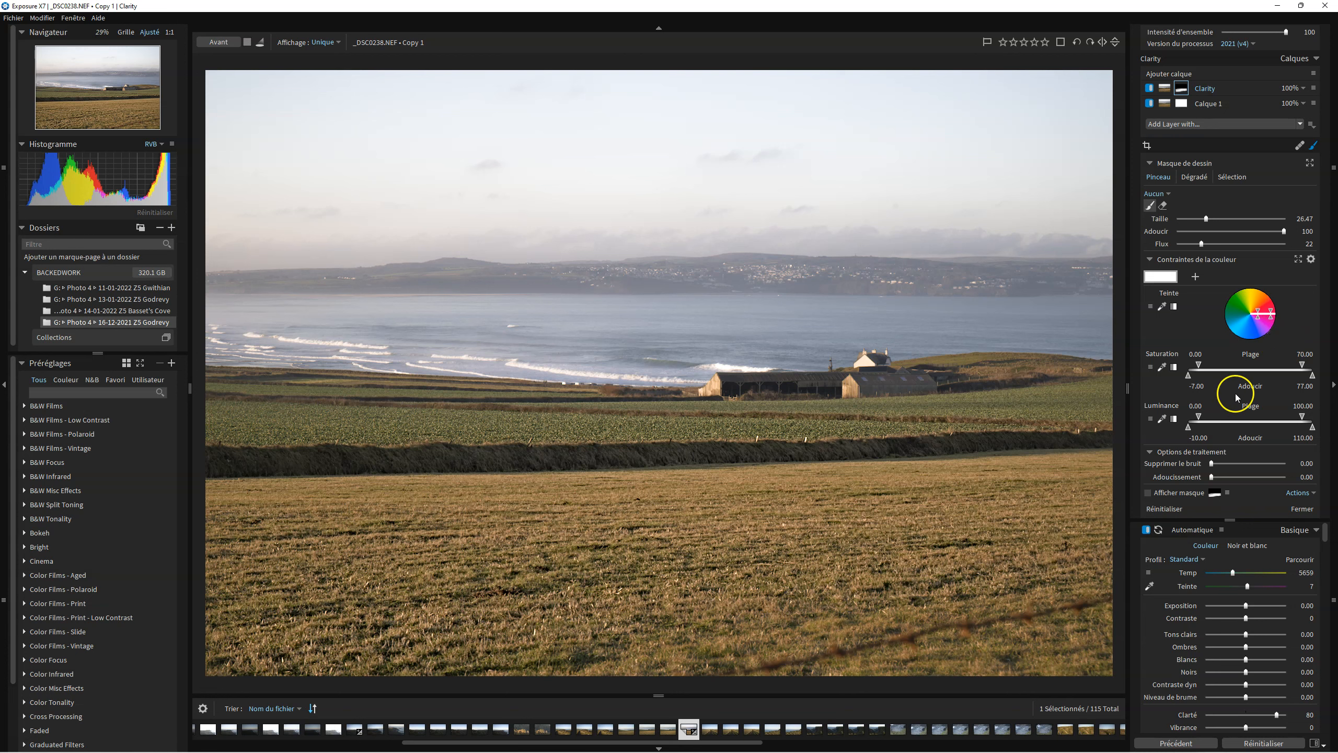
Show the Clarity mask overlay and inspect its colour, opacity and display mode options.
{"action": "left_click", "coordinate": [1148, 494]}
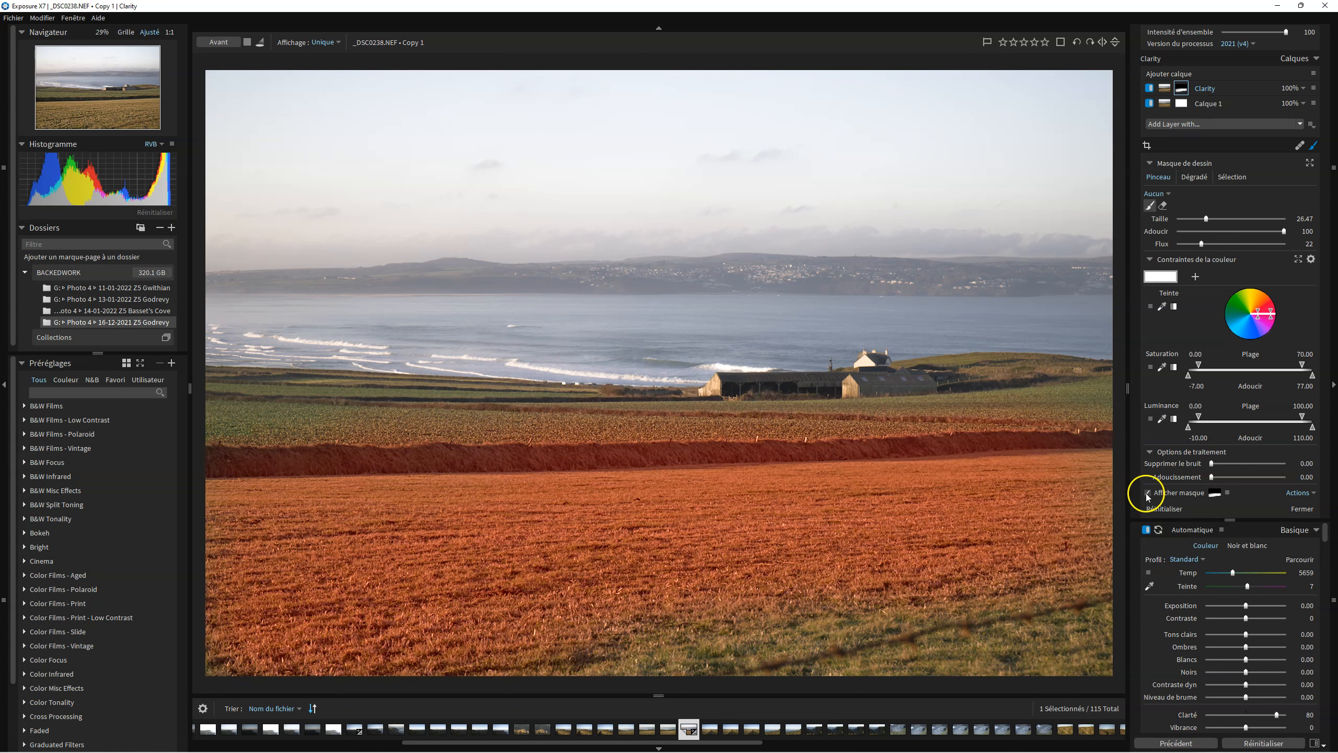
{"action": "left_click", "coordinate": [1215, 492]}
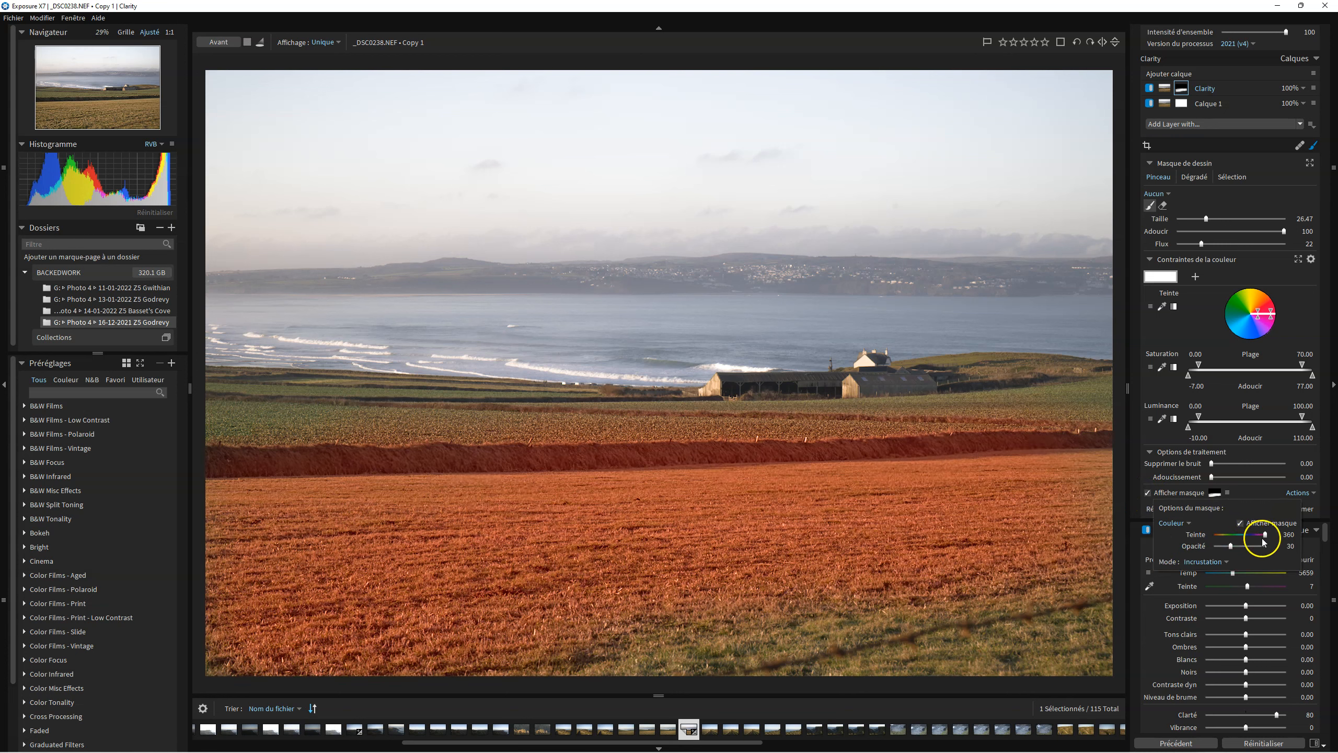
{"action": "left_click_drag", "start_coordinate": [1267, 536], "coordinate": [1214, 544]}
{"action": "mouse_move", "coordinate": [1231, 547]}
{"action": "left_mouse_down"}
{"action": "mouse_move", "coordinate": [1295, 548]}
{"action": "mouse_move", "coordinate": [1219, 538]}
{"action": "mouse_move", "coordinate": [1299, 542]}
{"action": "mouse_move", "coordinate": [1231, 548]}
{"action": "left_mouse_up"}
{"action": "left_click", "coordinate": [1267, 536]}
{"action": "left_click", "coordinate": [1265, 547]}
{"action": "left_click", "coordinate": [1220, 561]}
{"action": "left_click", "coordinate": [1205, 590]}
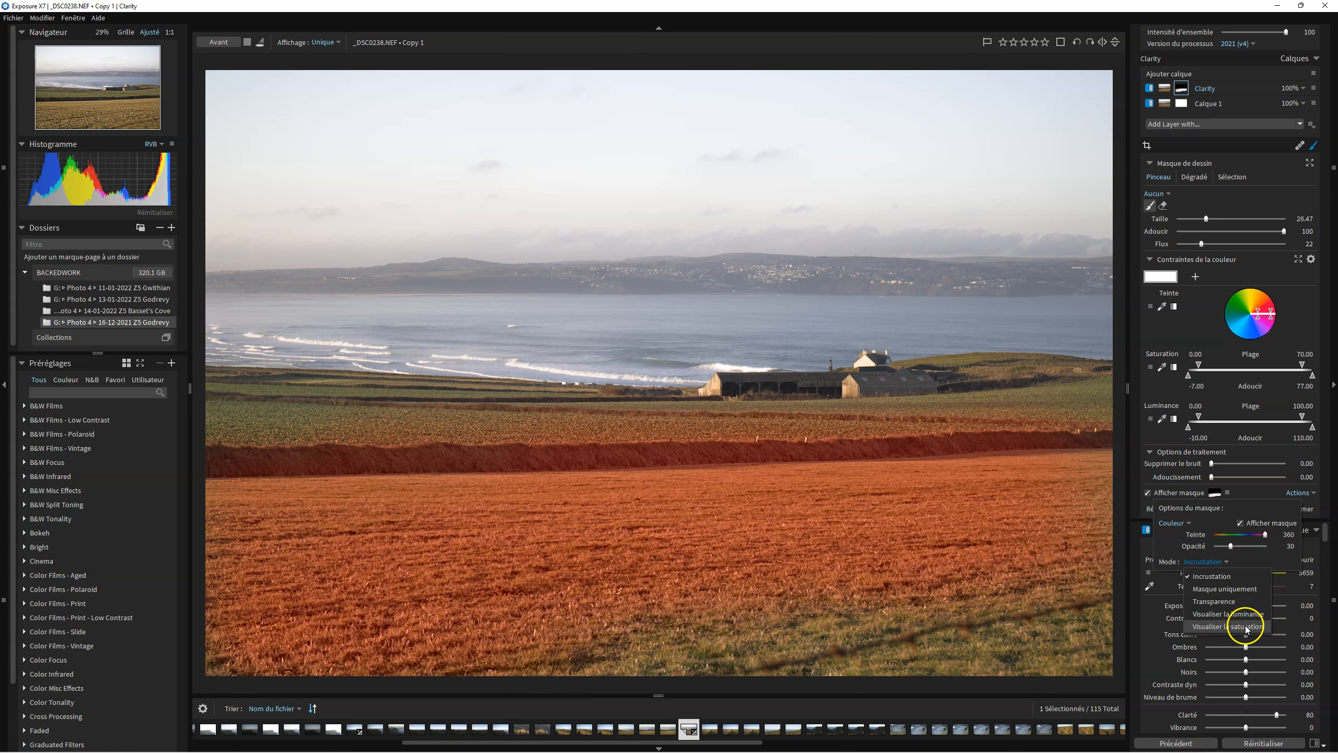
Preview the mask in Visualiser la saturation mode, return to Incrustation and hide the overlay.
{"action": "left_click", "coordinate": [1211, 626]}
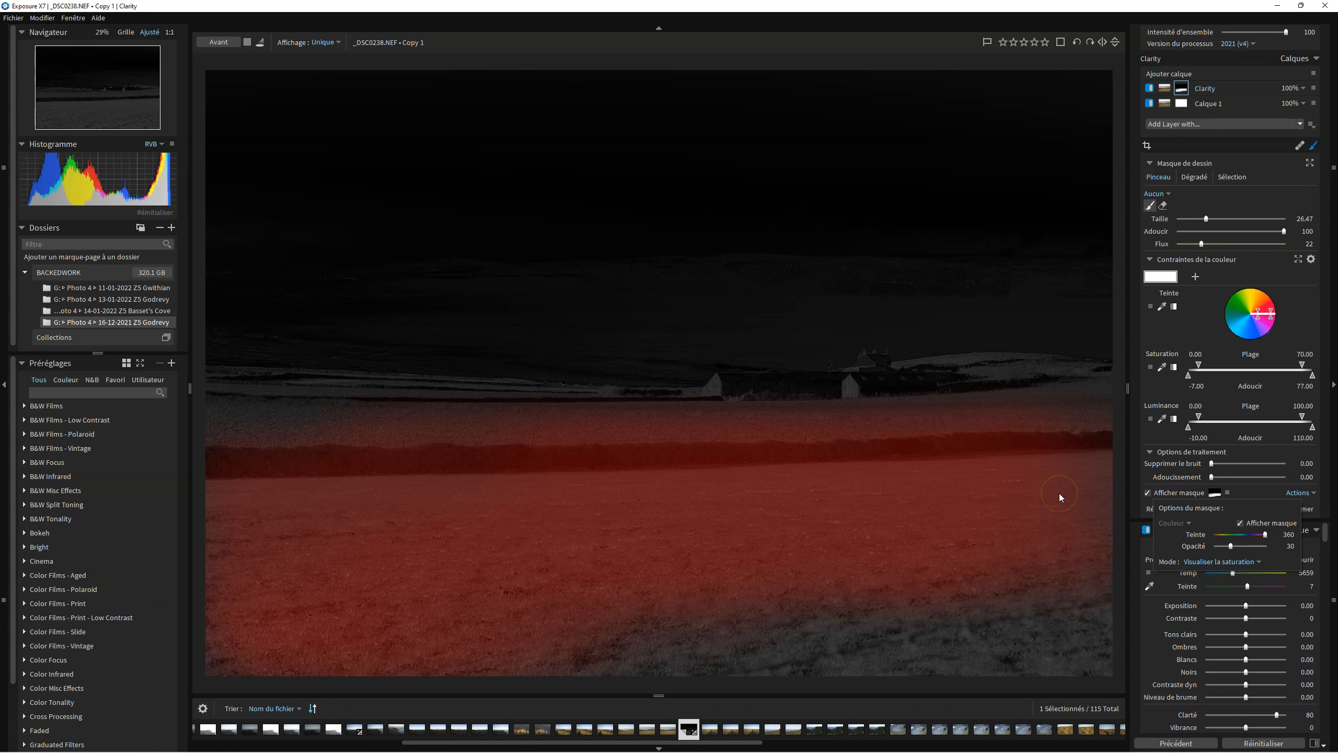
{"action": "left_click", "coordinate": [1231, 562]}
{"action": "left_click", "coordinate": [1216, 575]}
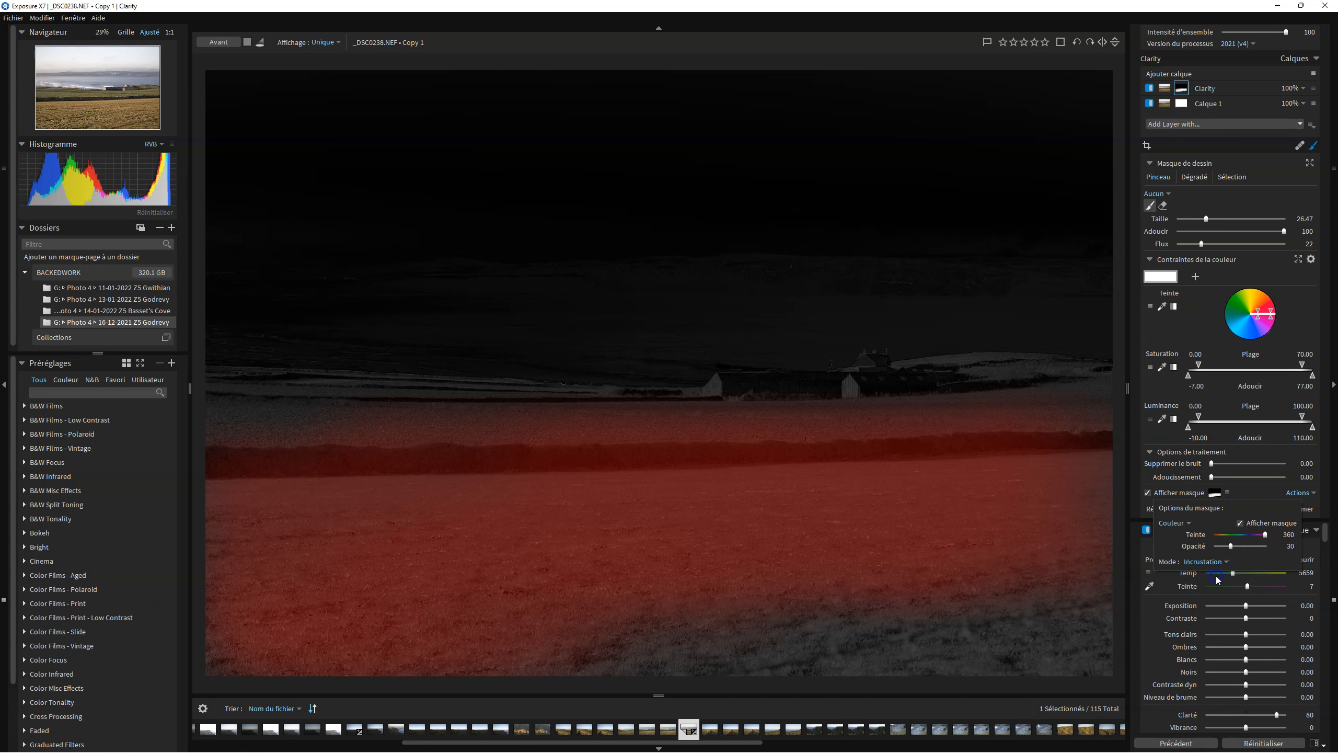
{"action": "left_click", "coordinate": [1149, 493]}
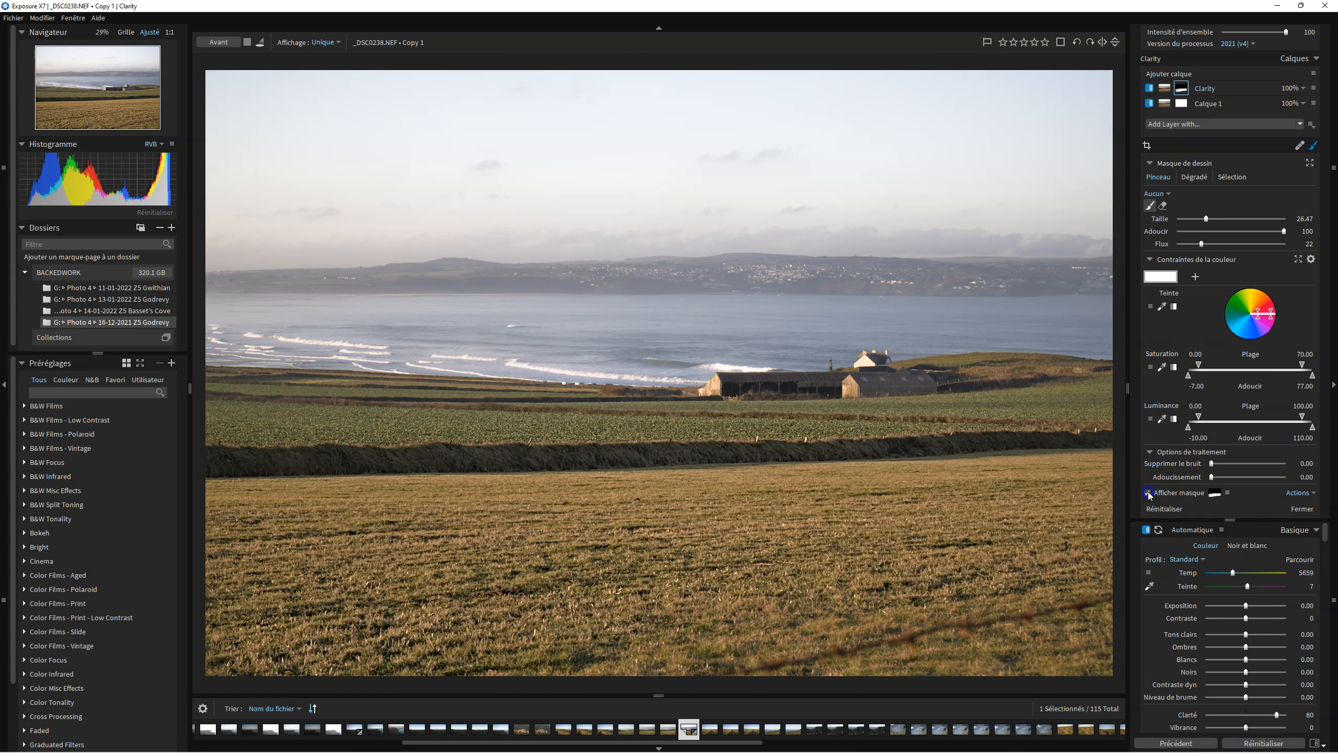
{"action": "left_click", "coordinate": [1148, 493]}
{"action": "left_click", "coordinate": [1149, 493]}
Try adjusting Exposure and Contrast on the Clarity layer and reset both.
{"action": "scroll", "coordinate": [1222, 625], "scroll_direction": "down", "scroll_amount": 1}
{"action": "left_click", "coordinate": [1223, 620]}
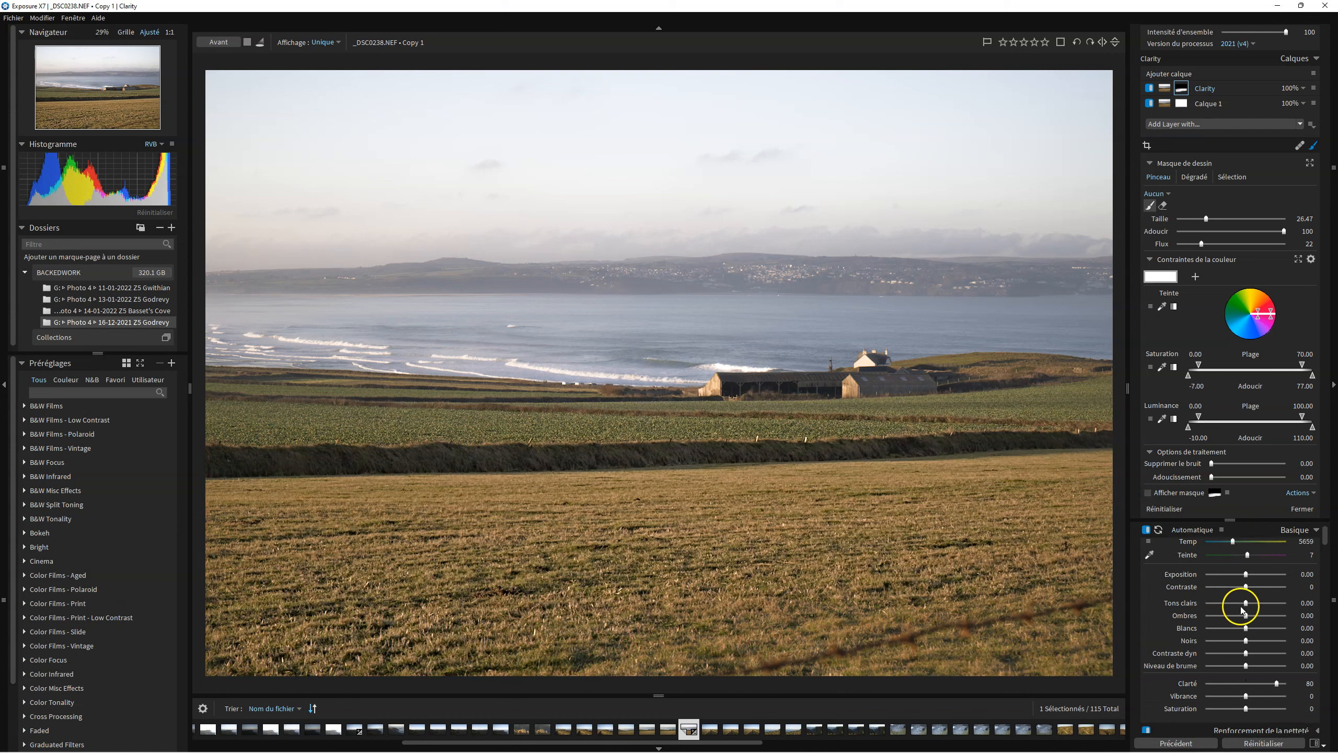
{"action": "left_click_drag", "start_coordinate": [1247, 575], "coordinate": [1240, 578]}
{"action": "double_click", "coordinate": [1239, 576]}
{"action": "left_click_drag", "start_coordinate": [1252, 587], "coordinate": [1264, 586]}
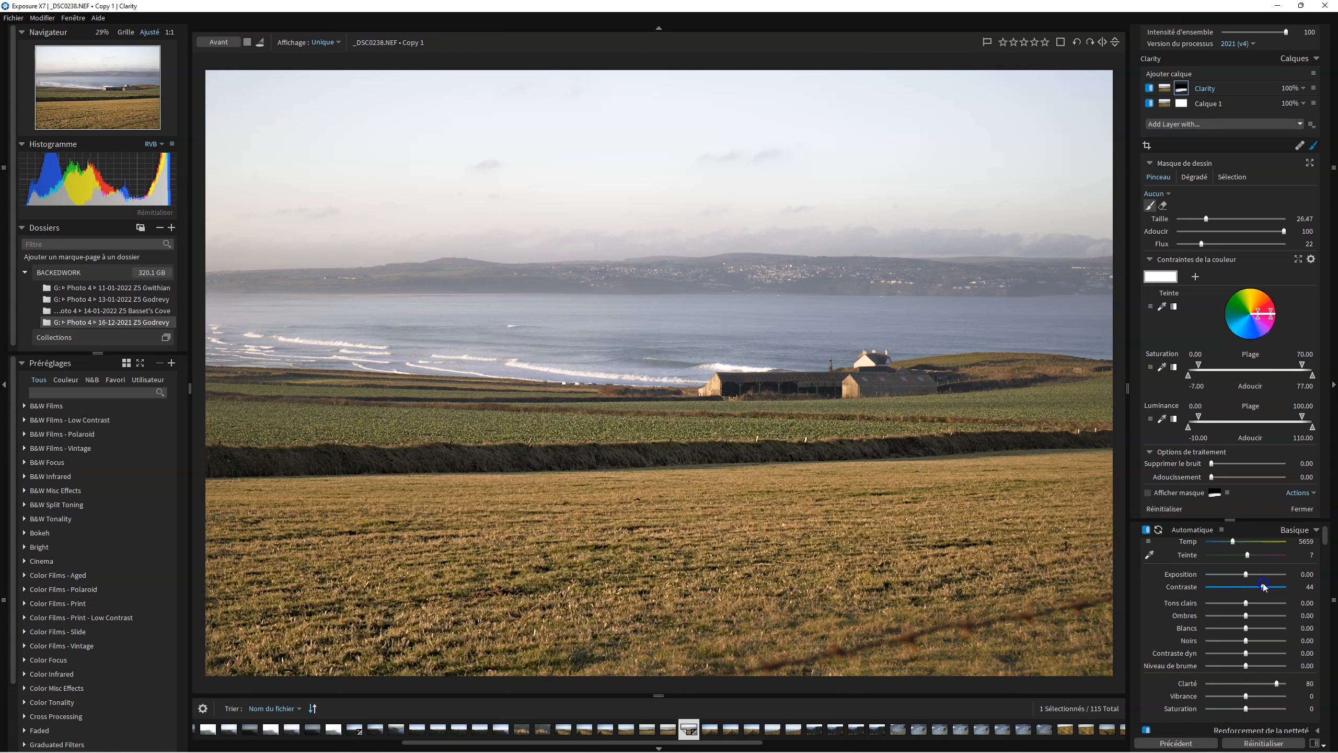
{"action": "double_click", "coordinate": [1262, 585]}
Set the Clarity layer's Vibrance to 57.
{"action": "scroll", "coordinate": [1249, 628], "scroll_direction": "down", "scroll_amount": 3}
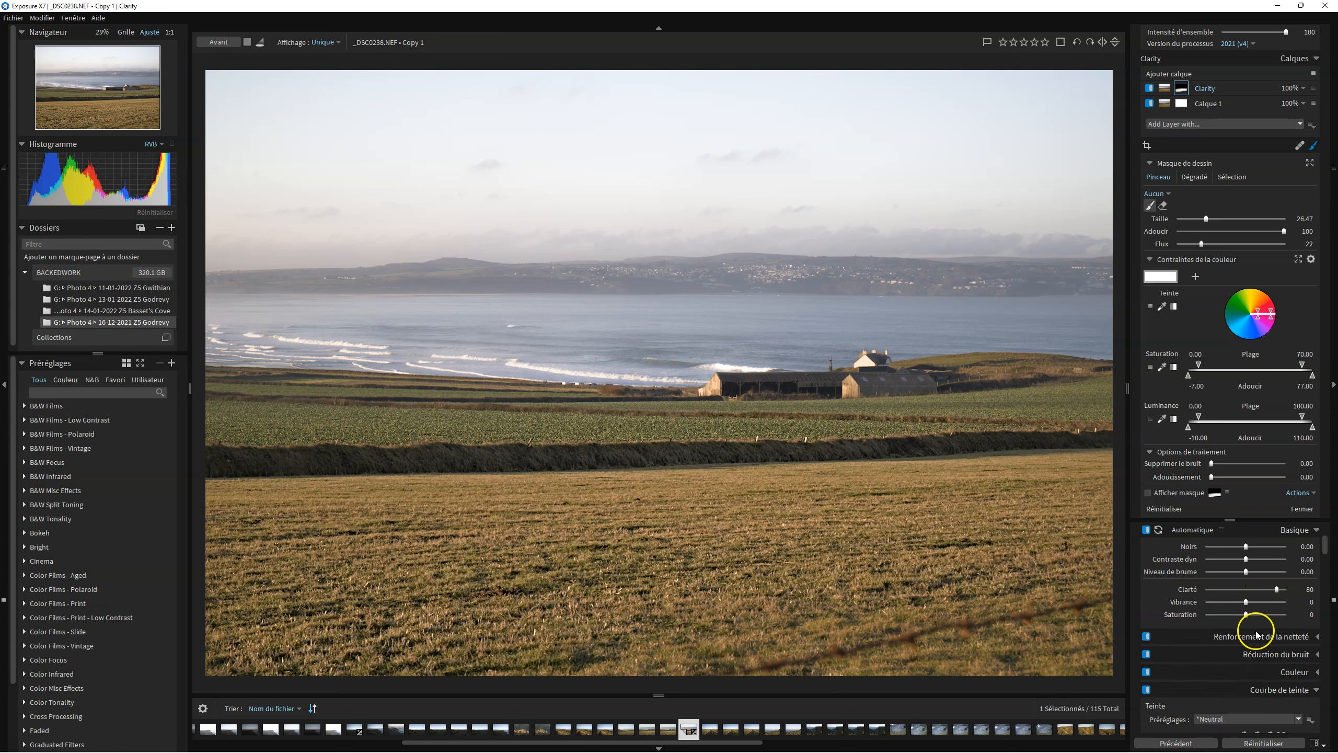
{"action": "left_click_drag", "start_coordinate": [1247, 602], "coordinate": [1268, 603]}
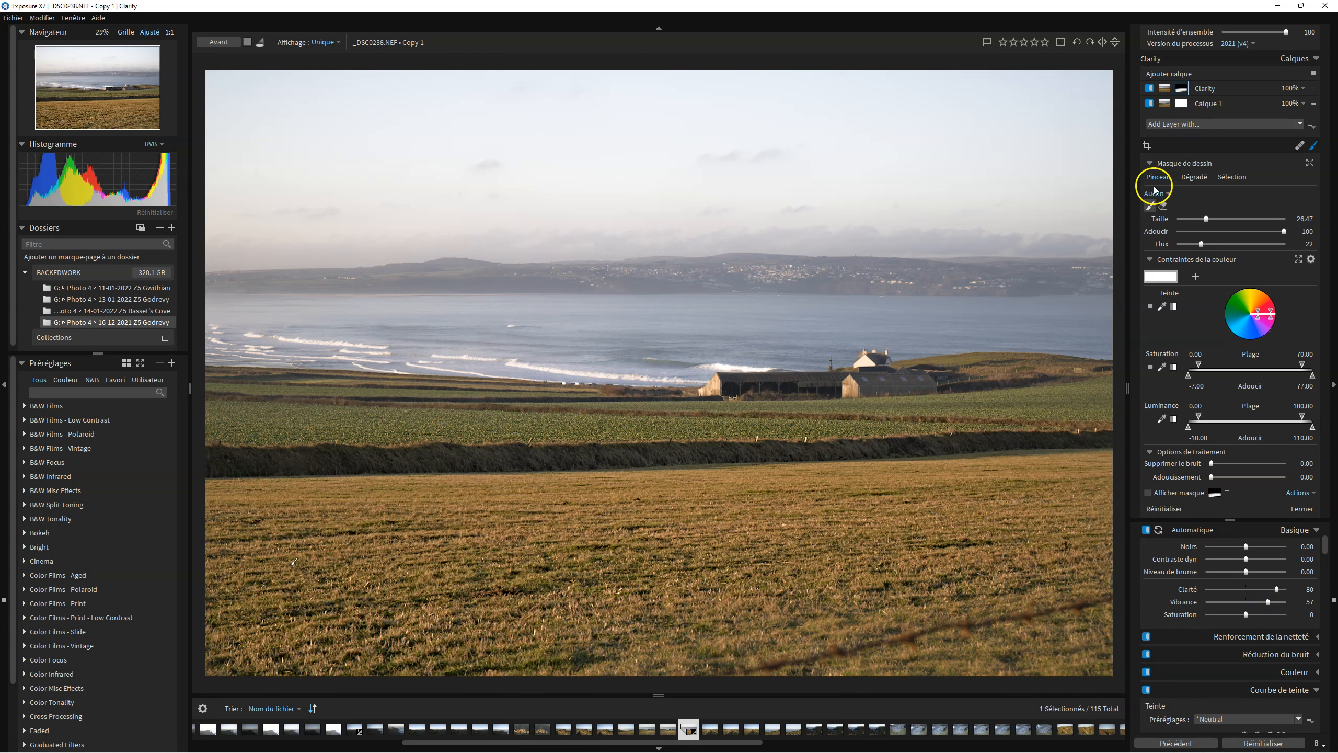
Add a new empty adjustment layer above the Clarity layer and select its mask.
{"action": "left_click", "coordinate": [1203, 124]}
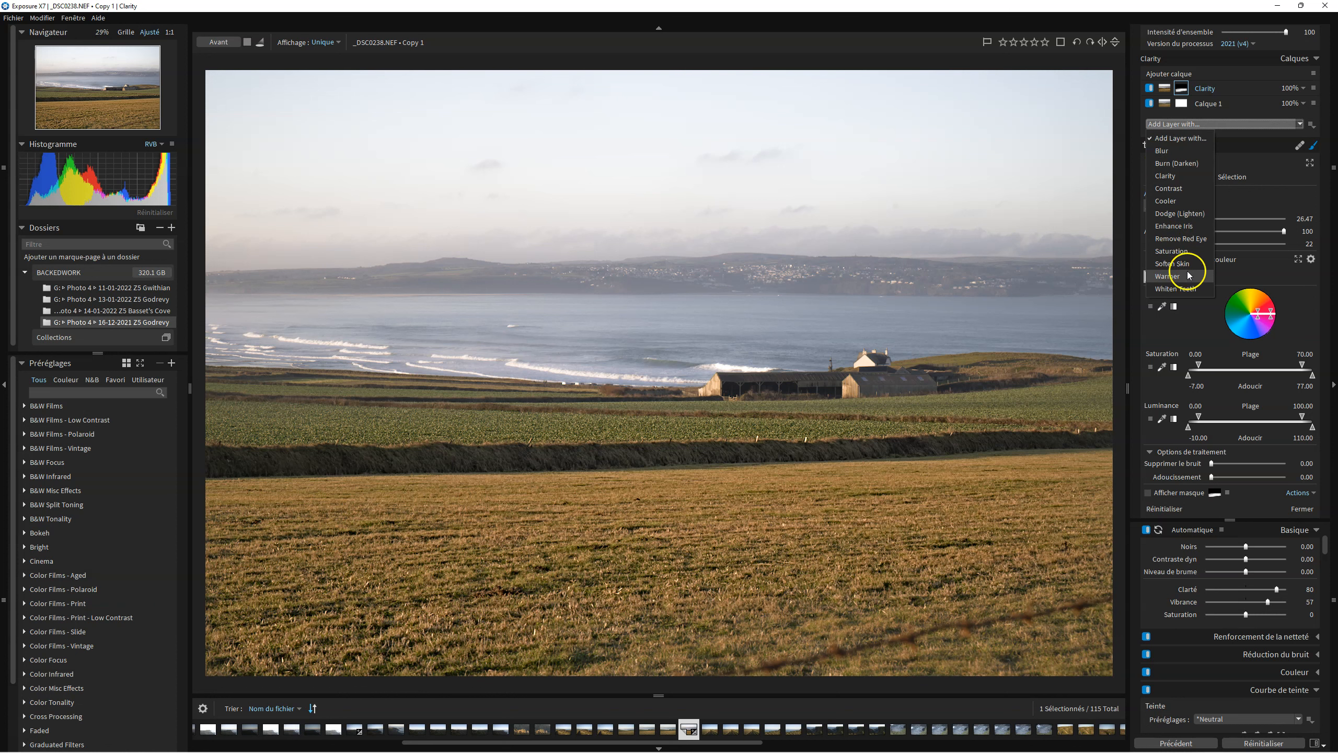
{"action": "left_click", "coordinate": [1215, 75]}
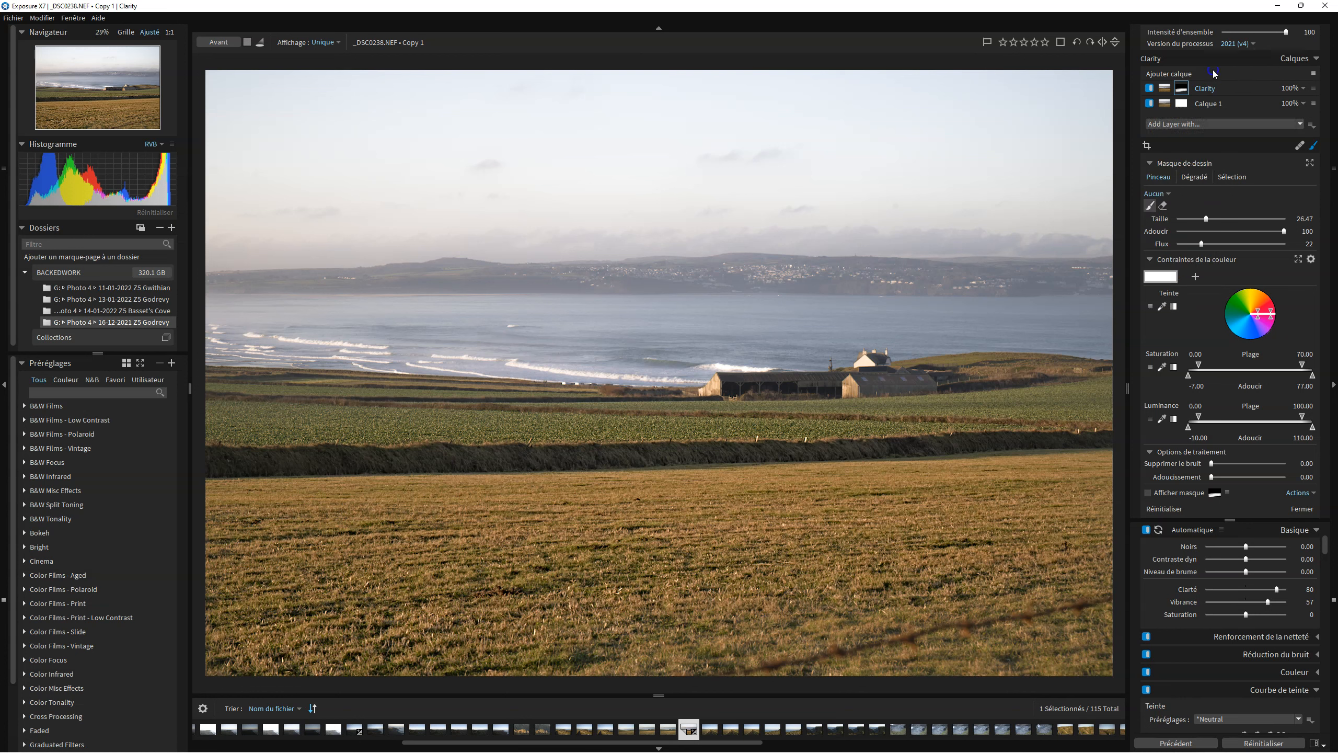
{"action": "left_click", "coordinate": [1186, 75]}
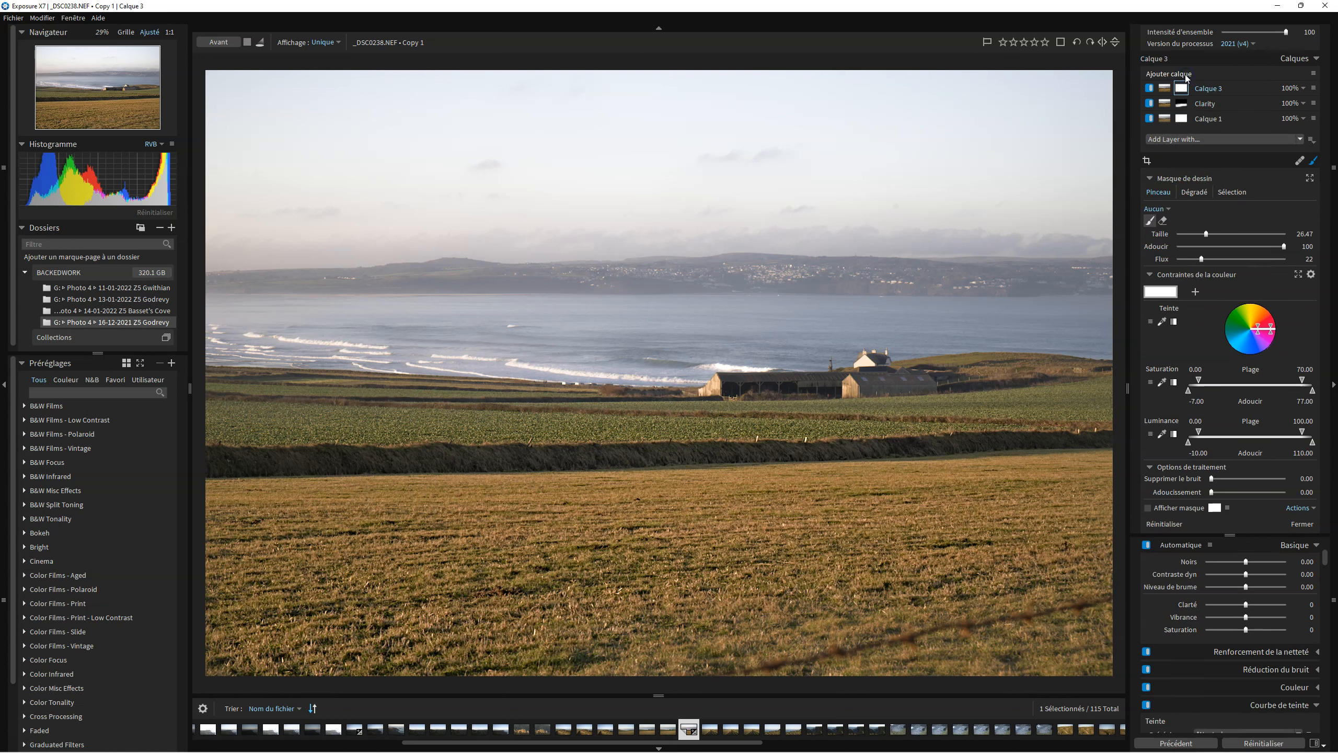
{"action": "left_click", "coordinate": [1181, 88]}
{"action": "left_click", "coordinate": [1181, 88]}
Set the new layer's Niveau de brume to -72.
{"action": "left_click", "coordinate": [1270, 543]}
{"action": "scroll", "coordinate": [1268, 597], "scroll_direction": "up", "scroll_amount": 3}
{"action": "scroll", "coordinate": [1232, 581], "scroll_direction": "up", "scroll_amount": 4}
{"action": "left_click", "coordinate": [1225, 616]}
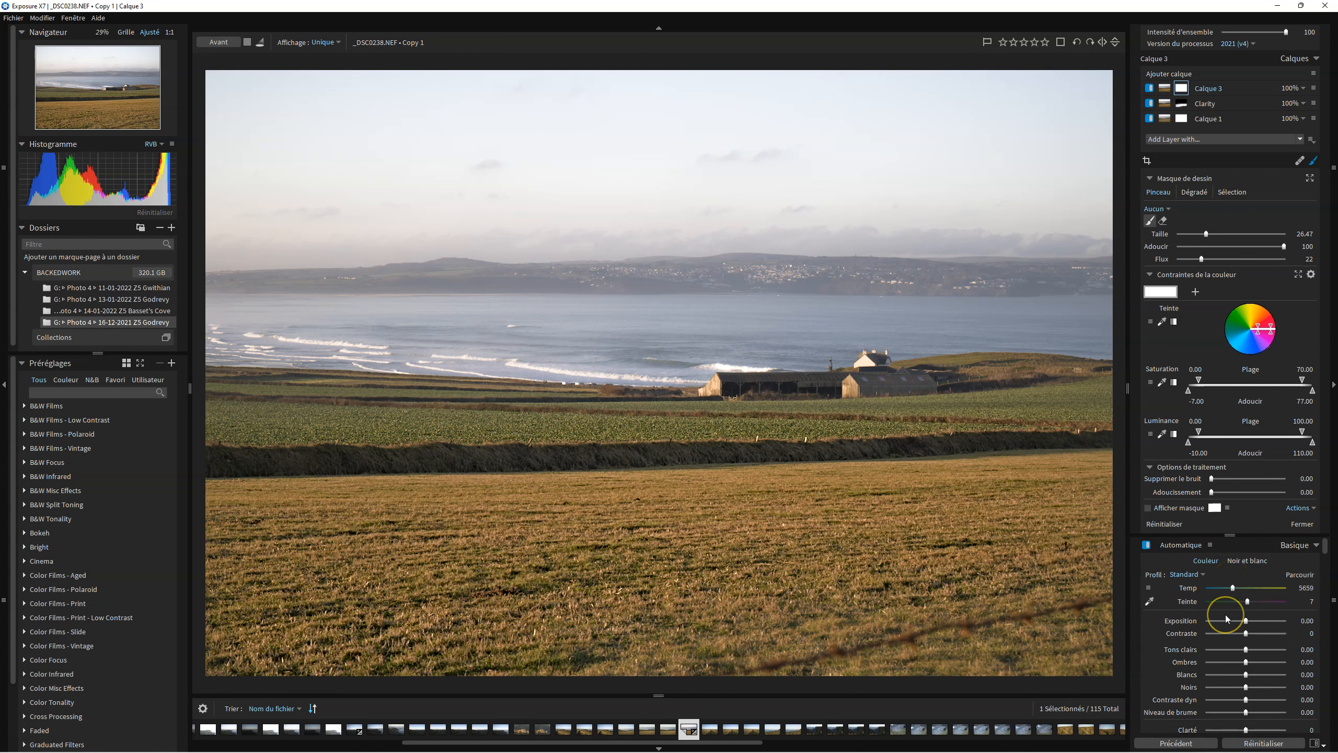
{"action": "left_click_drag", "start_coordinate": [1246, 711], "coordinate": [1218, 712]}
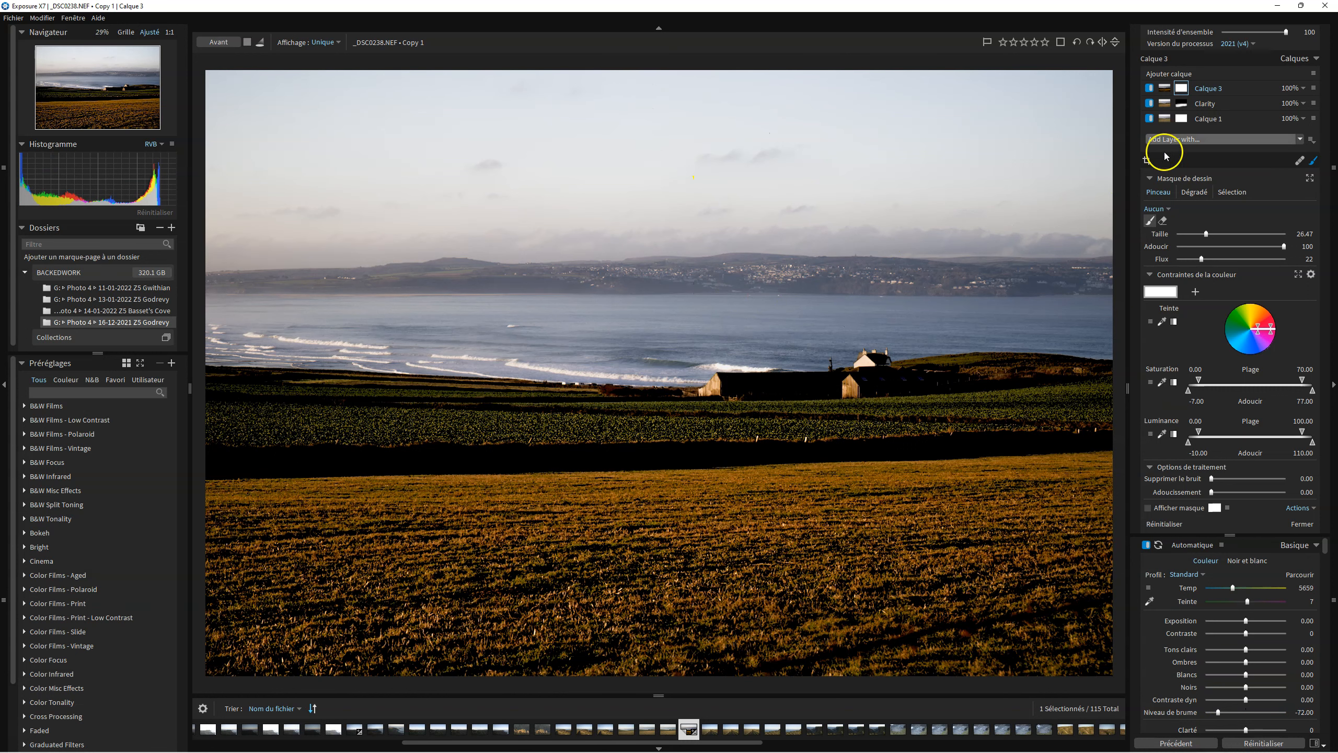
Draw a linear gradient mask on the new layer from the top of the sky down to the sea.
{"action": "left_click", "coordinate": [1194, 192]}
{"action": "left_click", "coordinate": [1200, 210]}
{"action": "left_click", "coordinate": [657, 104]}
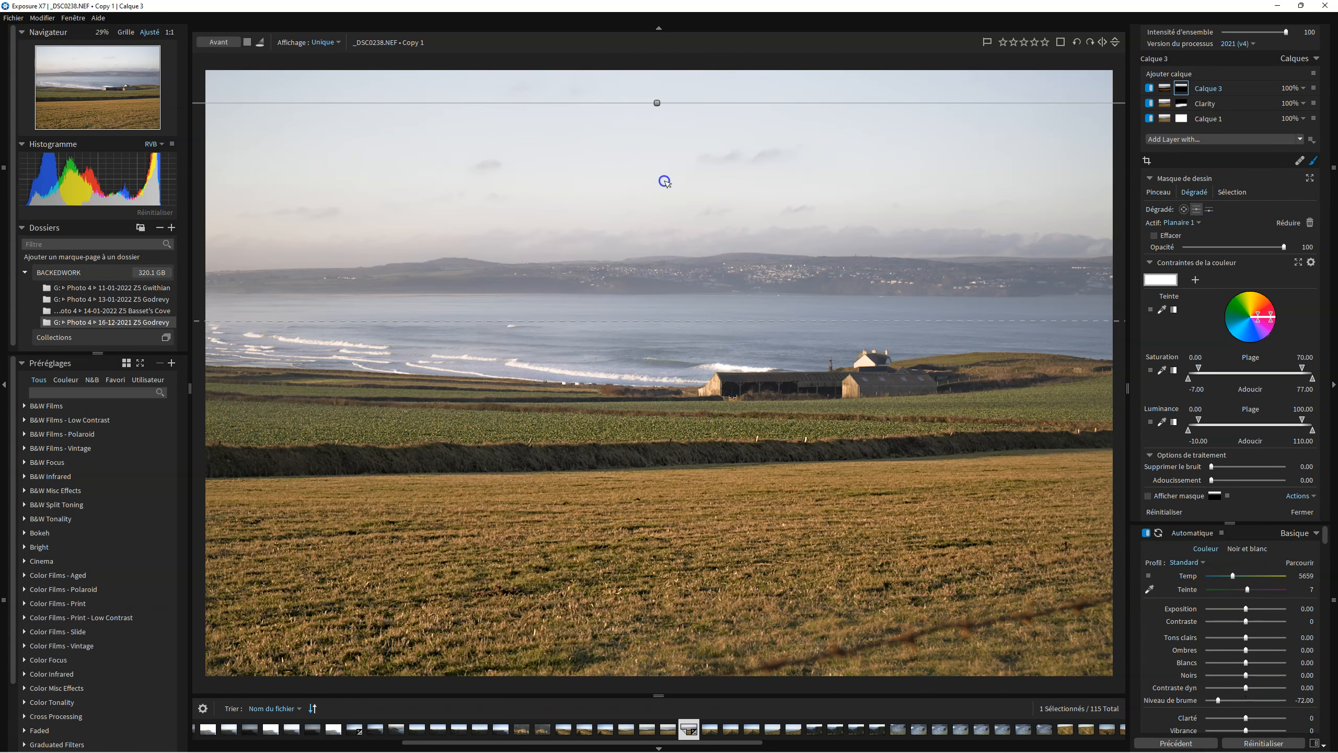
{"action": "left_click_drag", "start_coordinate": [657, 103], "coordinate": [649, 309]}
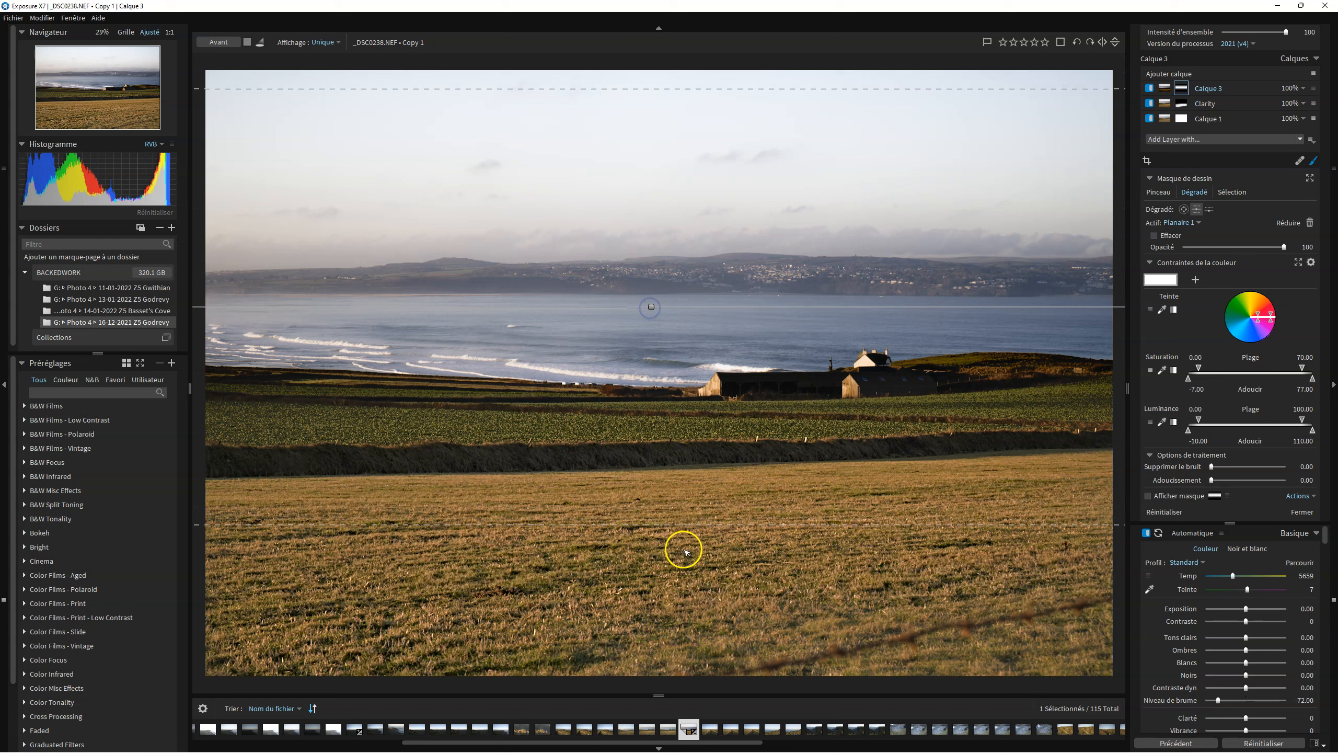
{"action": "left_click_drag", "start_coordinate": [688, 525], "coordinate": [685, 353]}
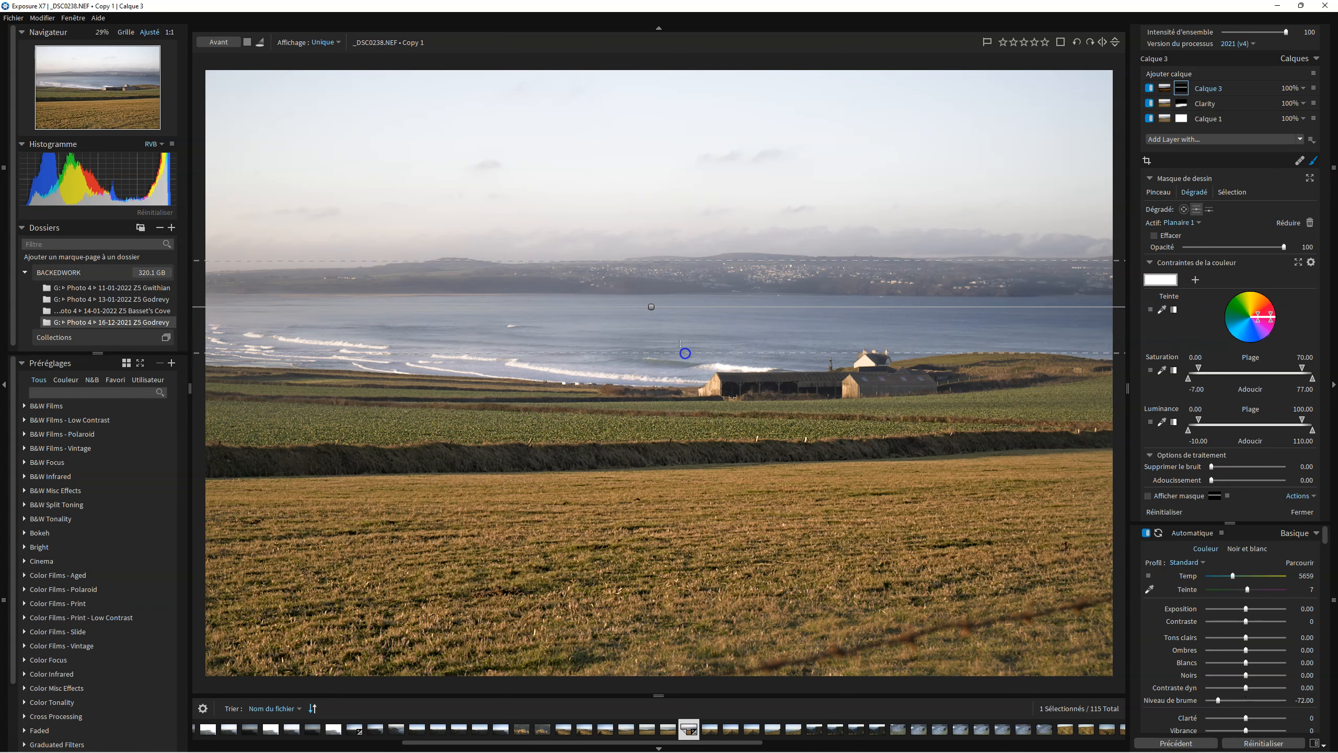
Show the mask overlay and move the gradient up so it covers the sky above the horizon.
{"action": "left_click", "coordinate": [1150, 497]}
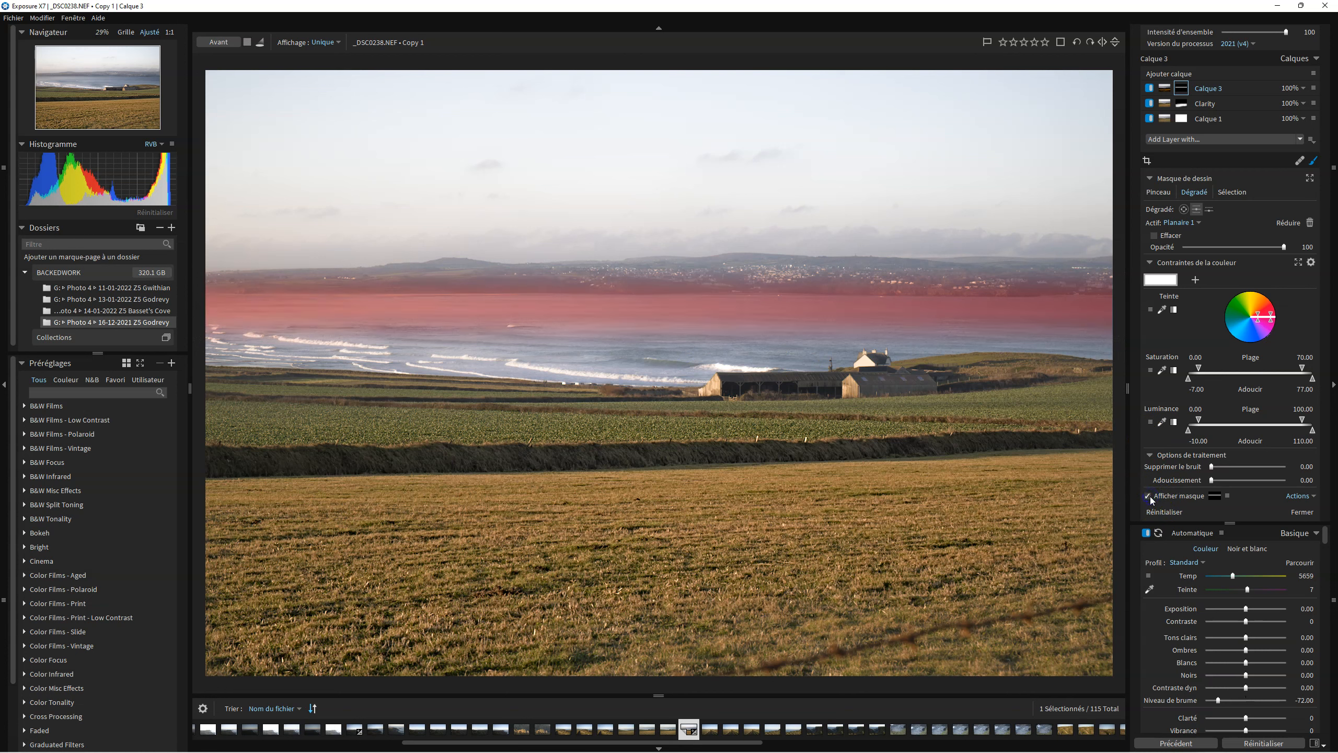
{"action": "left_click_drag", "start_coordinate": [653, 306], "coordinate": [651, 273]}
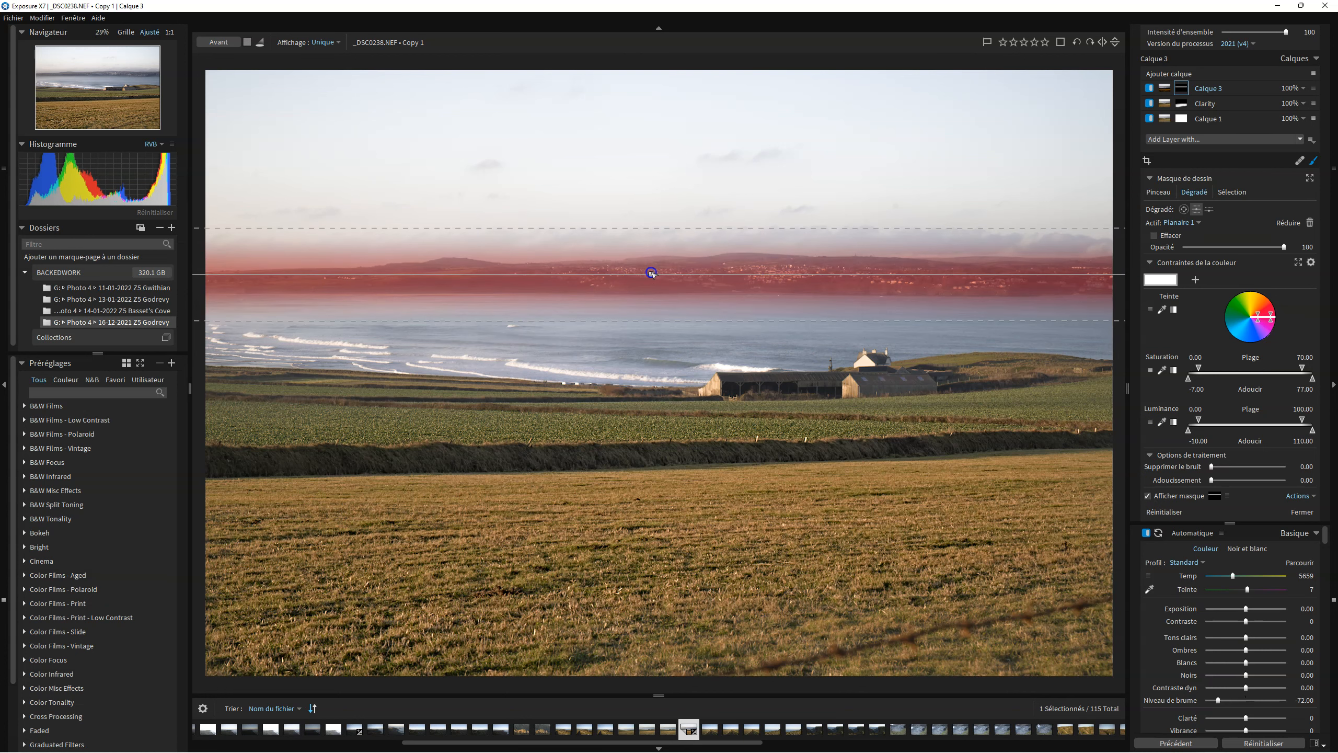
{"action": "left_click_drag", "start_coordinate": [658, 195], "coordinate": [658, 141]}
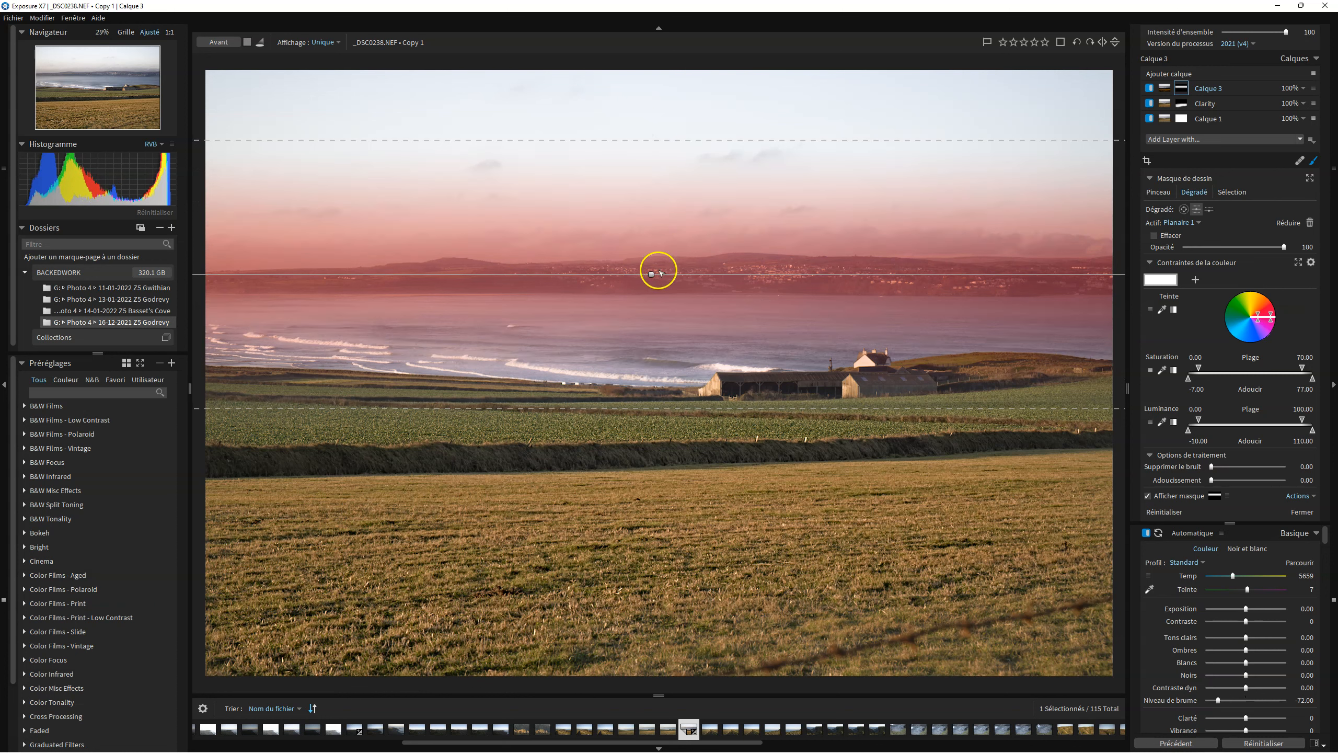
{"action": "left_click_drag", "start_coordinate": [651, 274], "coordinate": [652, 236]}
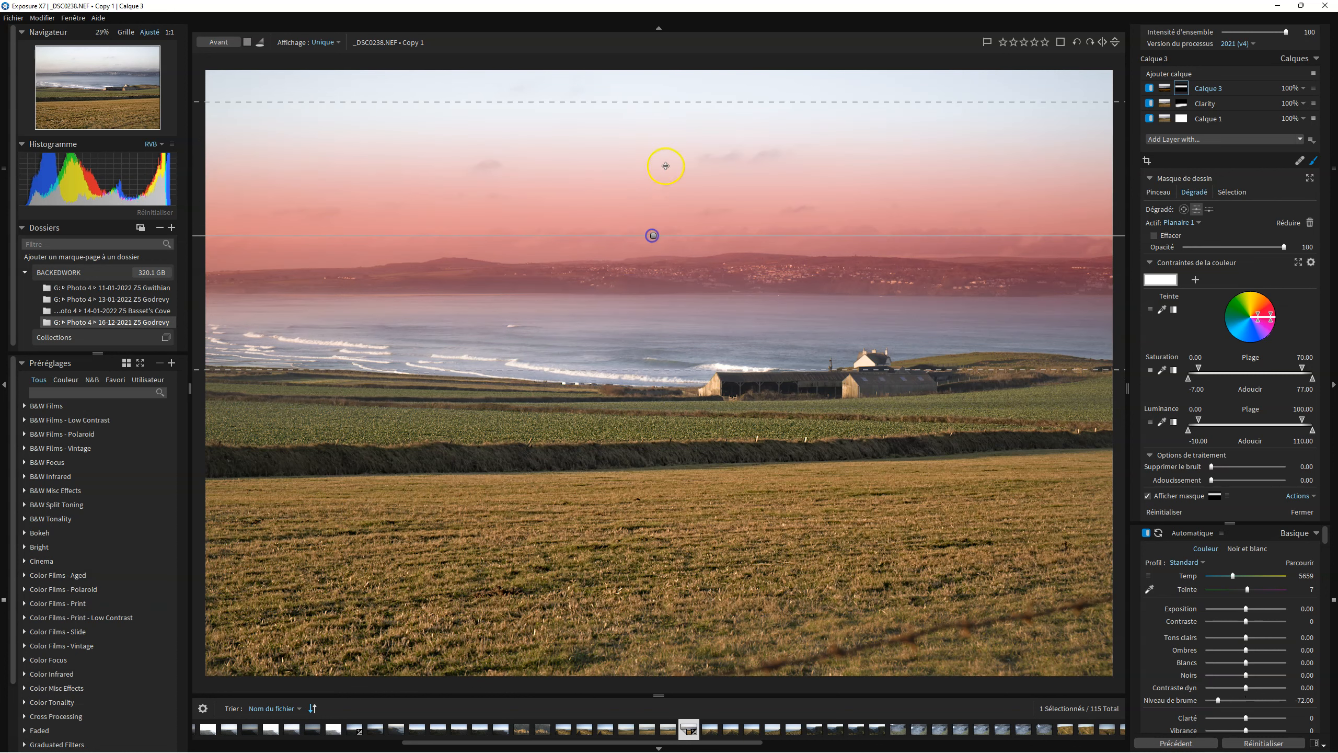
Replace the sky gradient with a semi-planar gradient running from the top of the sky down to the horizon, then hide the mask overlay.
{"action": "left_click_drag", "start_coordinate": [664, 101], "coordinate": [664, 37]}
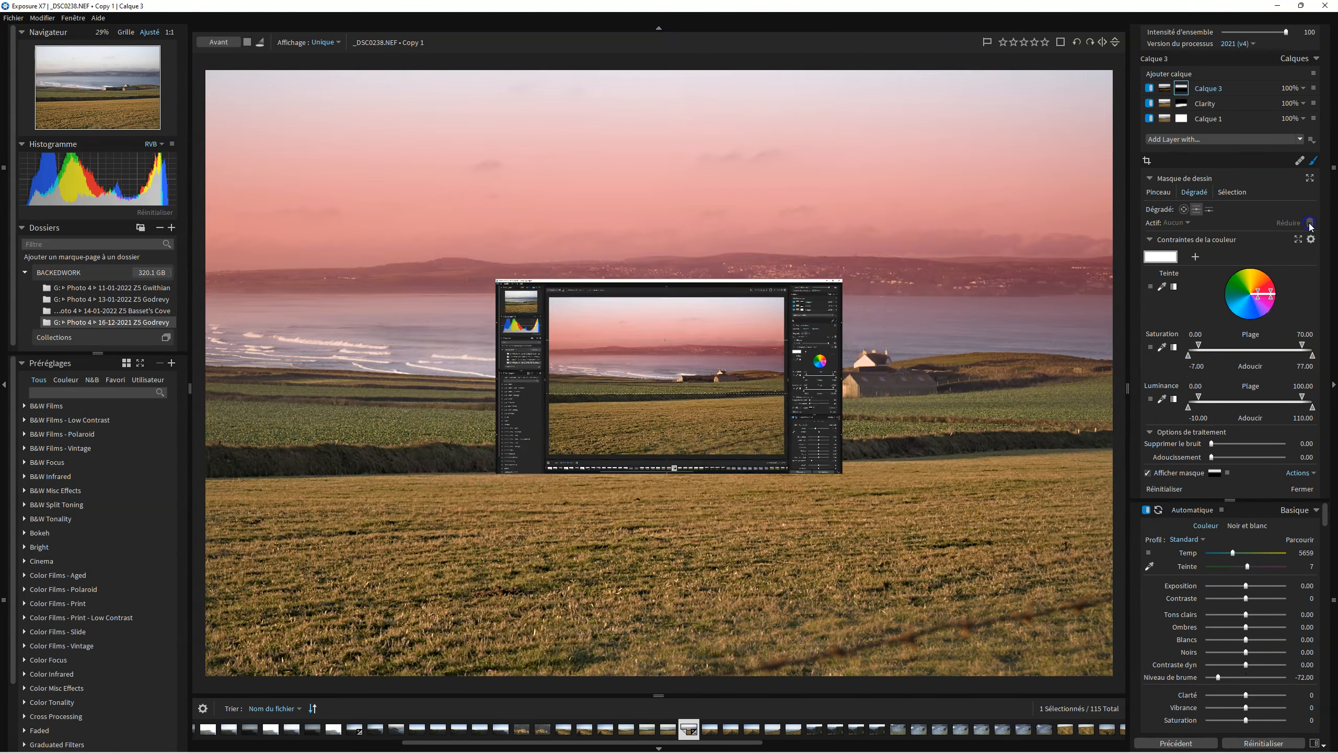
{"action": "left_click", "coordinate": [1210, 210]}
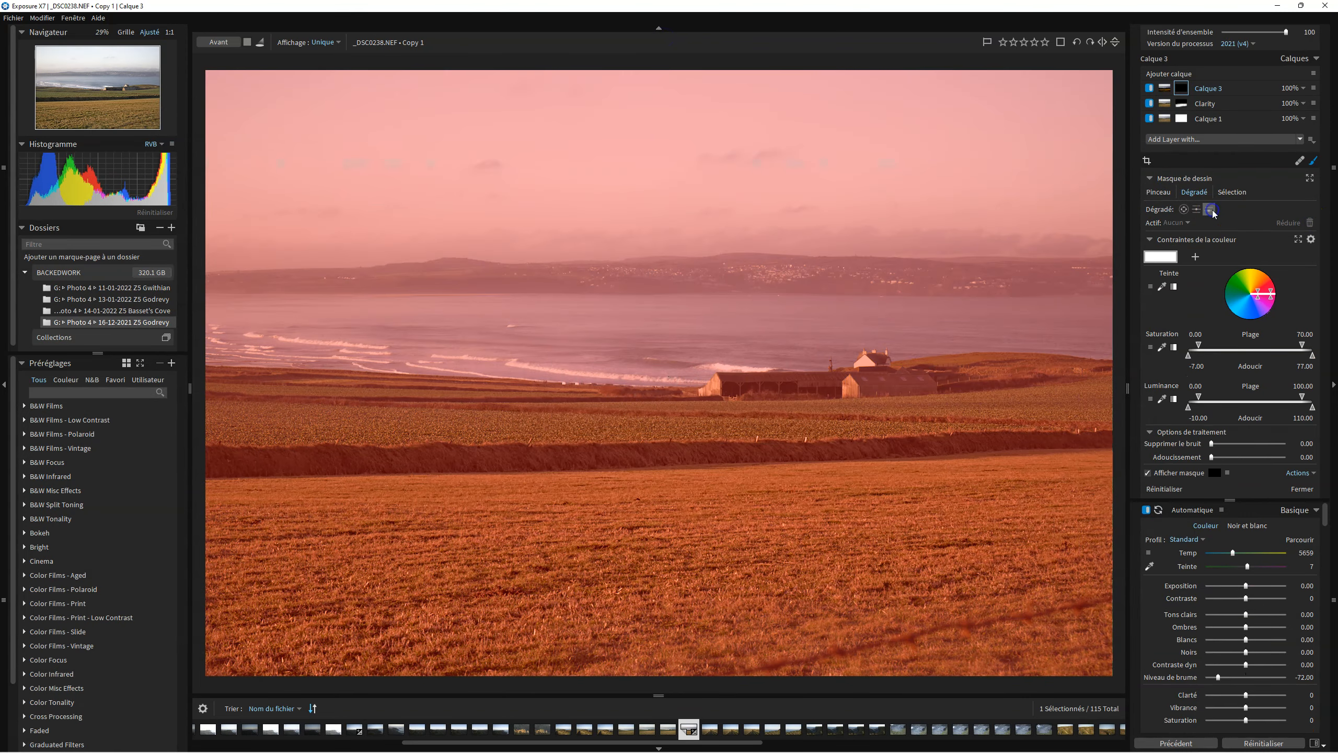
{"action": "left_click_drag", "start_coordinate": [651, 116], "coordinate": [658, 194]}
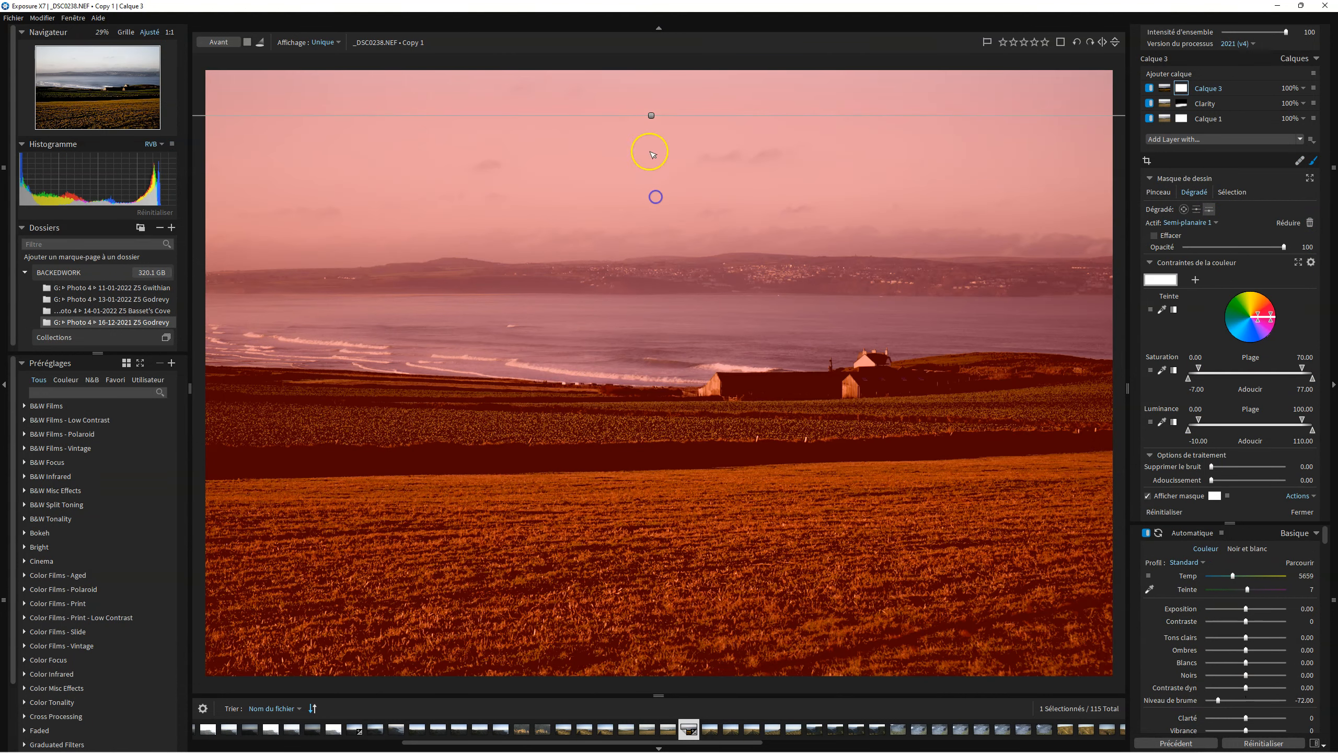
{"action": "left_click_drag", "start_coordinate": [648, 140], "coordinate": [642, 302]}
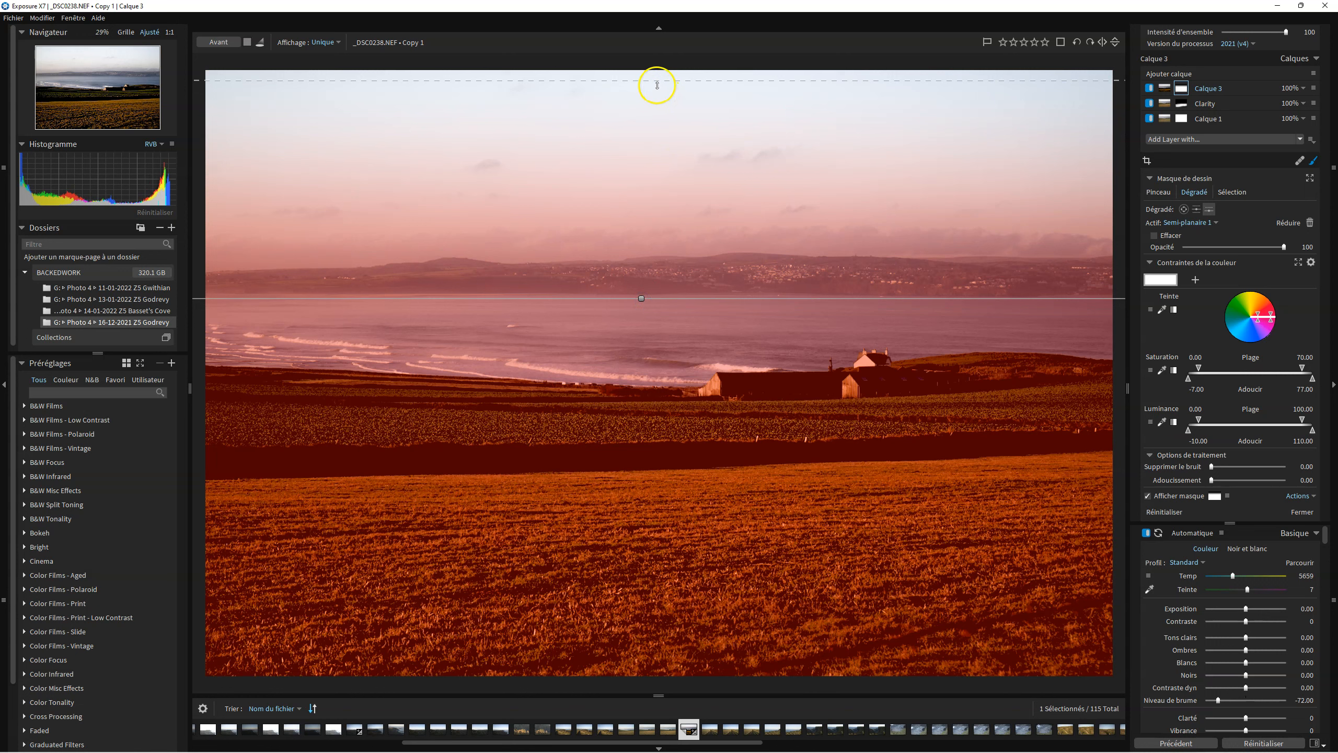
{"action": "left_click_drag", "start_coordinate": [657, 86], "coordinate": [647, 286]}
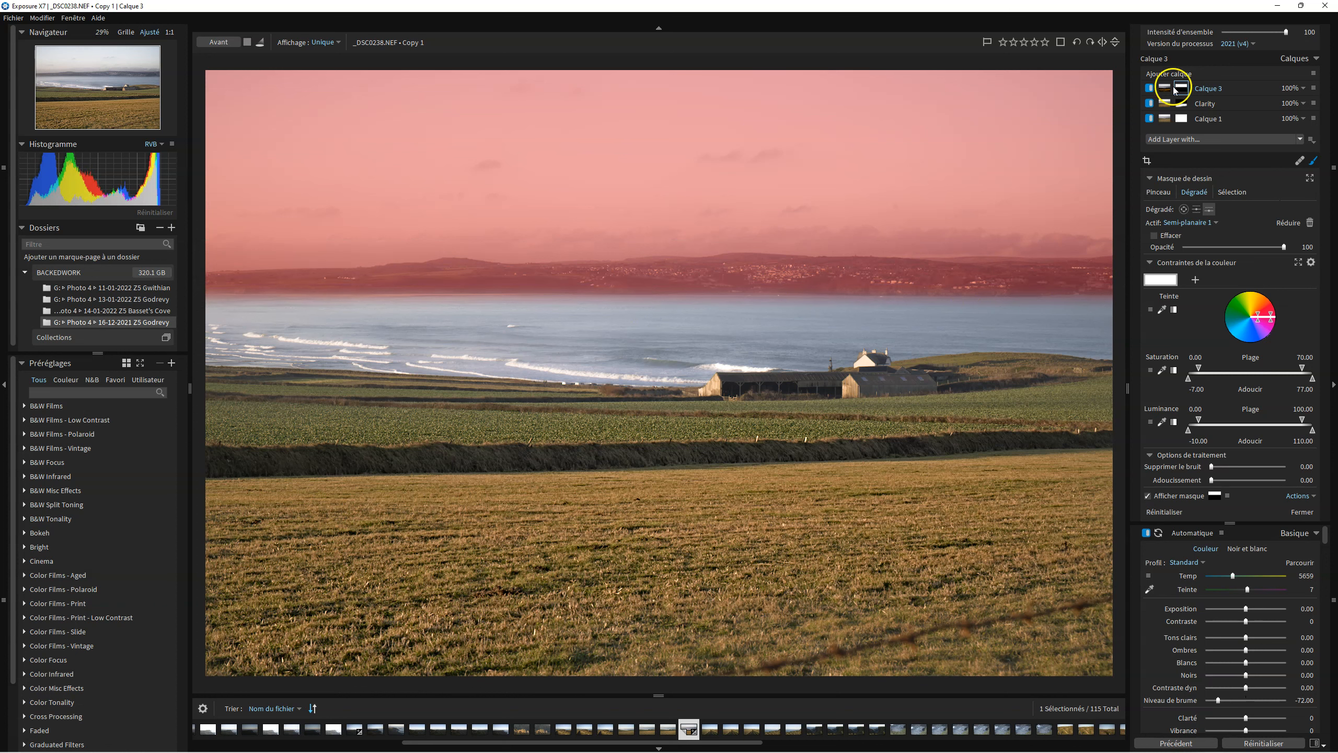
{"action": "left_click", "coordinate": [1148, 496]}
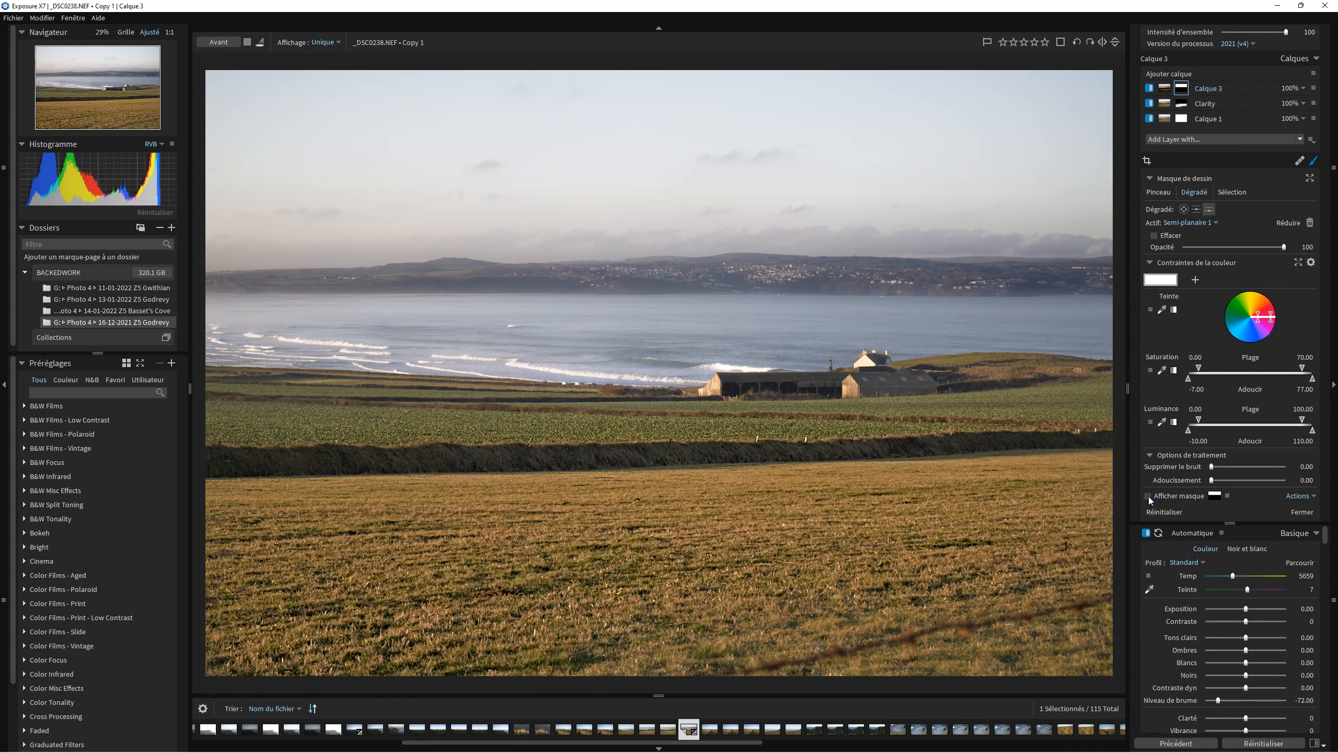
Set the sky layer's Niveau de brume to -38.67, Exposition to -0.53 and Contraste dyn to 6.67.
{"action": "mouse_move", "coordinate": [1222, 701]}
{"action": "left_mouse_down"}
{"action": "mouse_move", "coordinate": [1250, 700]}
{"action": "mouse_move", "coordinate": [1229, 701]}
{"action": "left_mouse_up"}
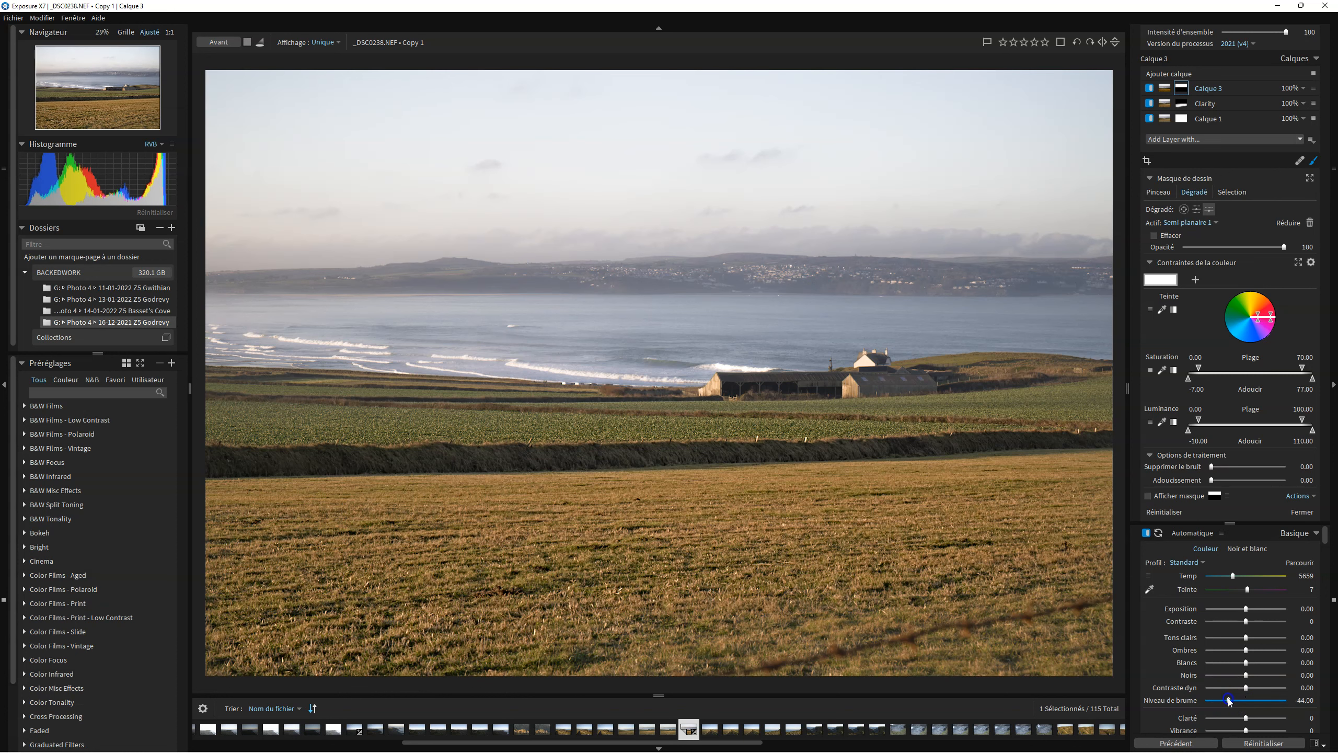
{"action": "left_click_drag", "start_coordinate": [1247, 609], "coordinate": [1247, 611]}
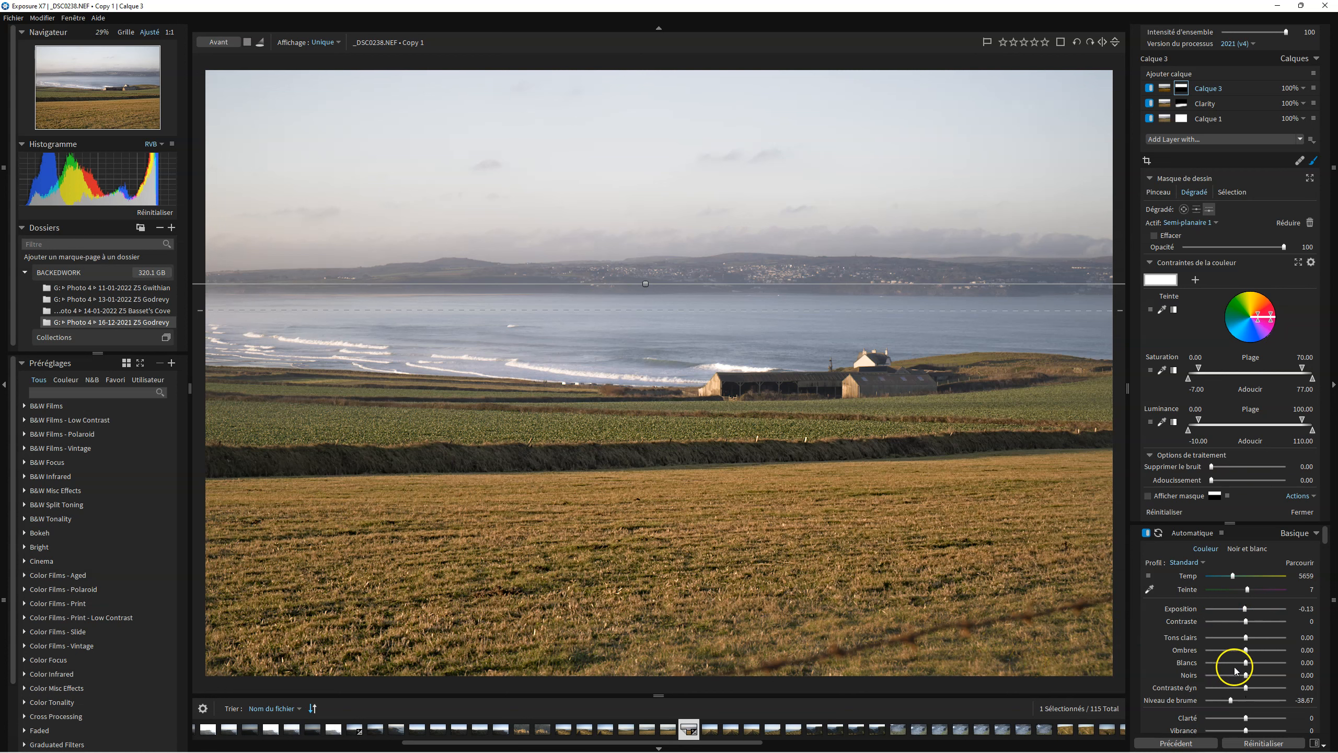
{"action": "mouse_move", "coordinate": [1247, 691]}
{"action": "left_mouse_down"}
{"action": "mouse_move", "coordinate": [1267, 691]}
{"action": "mouse_move", "coordinate": [1239, 690]}
{"action": "mouse_move", "coordinate": [1250, 685]}
{"action": "left_mouse_up"}
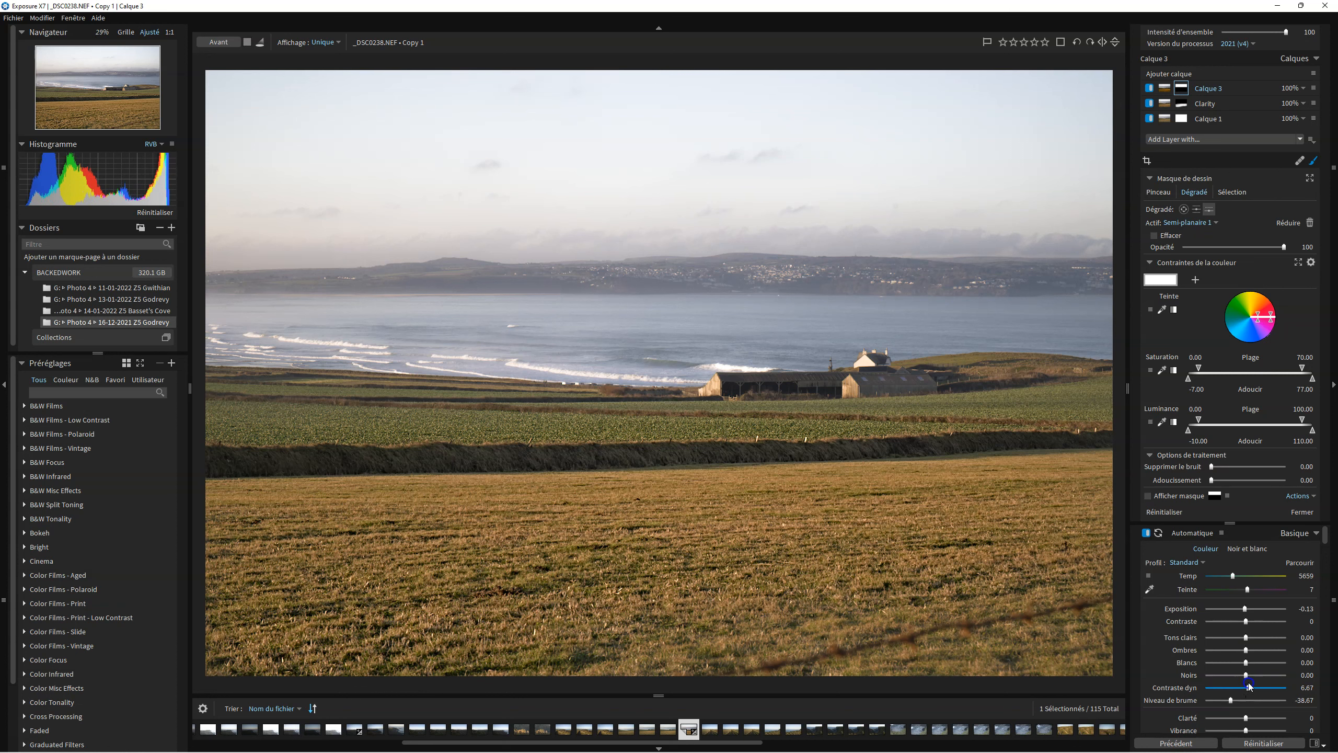
{"action": "left_click_drag", "start_coordinate": [1245, 609], "coordinate": [1242, 609]}
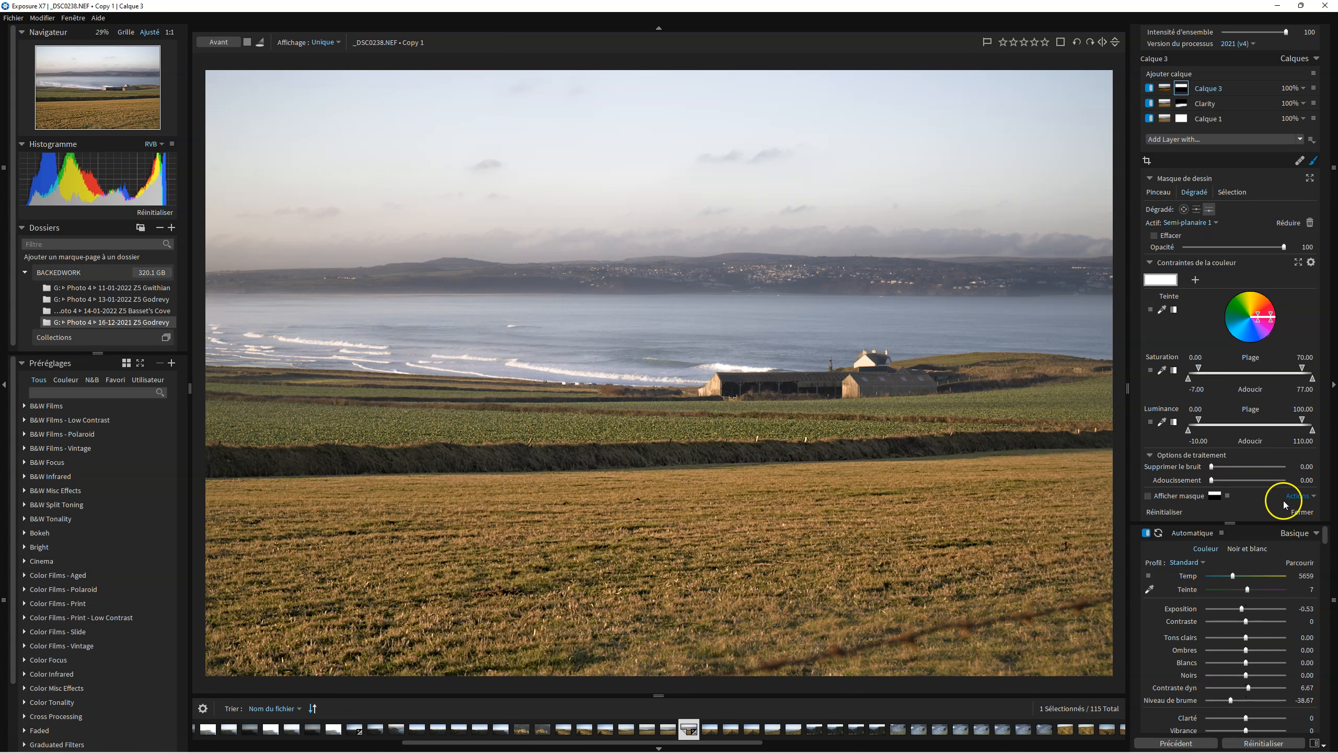
Switch to Adobe Acrobat Reader to review the photo post-production workflow chart, then return to Exposure X7.
{"action": "mouse_move", "coordinate": [901, 752]}
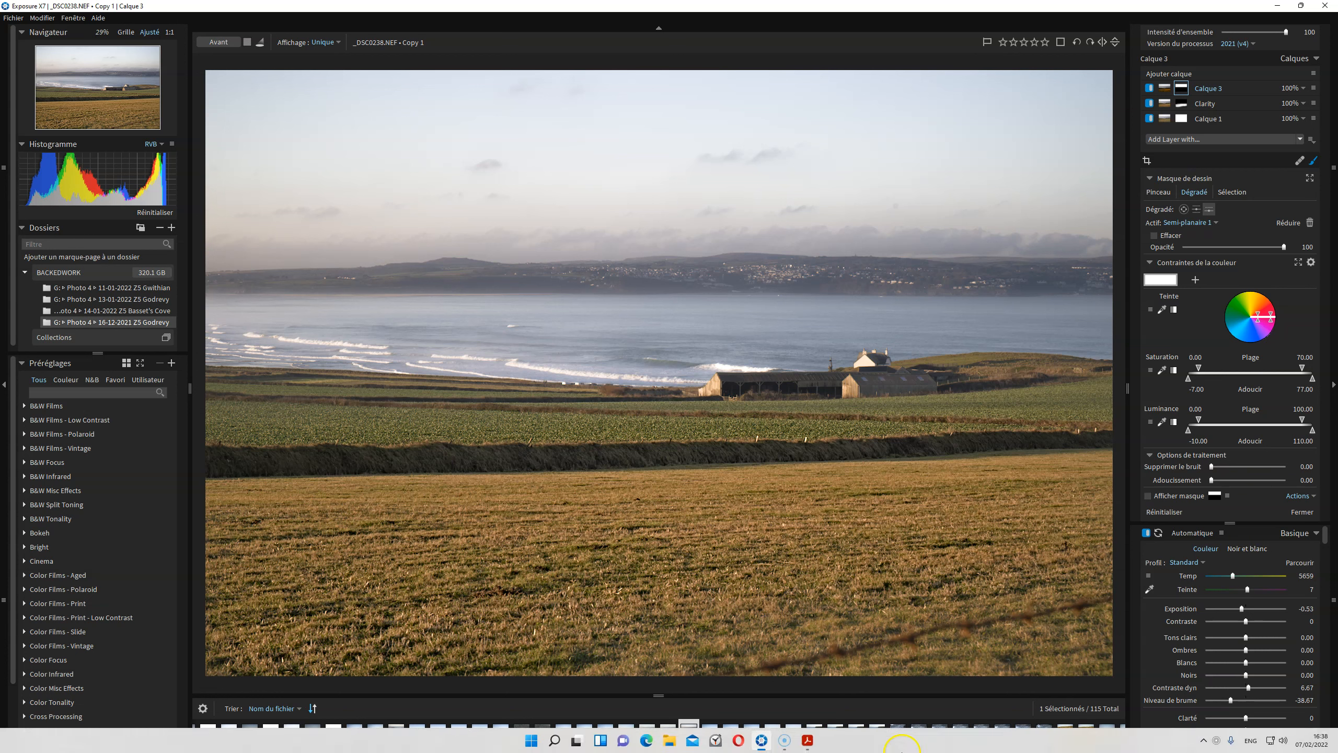
{"action": "left_click", "coordinate": [814, 741]}
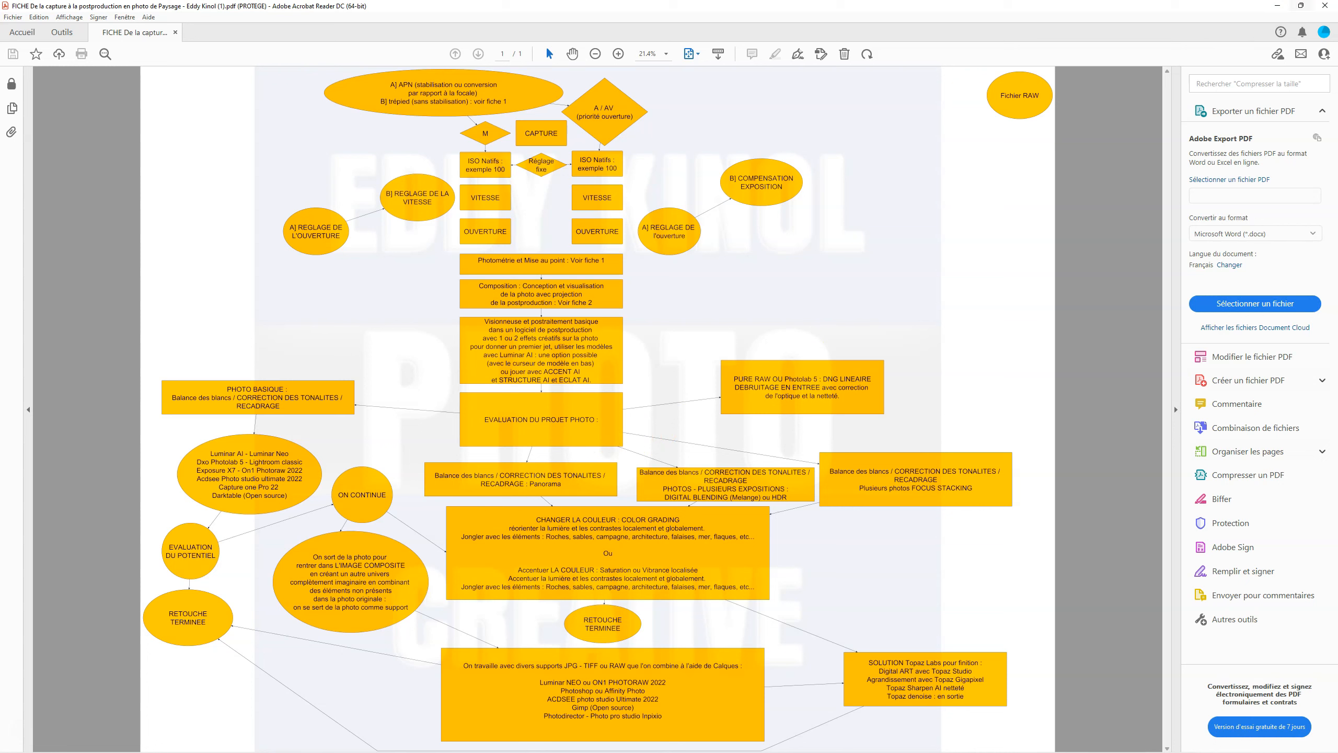
{"action": "left_click", "coordinate": [1277, 7]}
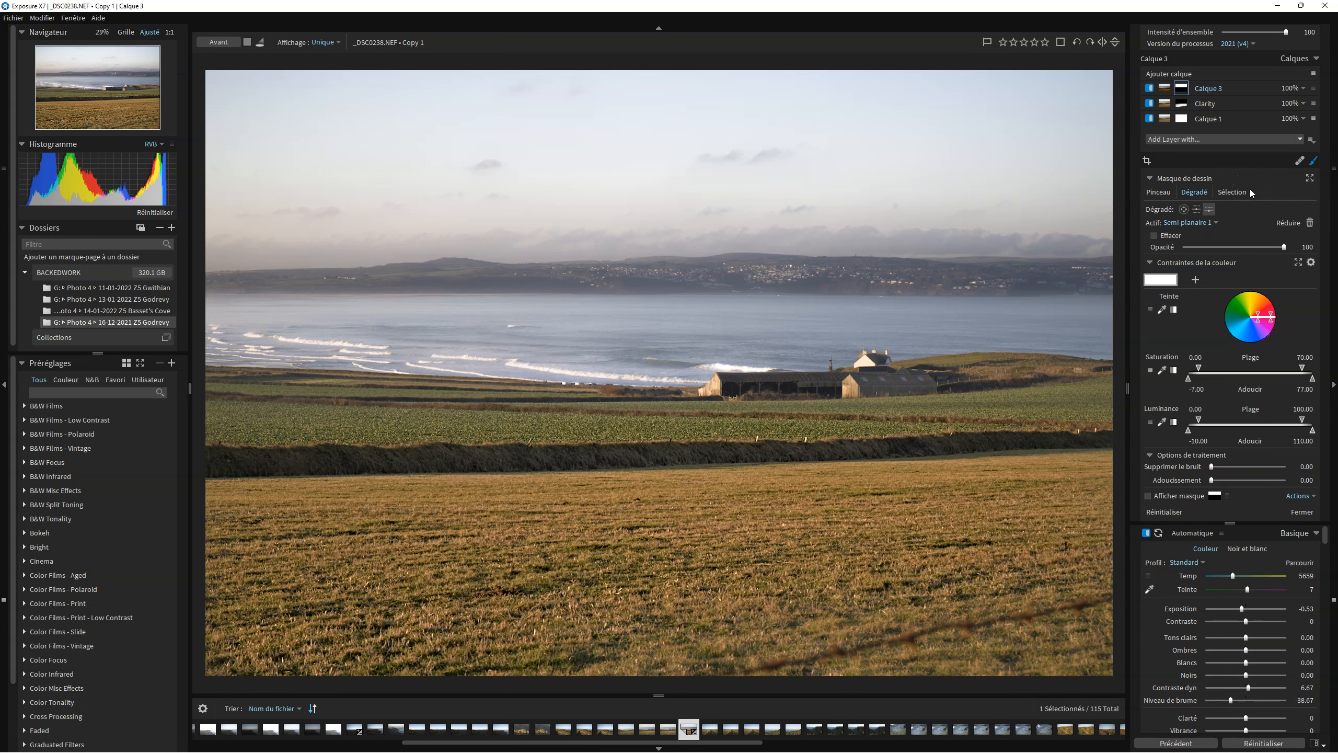
Add a new empty layer and use the Corriger healing brush to remove the wire in the field's lower-right corner.
{"action": "left_click", "coordinate": [1176, 77]}
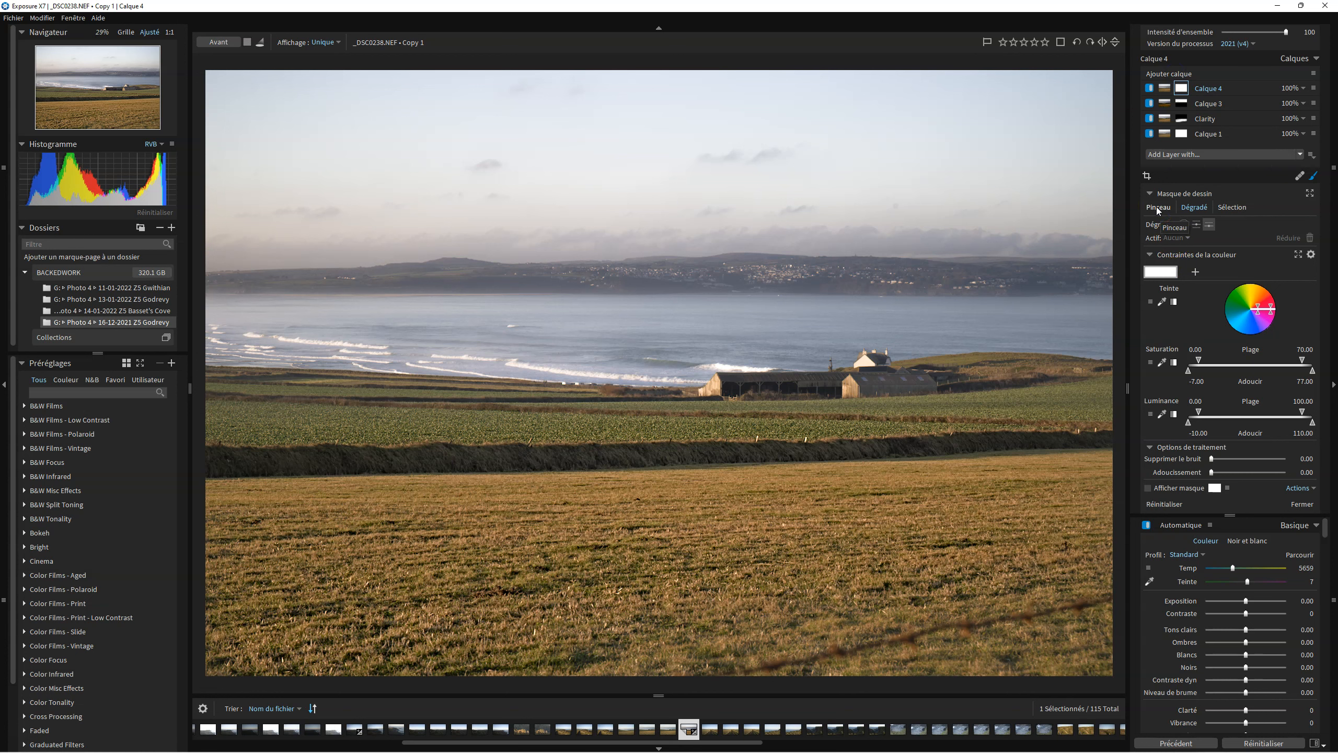
{"action": "left_click", "coordinate": [1300, 175]}
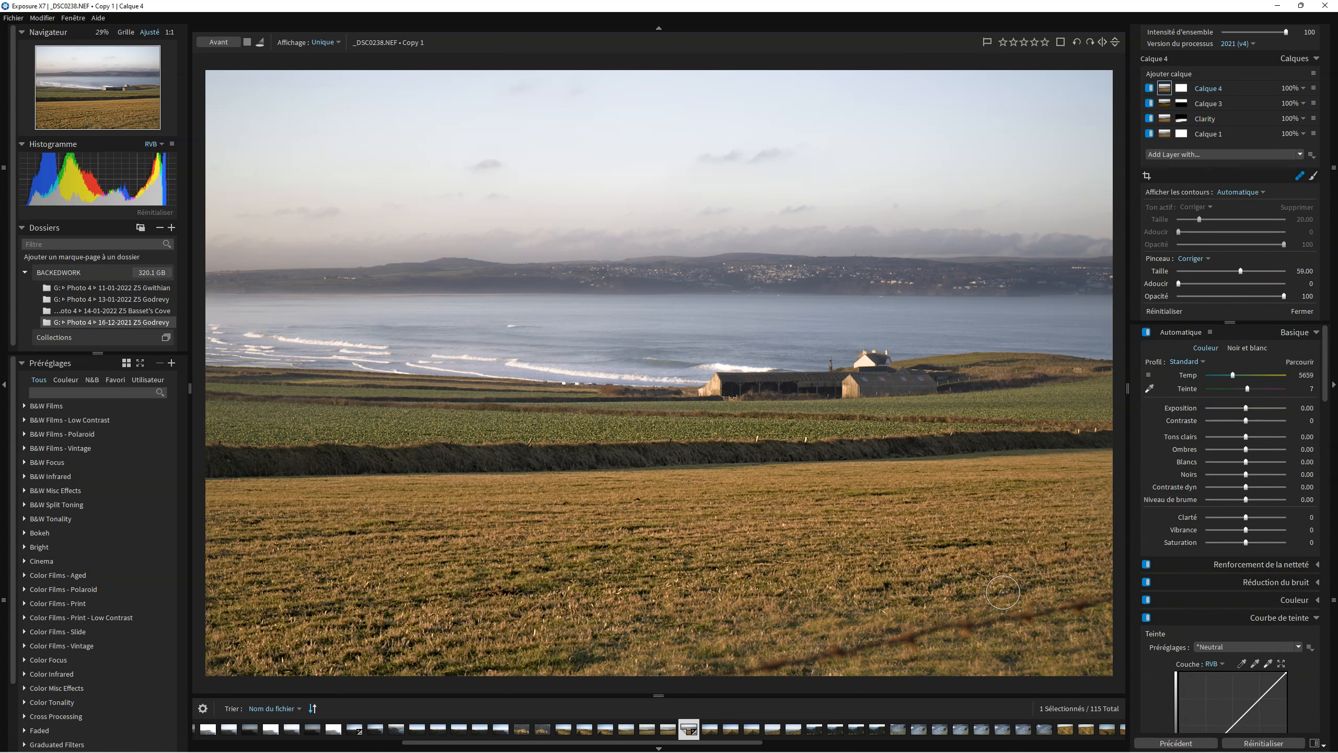
{"action": "left_click", "coordinate": [1088, 428]}
{"action": "left_click_drag", "start_coordinate": [1106, 598], "coordinate": [941, 636]}
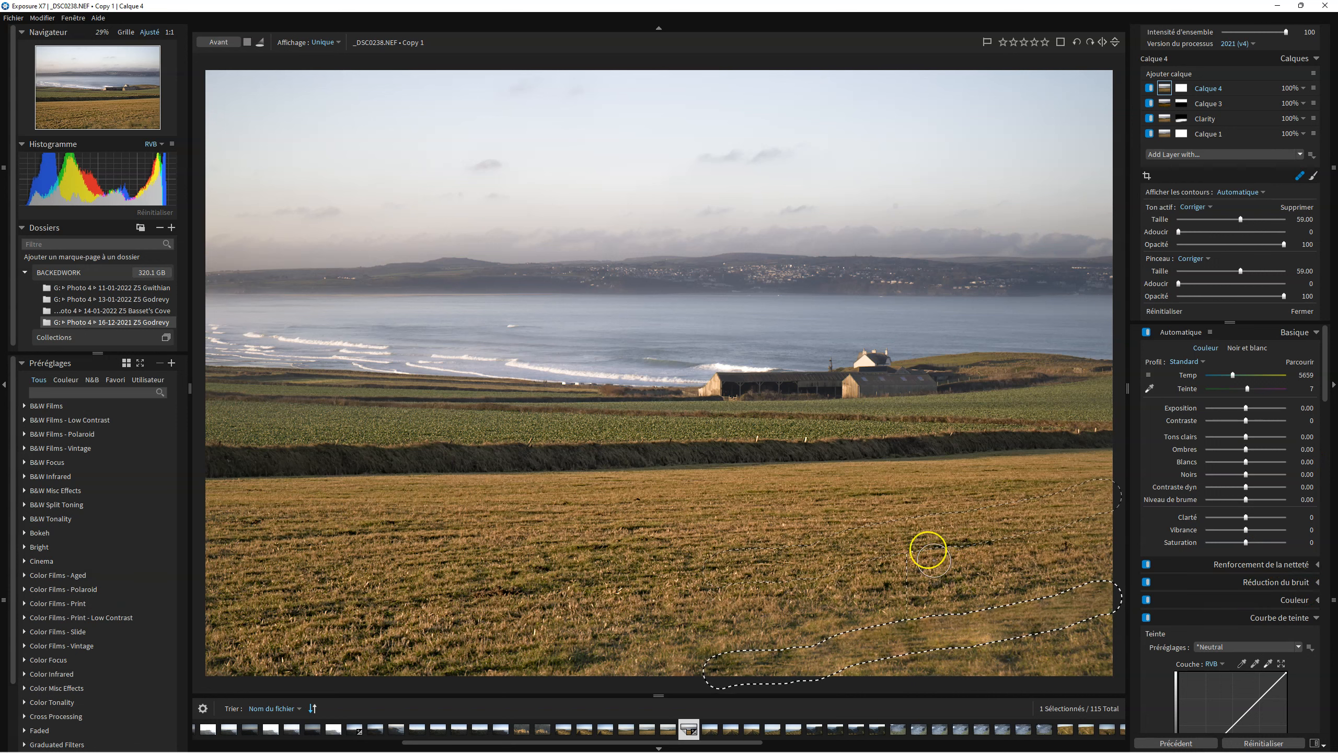
{"action": "left_click_drag", "start_coordinate": [905, 535], "coordinate": [852, 612]}
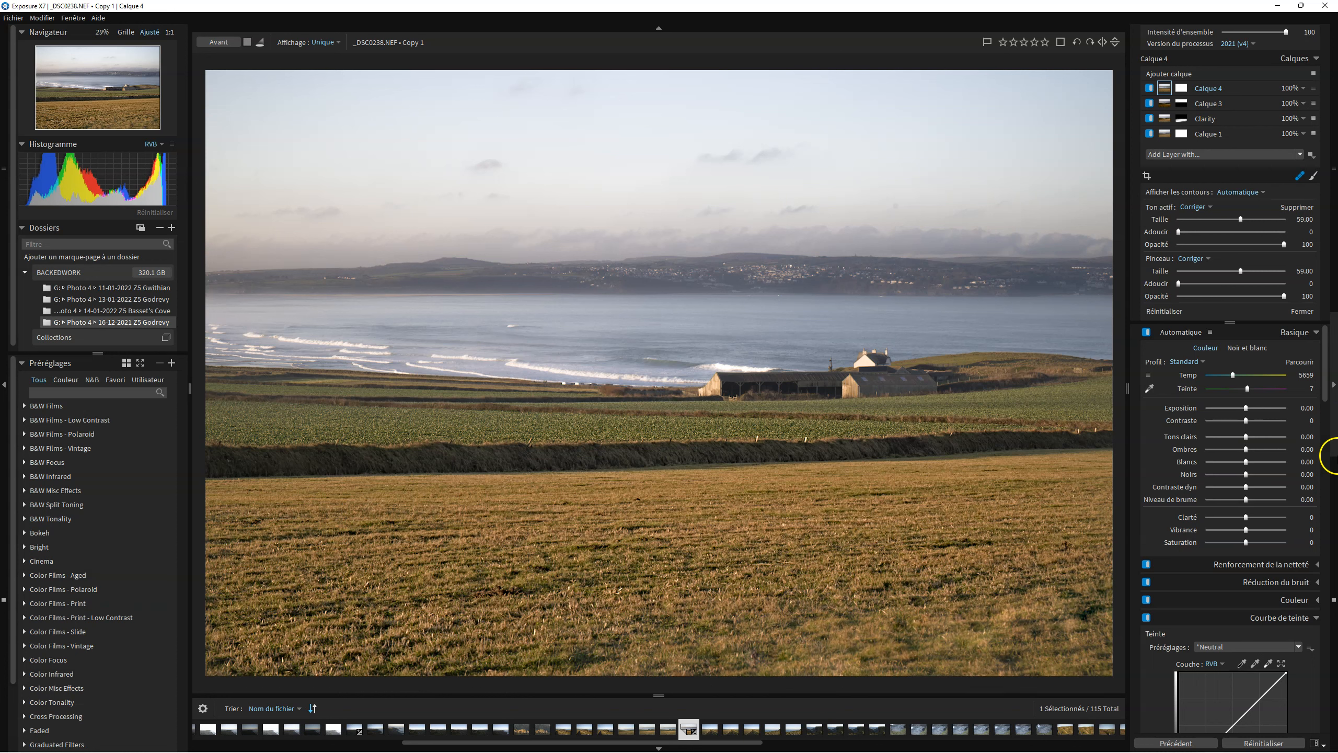
{"action": "right_click", "coordinate": [1333, 494]}
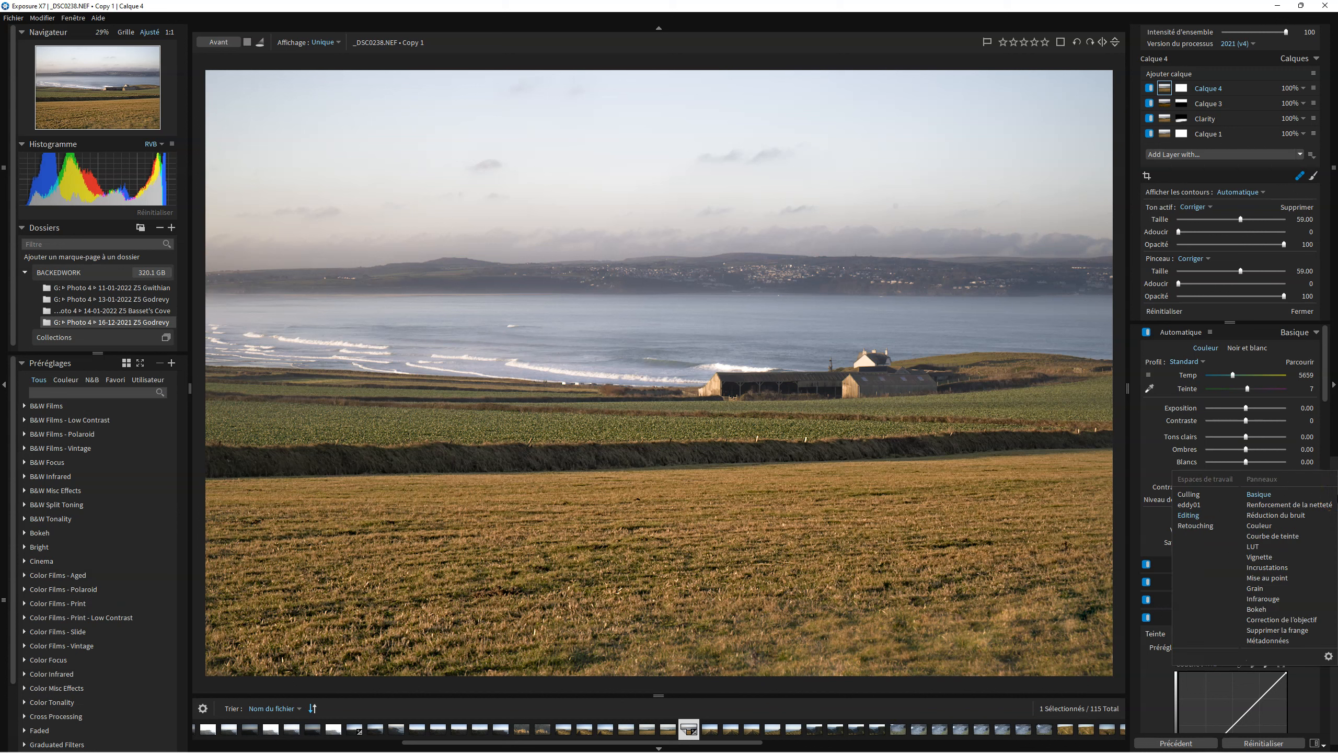
{"action": "left_click", "coordinate": [1299, 361]}
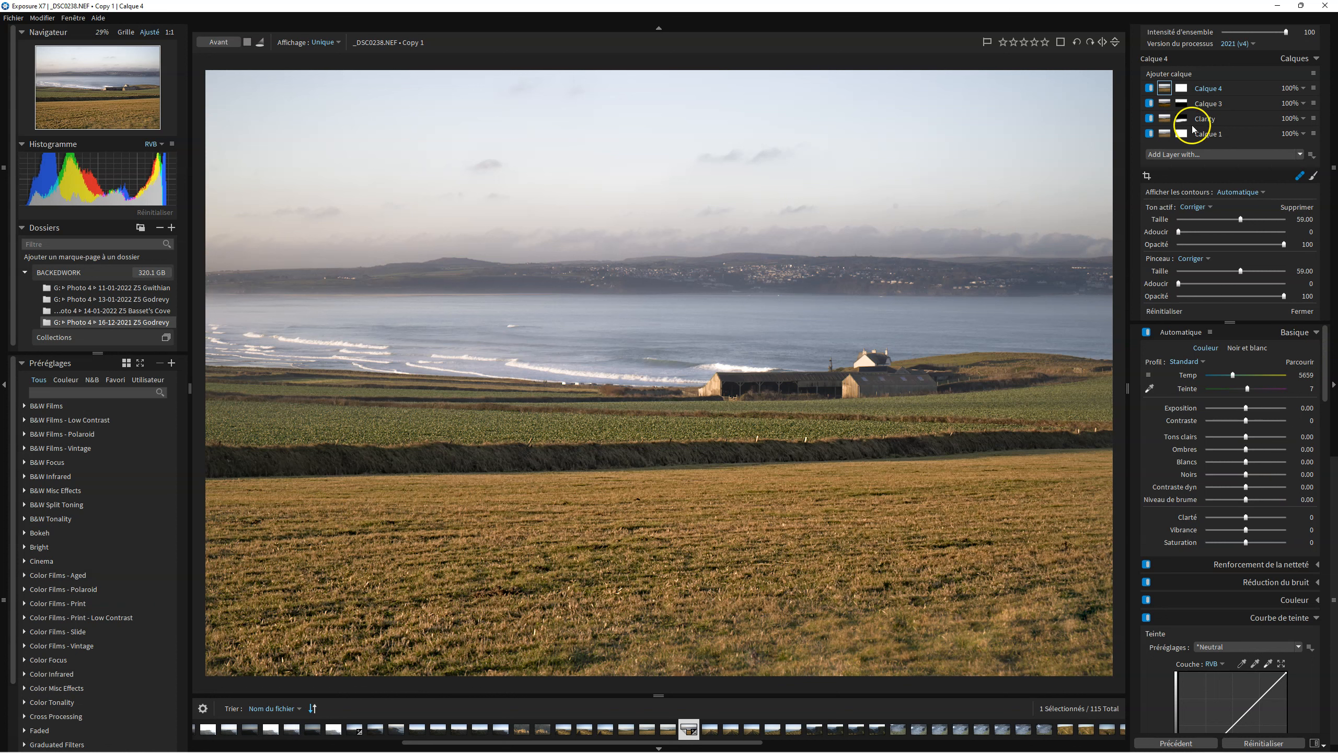
Add another empty adjustment layer on top of the stack and select its mask.
{"action": "left_click", "coordinate": [1170, 74]}
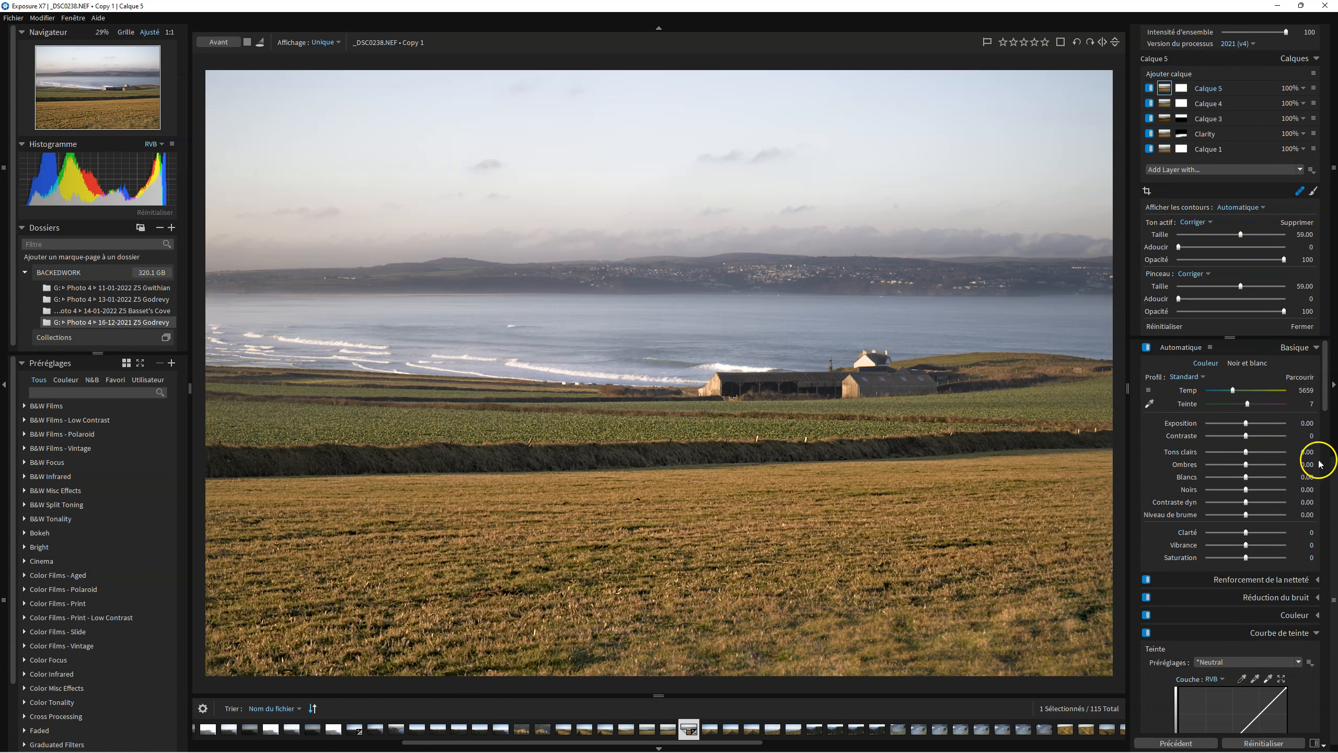
{"action": "left_click_drag", "start_coordinate": [1325, 389], "coordinate": [1330, 606]}
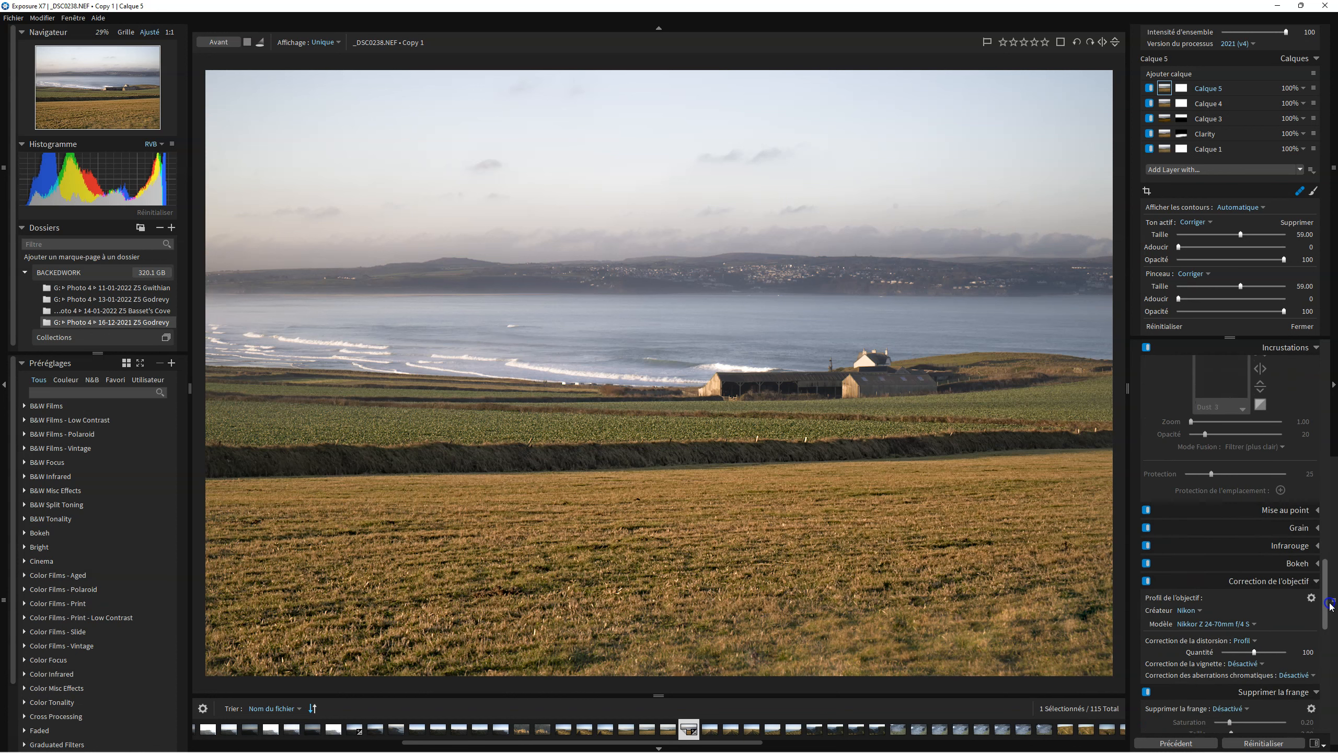
{"action": "left_click_drag", "start_coordinate": [1330, 605], "coordinate": [1336, 374]}
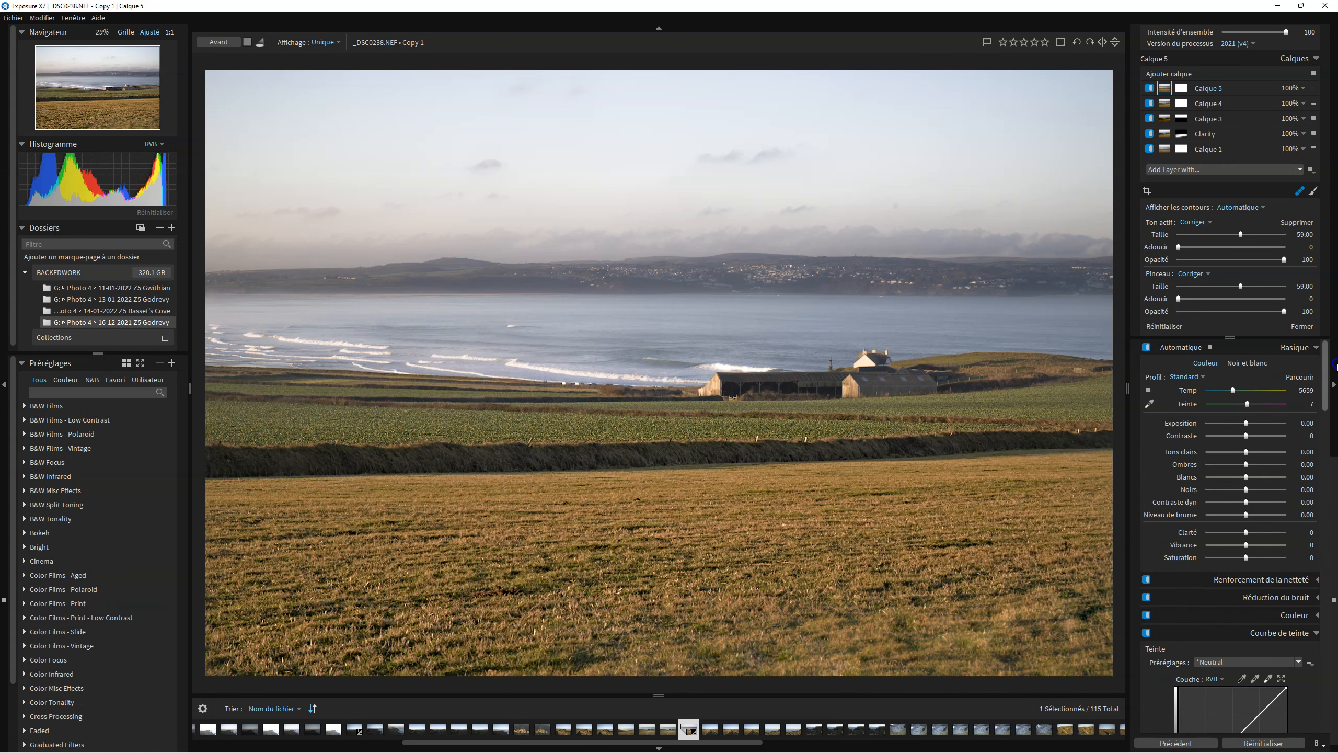
{"action": "left_click", "coordinate": [1316, 616]}
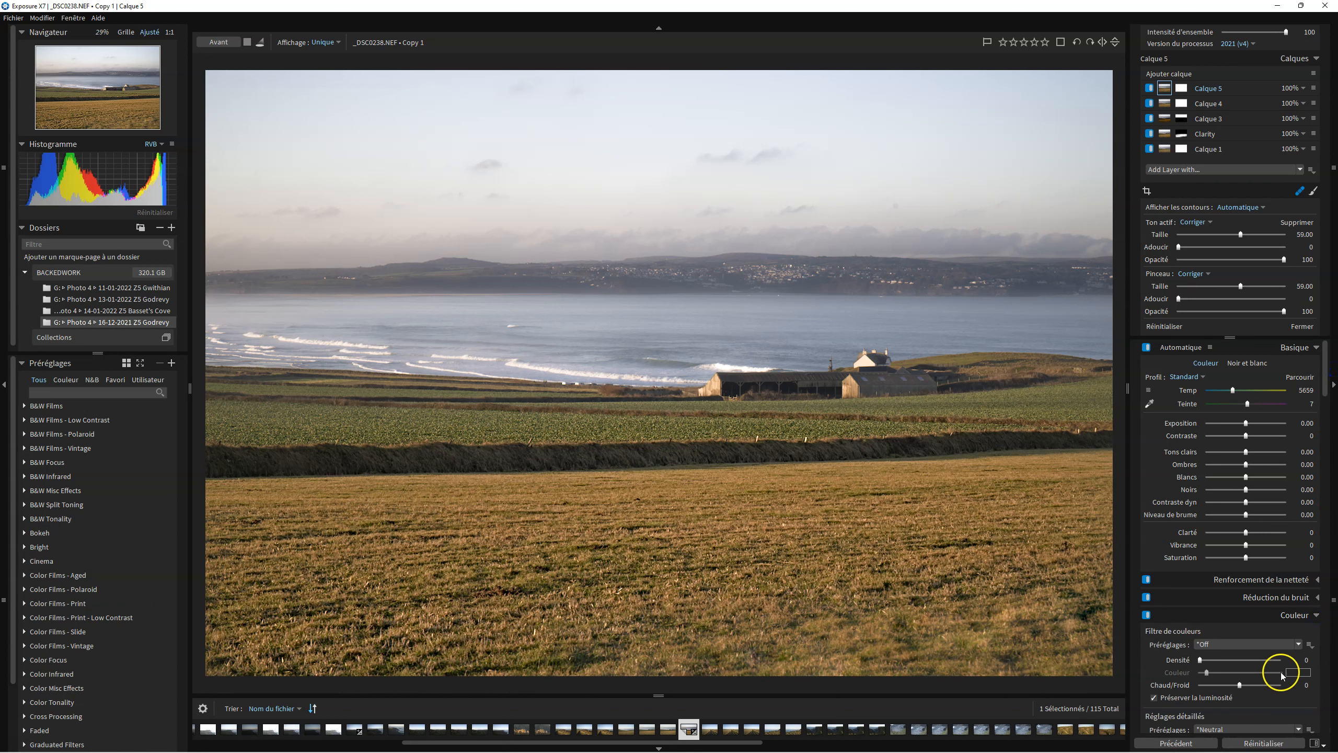
{"action": "left_click", "coordinate": [1183, 89]}
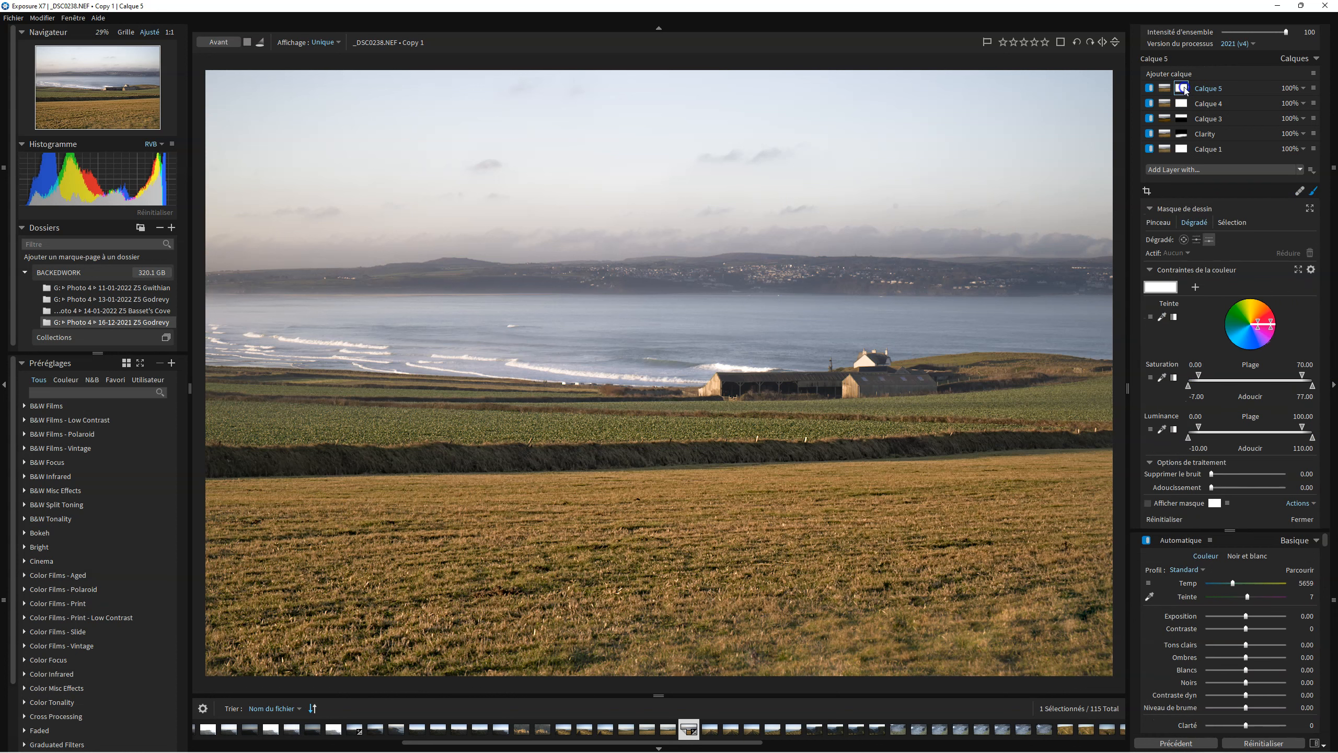
Browse the preset categories, previewing the Simulation - Fuji Camera presets on the photo.
{"action": "scroll", "coordinate": [111, 479], "scroll_direction": "down", "scroll_amount": 3}
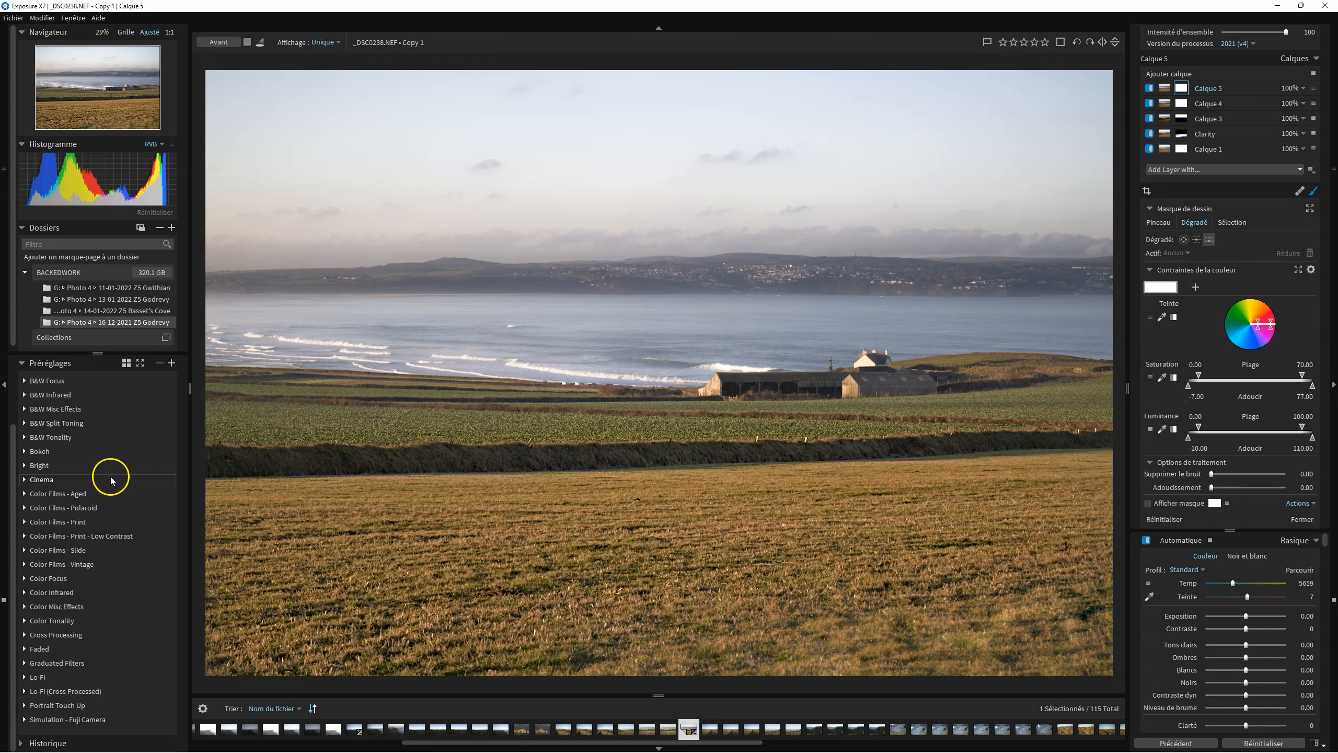
{"action": "scroll", "coordinate": [111, 477], "scroll_direction": "up", "scroll_amount": 3}
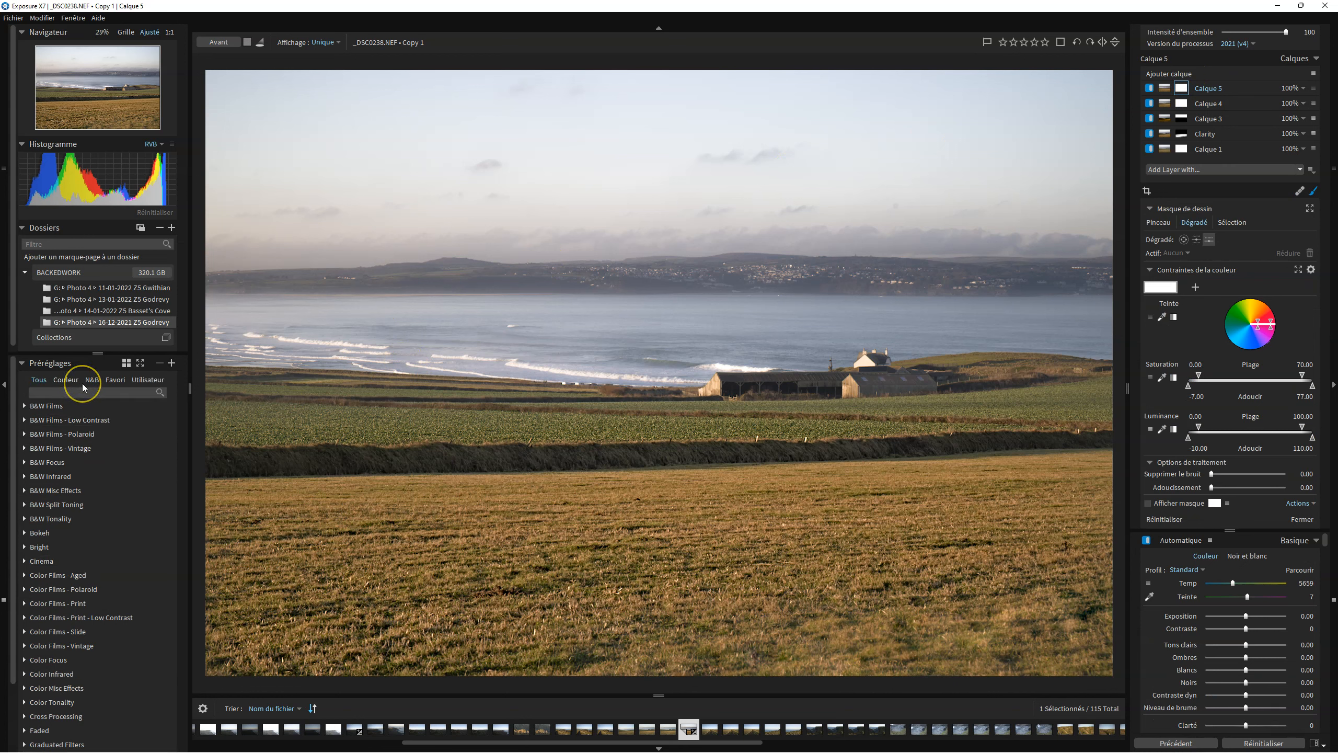
{"action": "scroll", "coordinate": [106, 483], "scroll_direction": "down", "scroll_amount": 3}
{"action": "left_click", "coordinate": [60, 722]}
{"action": "scroll", "coordinate": [105, 688], "scroll_direction": "down", "scroll_amount": 3}
{"action": "scroll", "coordinate": [125, 628], "scroll_direction": "down", "scroll_amount": 5}
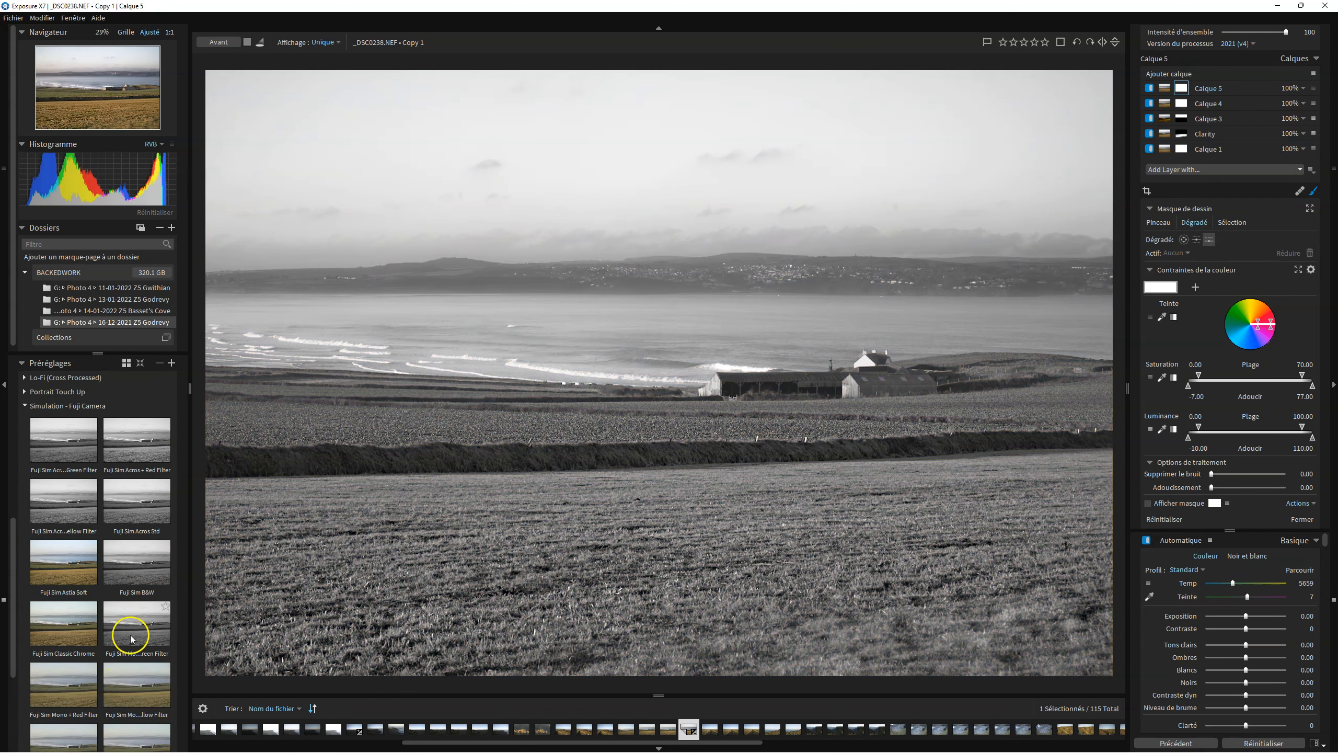
{"action": "scroll", "coordinate": [169, 510], "scroll_direction": "down", "scroll_amount": 2}
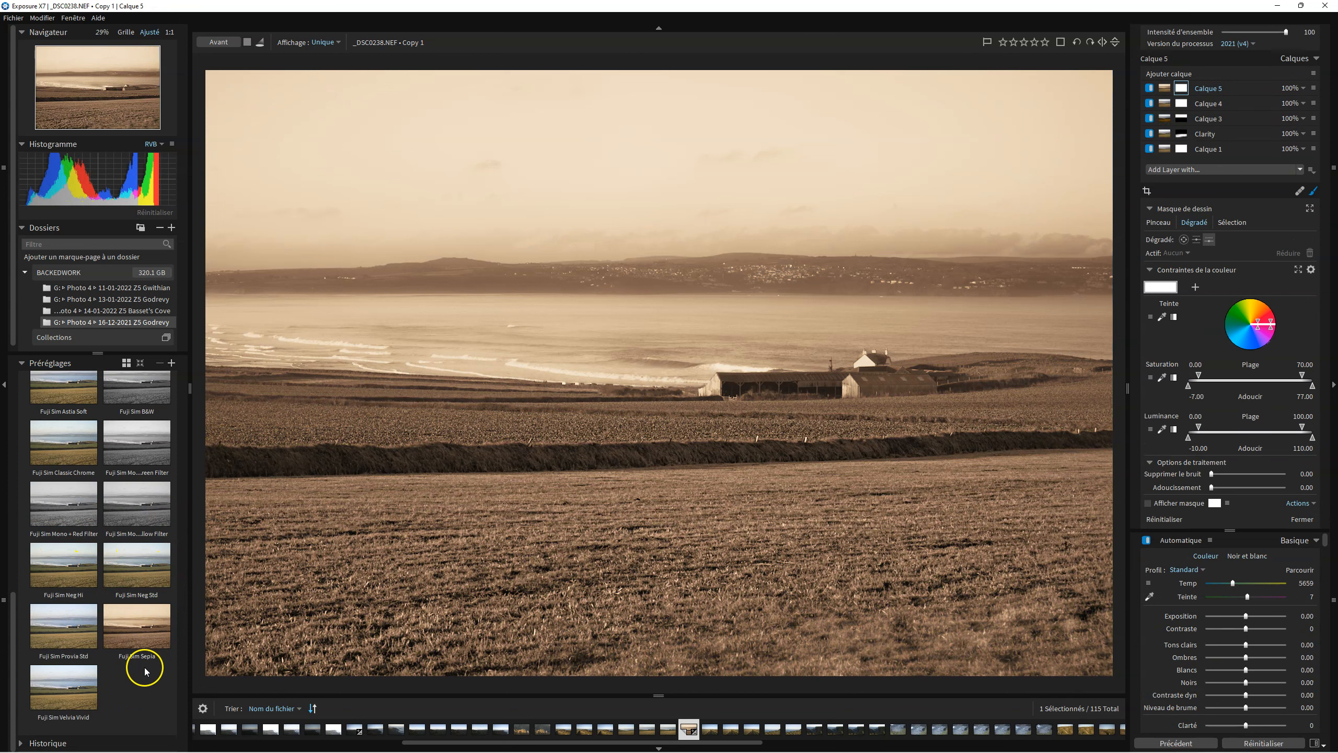
{"action": "scroll", "coordinate": [139, 653], "scroll_direction": "up", "scroll_amount": 6}
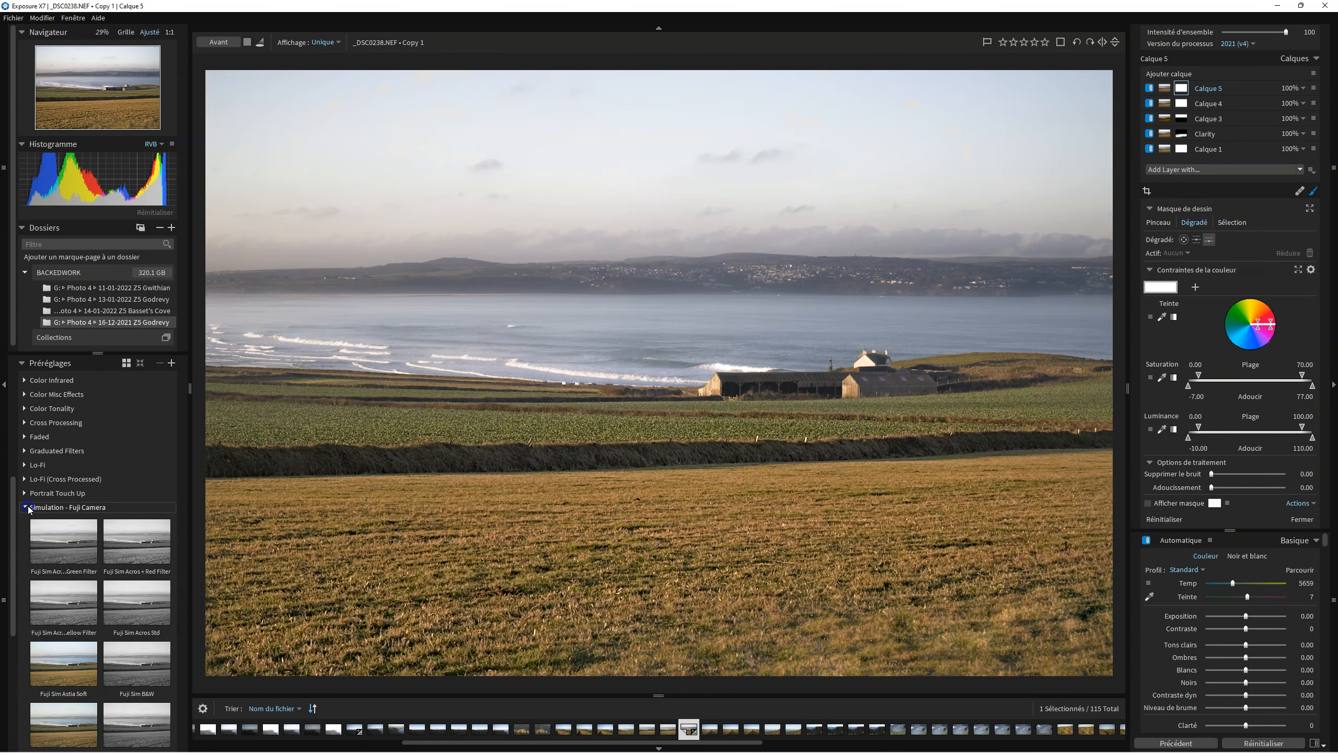
Apply the Cinema preset Summer Blockbuster (-saturation) to the new layer.
{"action": "left_click", "coordinate": [24, 507]}
{"action": "left_click", "coordinate": [42, 479]}
{"action": "left_click", "coordinate": [59, 476]}
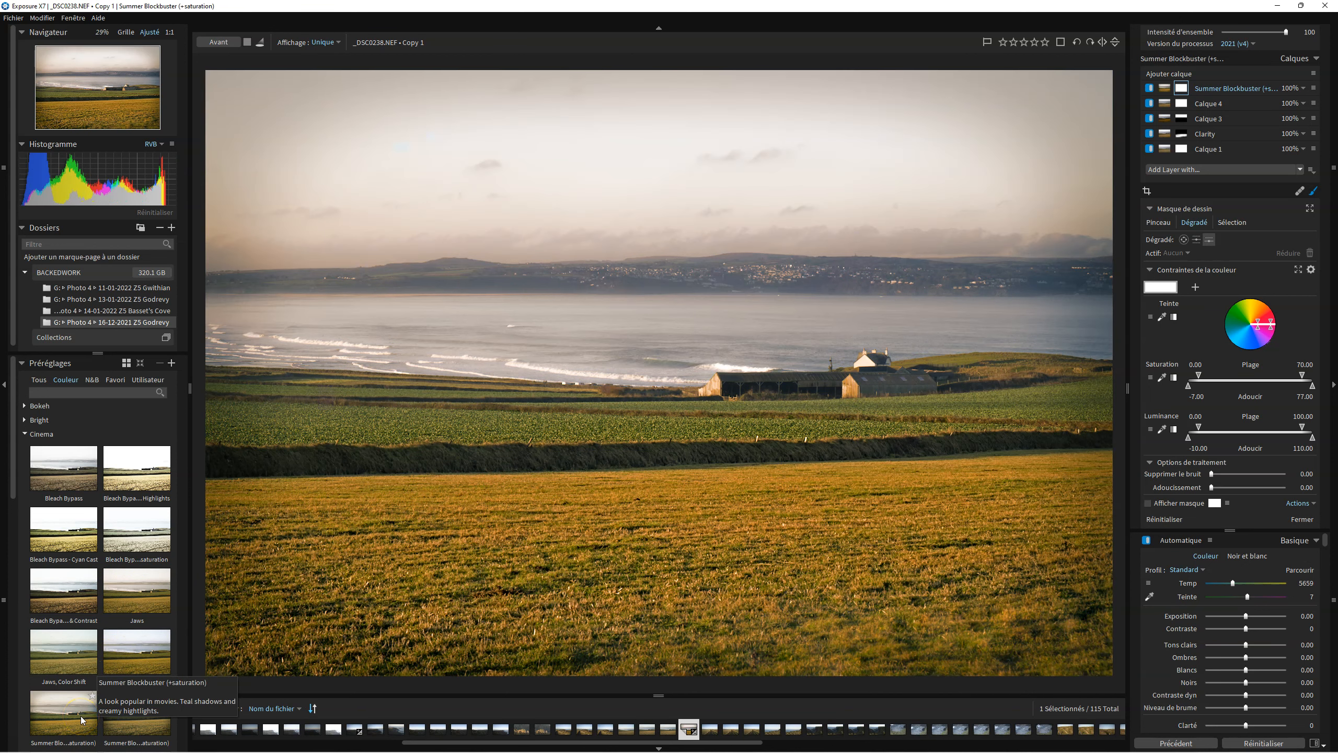
{"action": "left_click", "coordinate": [125, 725]}
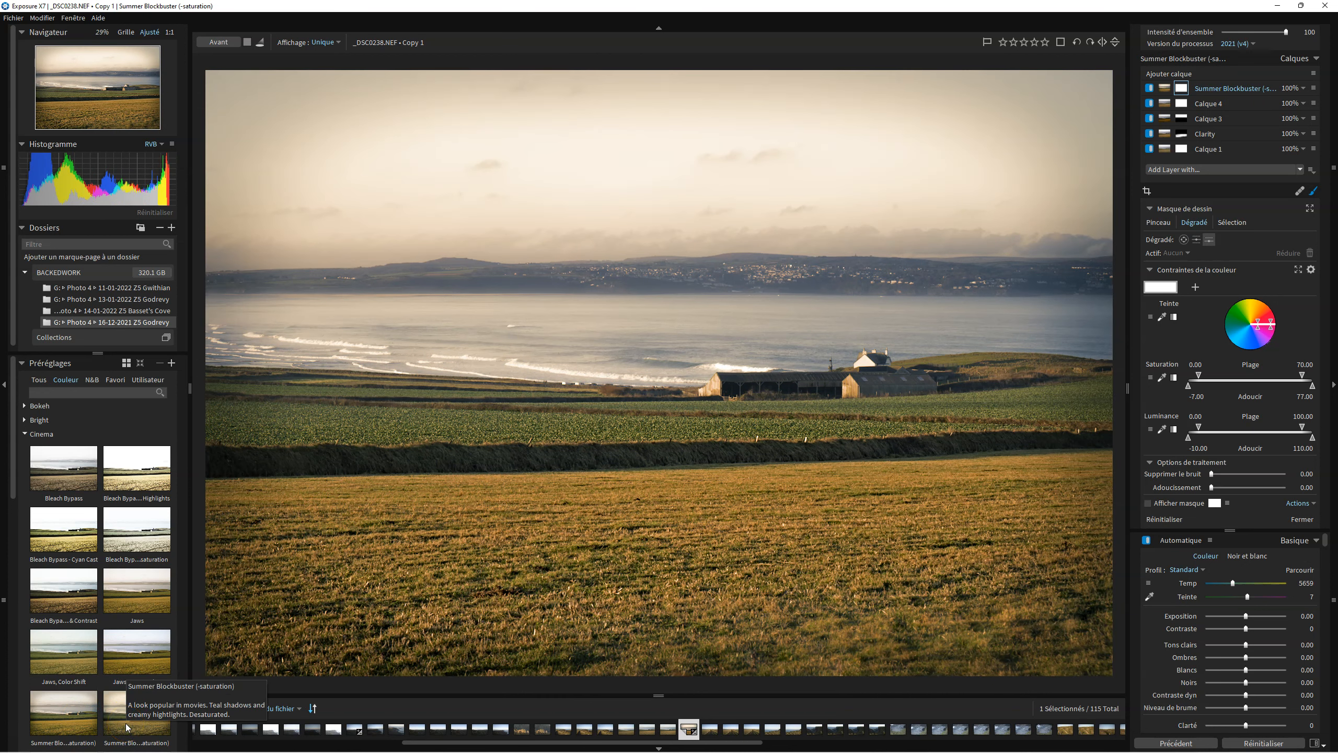
{"action": "left_click", "coordinate": [126, 728]}
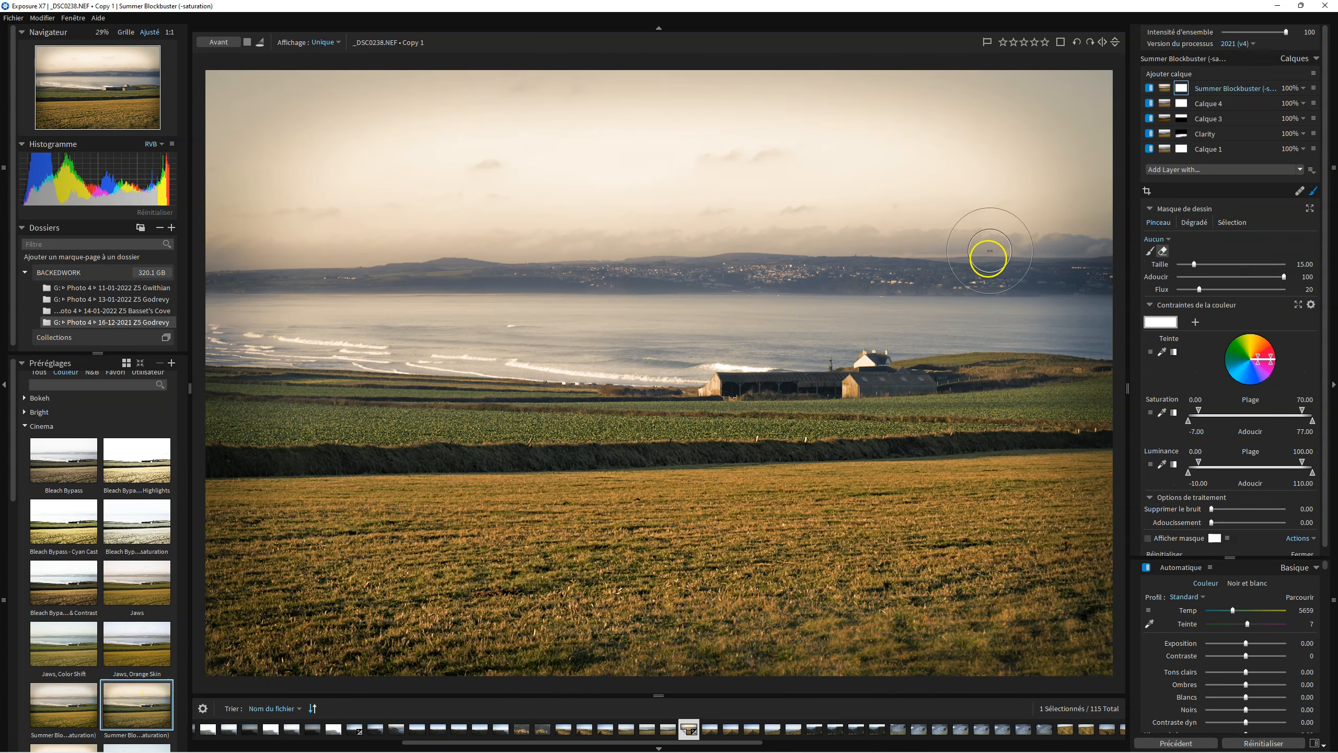
Toggle the preset layer off and on to compare, then set its opacity to 69%.
{"action": "left_click", "coordinate": [1150, 88]}
{"action": "left_click", "coordinate": [1150, 88]}
{"action": "left_click", "coordinate": [1306, 88]}
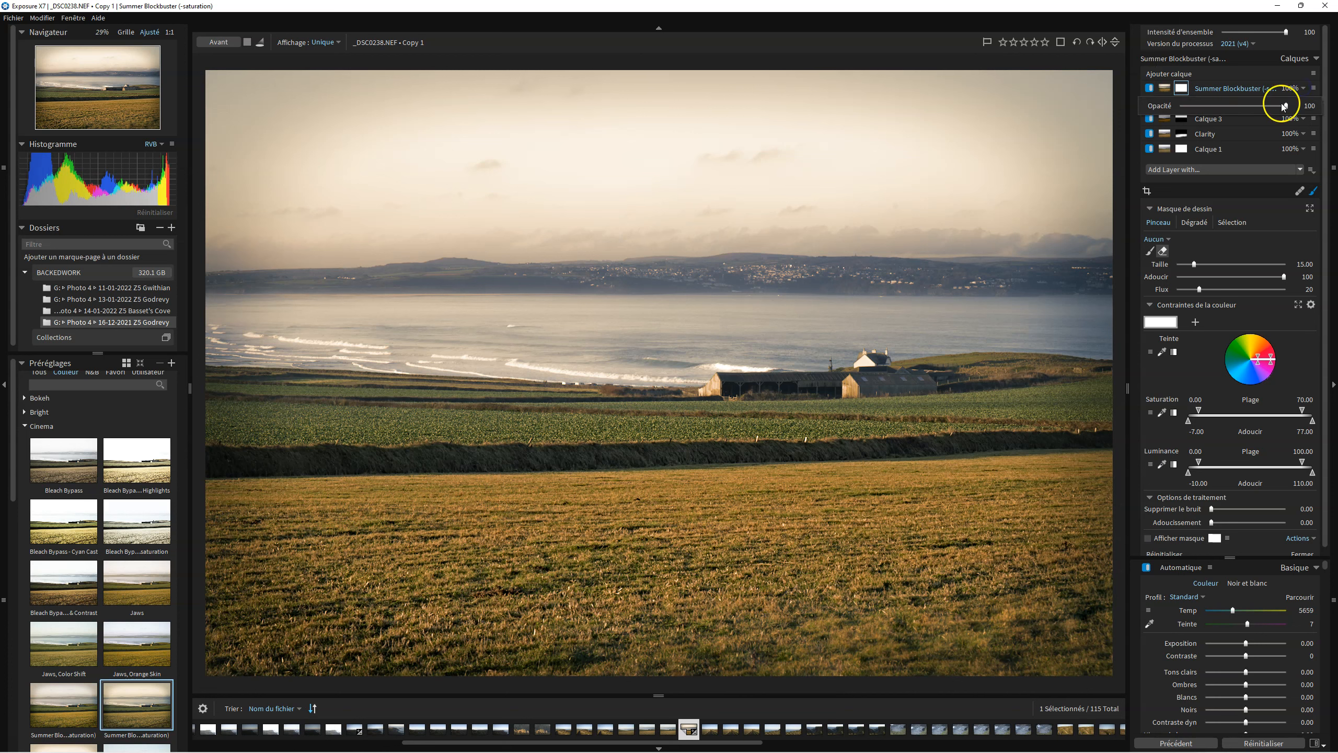
{"action": "left_click_drag", "start_coordinate": [1284, 105], "coordinate": [1226, 106]}
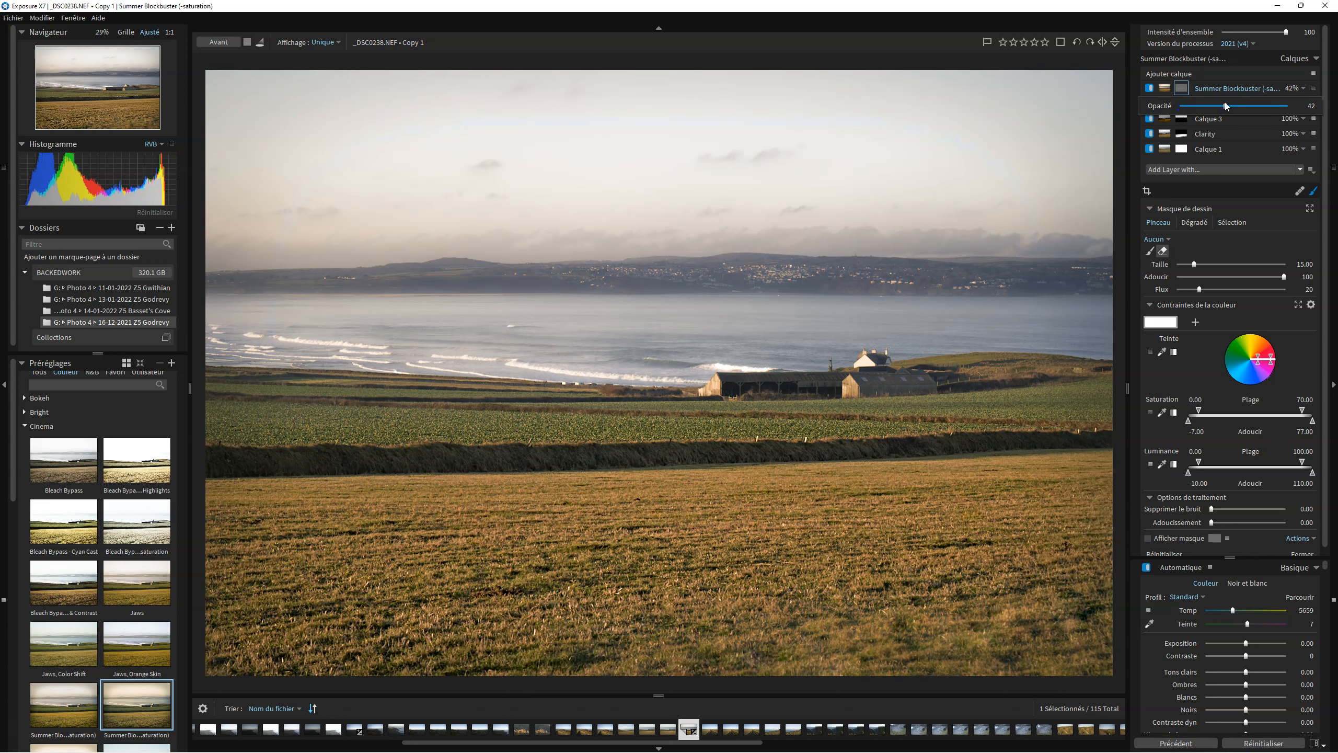
{"action": "left_click_drag", "start_coordinate": [1235, 105], "coordinate": [1244, 106]}
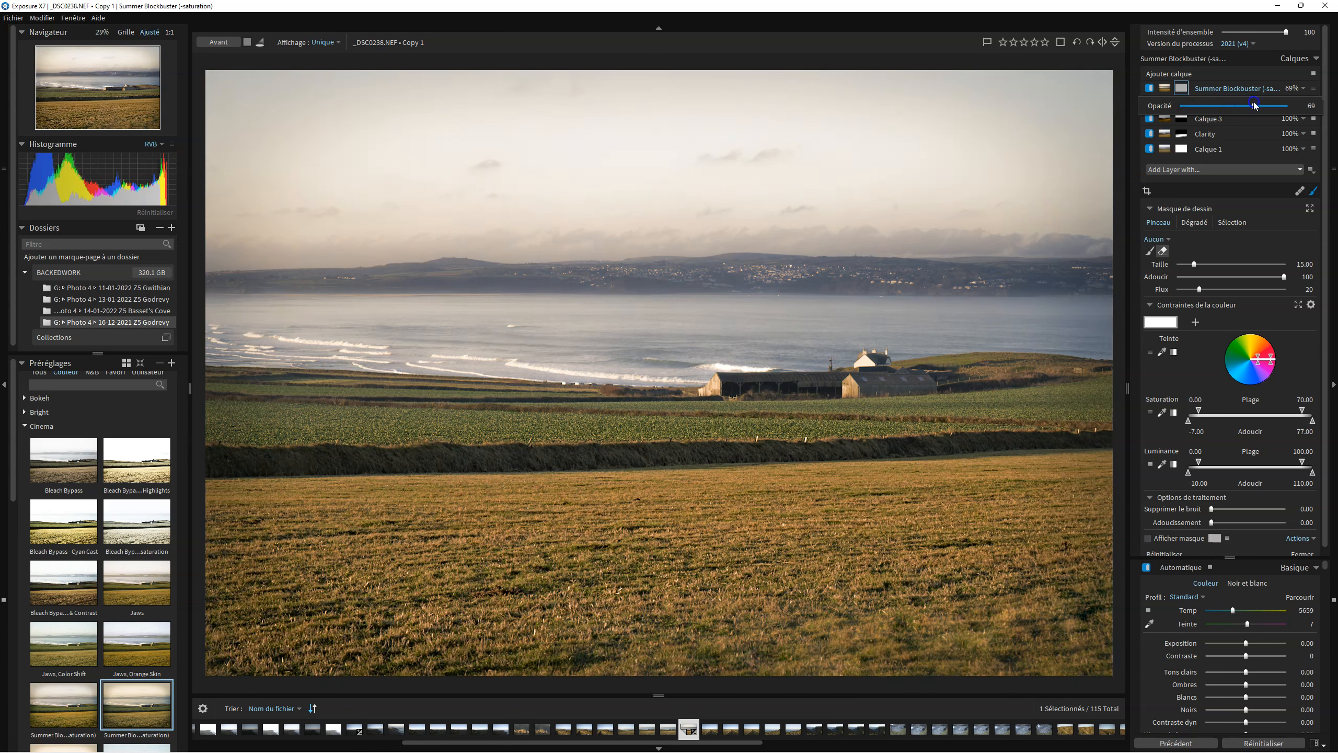
Set the Summer Blockbuster layer's opacity to 100%.
{"action": "left_click_drag", "start_coordinate": [1256, 107], "coordinate": [1265, 108]}
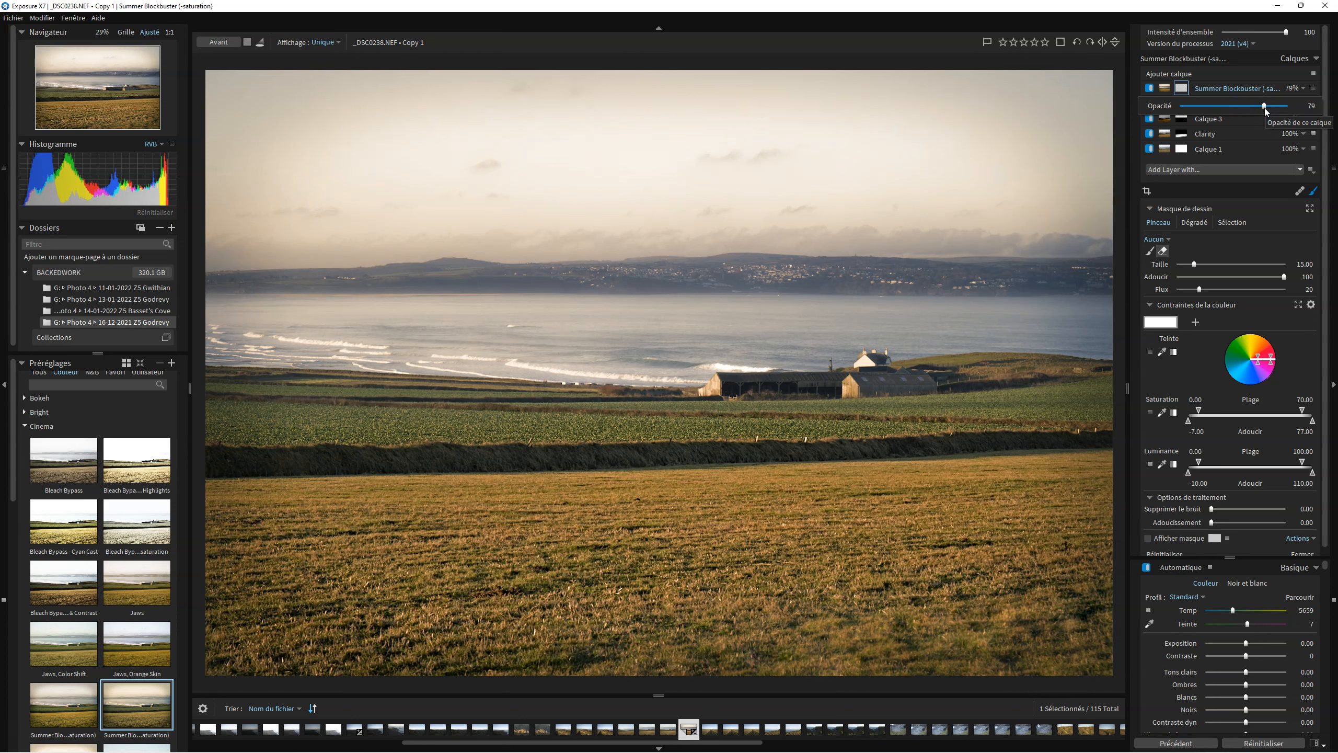
{"action": "left_click_drag", "start_coordinate": [1266, 107], "coordinate": [1295, 106]}
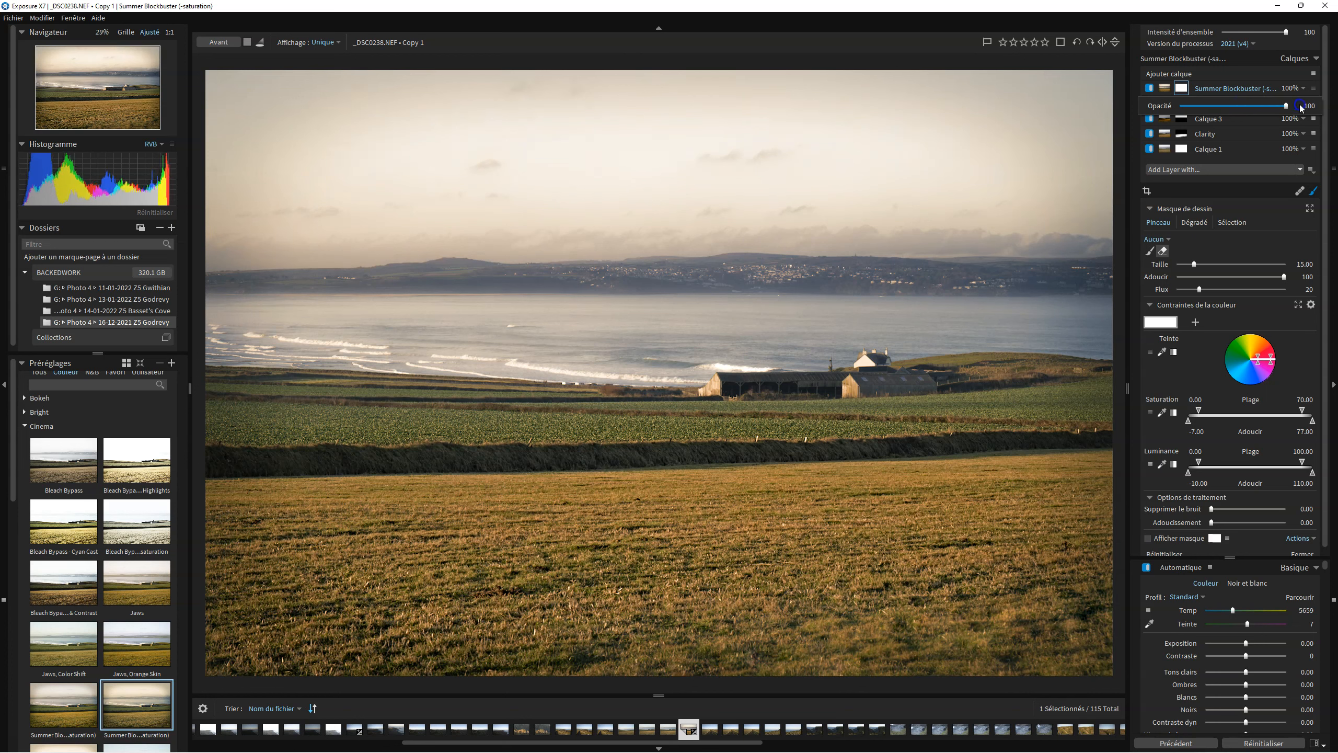
Toggle the Summer Blockbuster layer's visibility off and on repeatedly to compare its effect.
{"action": "left_click", "coordinate": [1150, 88]}
{"action": "left_click", "coordinate": [1150, 88]}
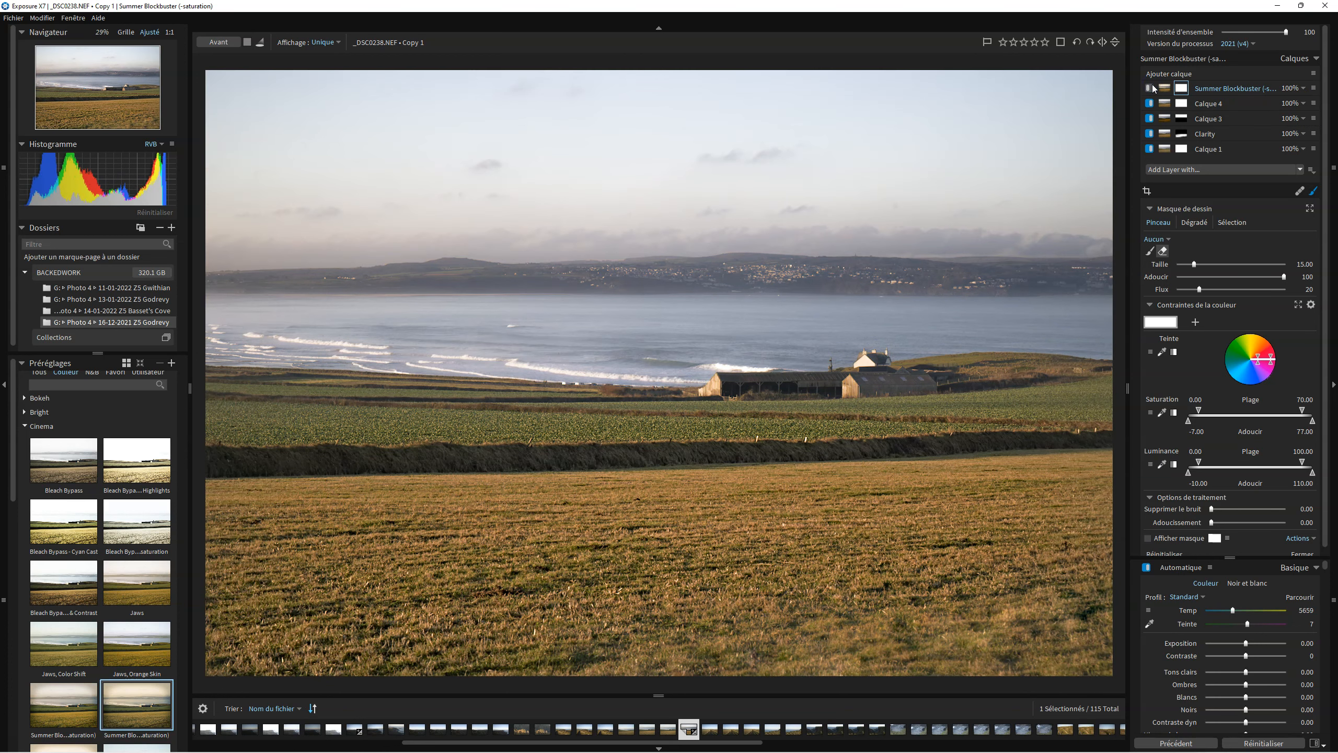
{"action": "left_click", "coordinate": [1150, 88]}
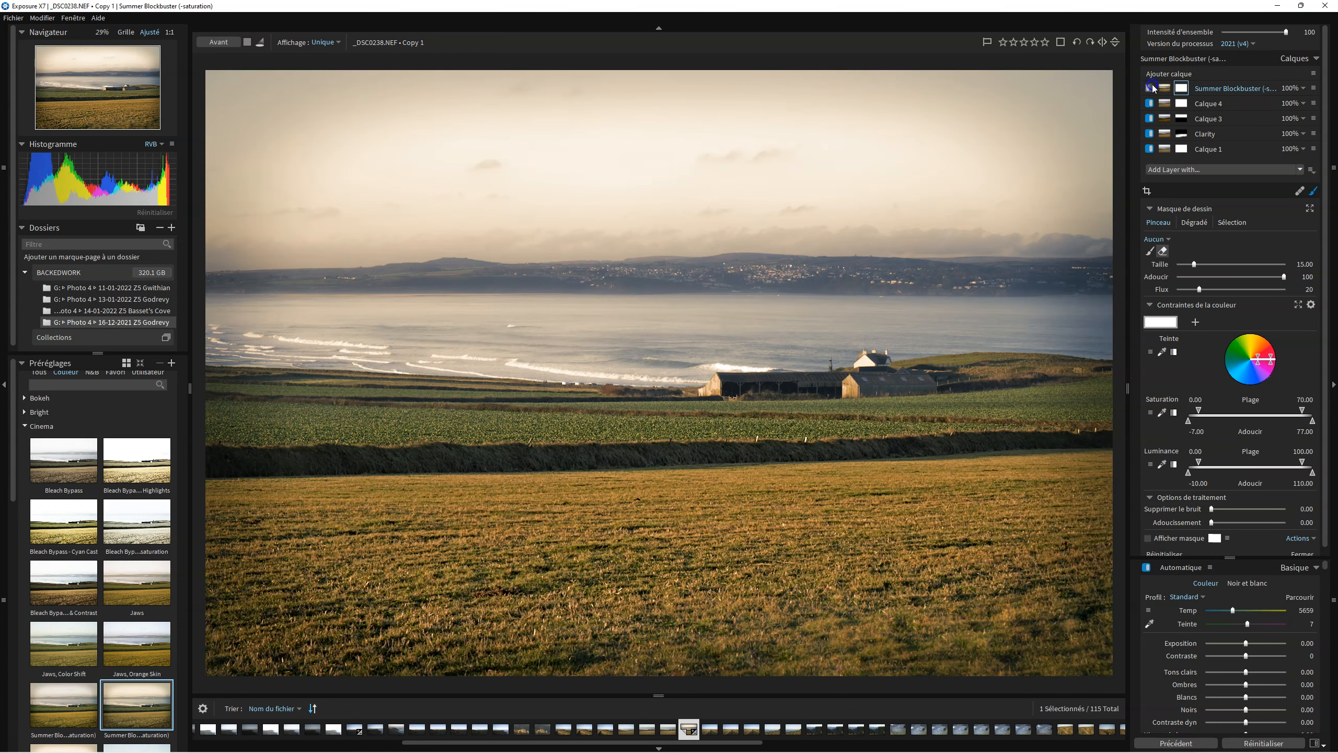
{"action": "left_click", "coordinate": [1150, 88]}
{"action": "left_click", "coordinate": [1150, 88]}
{"action": "left_click", "coordinate": [1150, 88]}
{"action": "left_click", "coordinate": [1150, 88]}
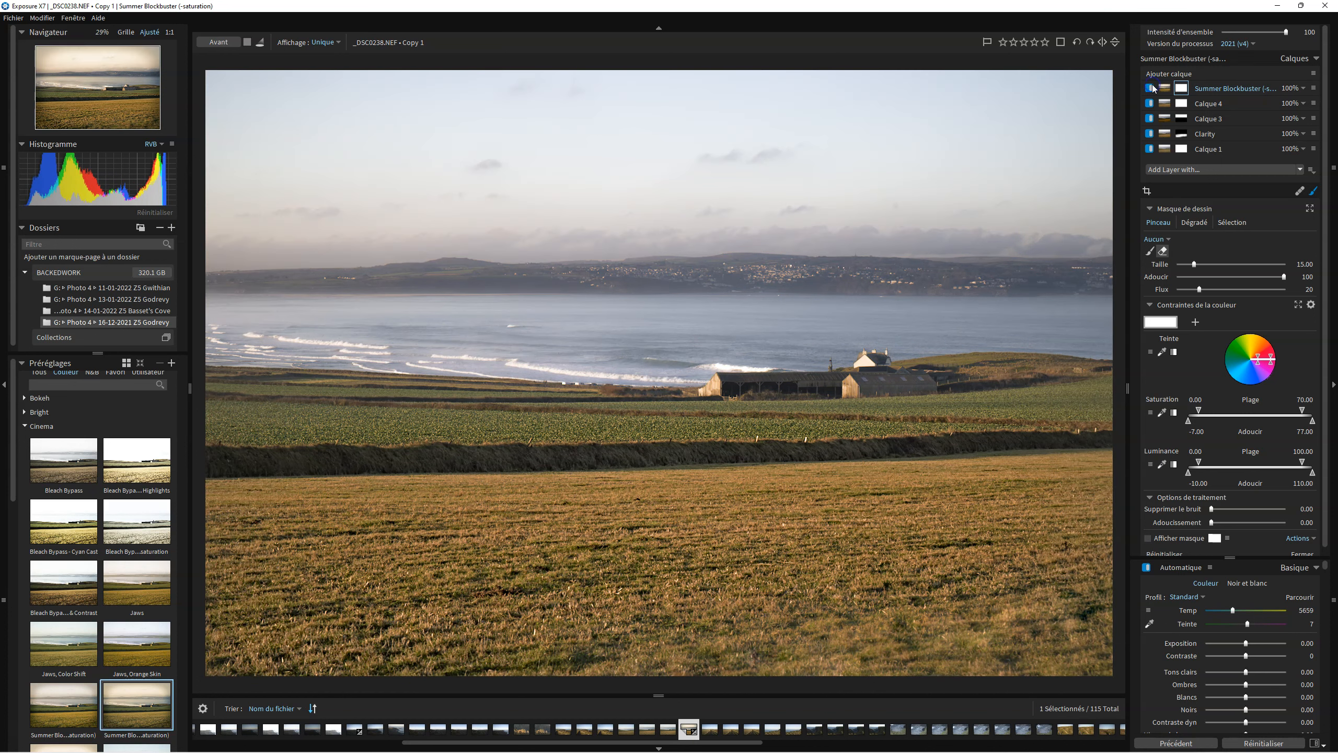
Switch repeatedly between the before and after views to compare the edited photo with the original.
{"action": "key", "text": "backslash"}
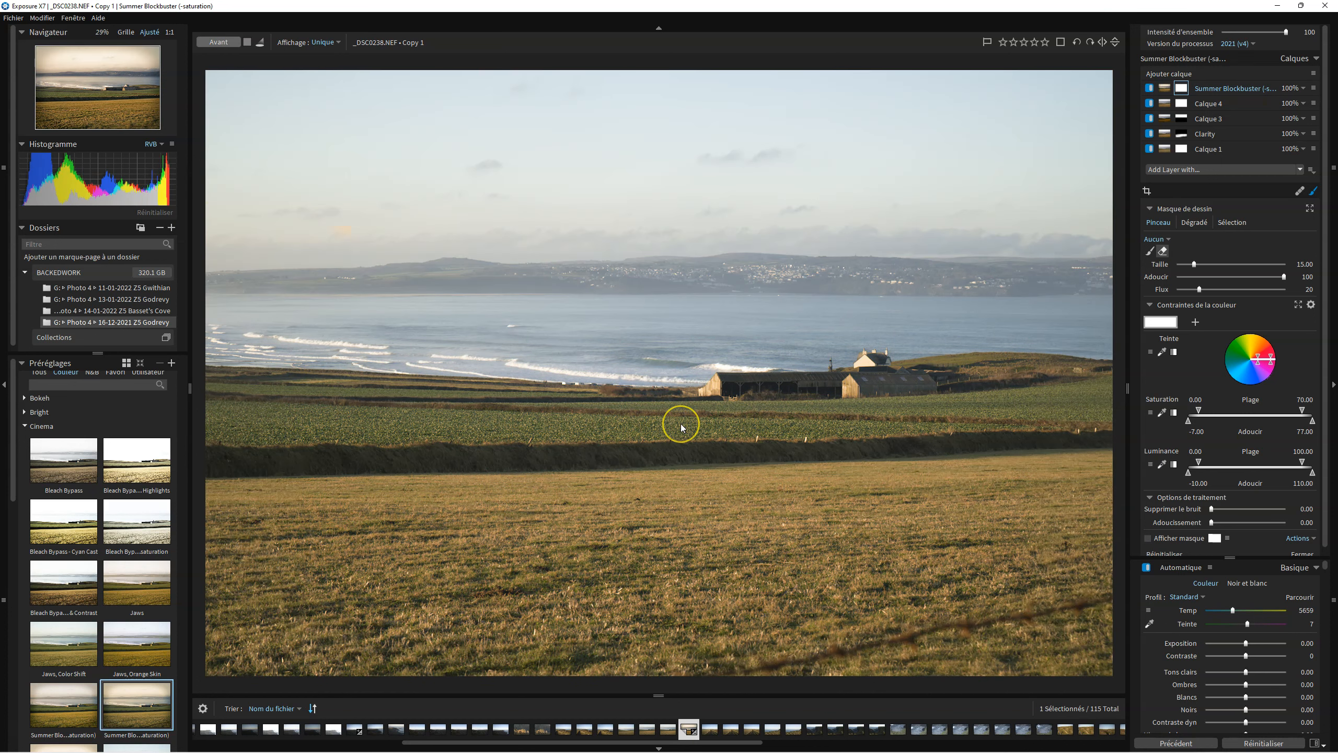
{"action": "key", "text": "backslash"}
{"action": "key", "text": "backslash"}
{"action": "key", "text": "backslash"}
{"action": "key", "text": "backslash"}
{"action": "key", "text": "backslash"}
{"action": "key", "text": "backslash"}
{"action": "key", "text": "backslash"}
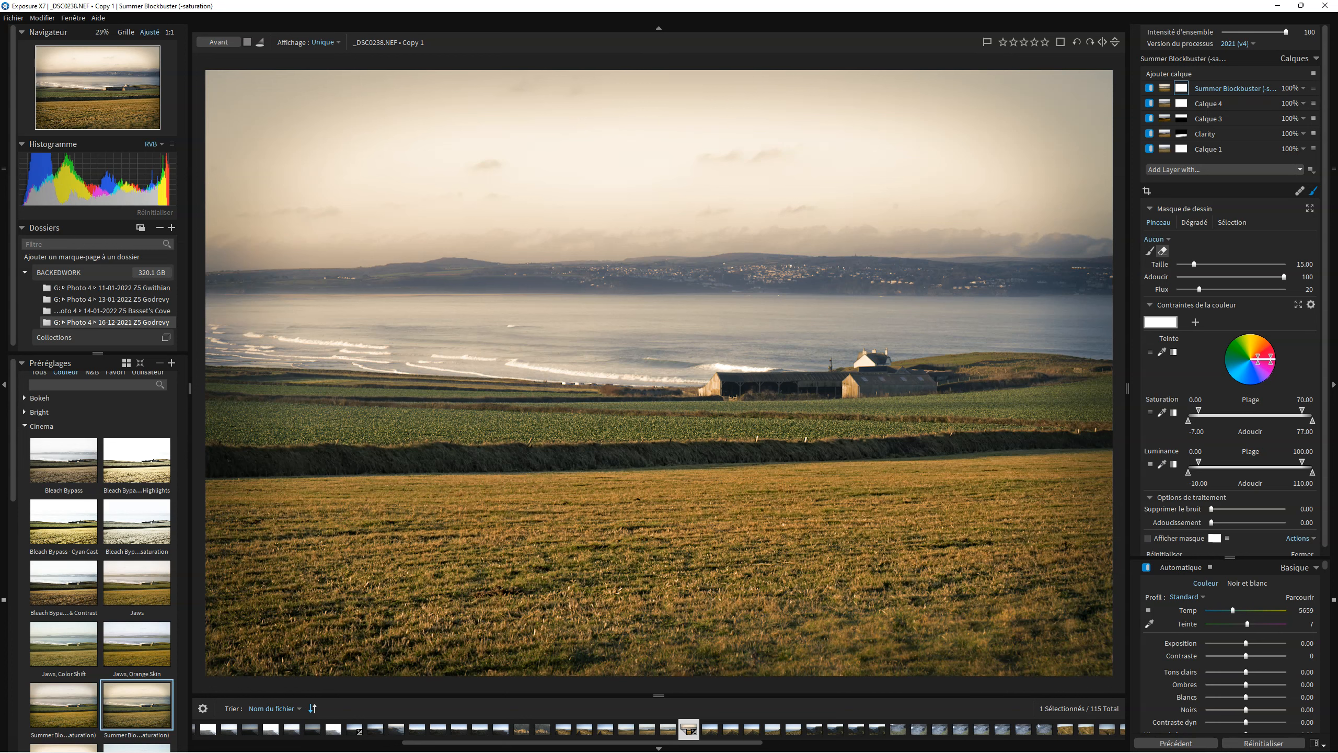
Open the Preferences, view the External editors section, and close the dialog.
{"action": "left_click", "coordinate": [75, 18]}
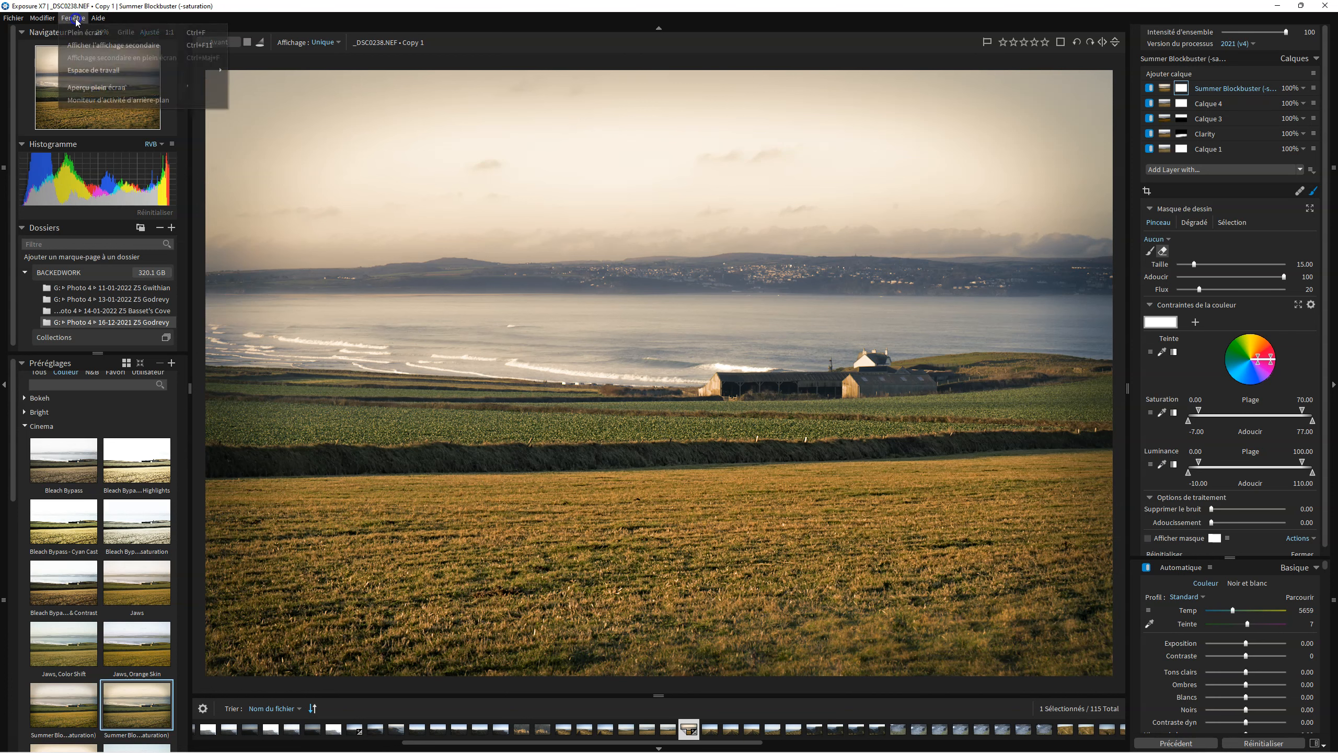
{"action": "mouse_move", "coordinate": [44, 18]}
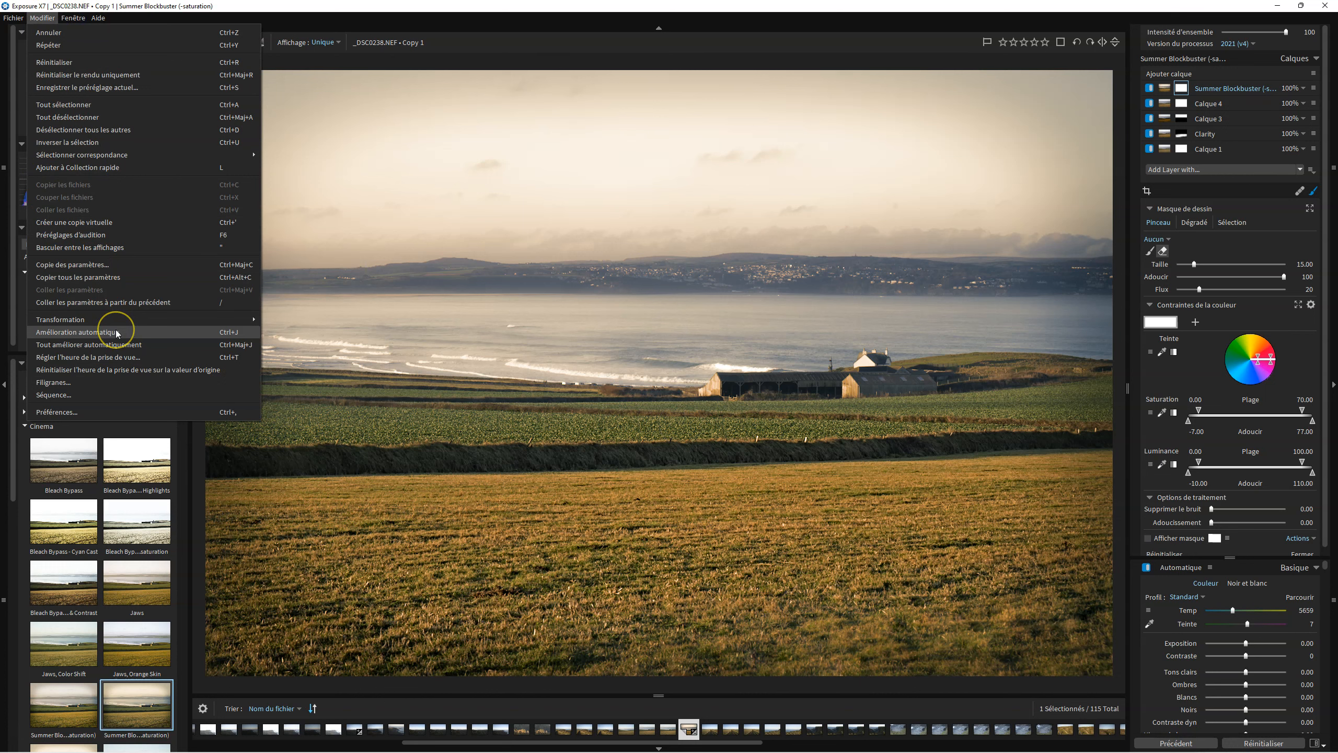
{"action": "left_click", "coordinate": [126, 413]}
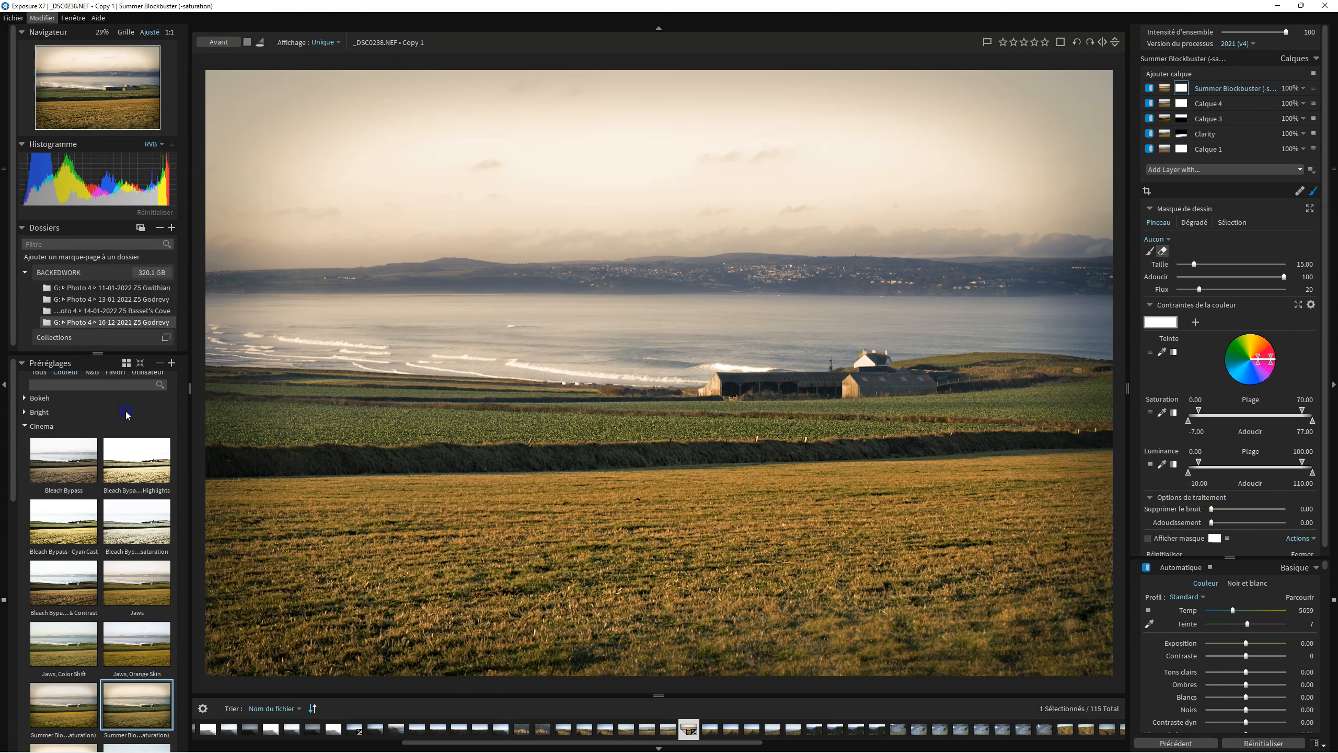
{"action": "left_click", "coordinate": [474, 302]}
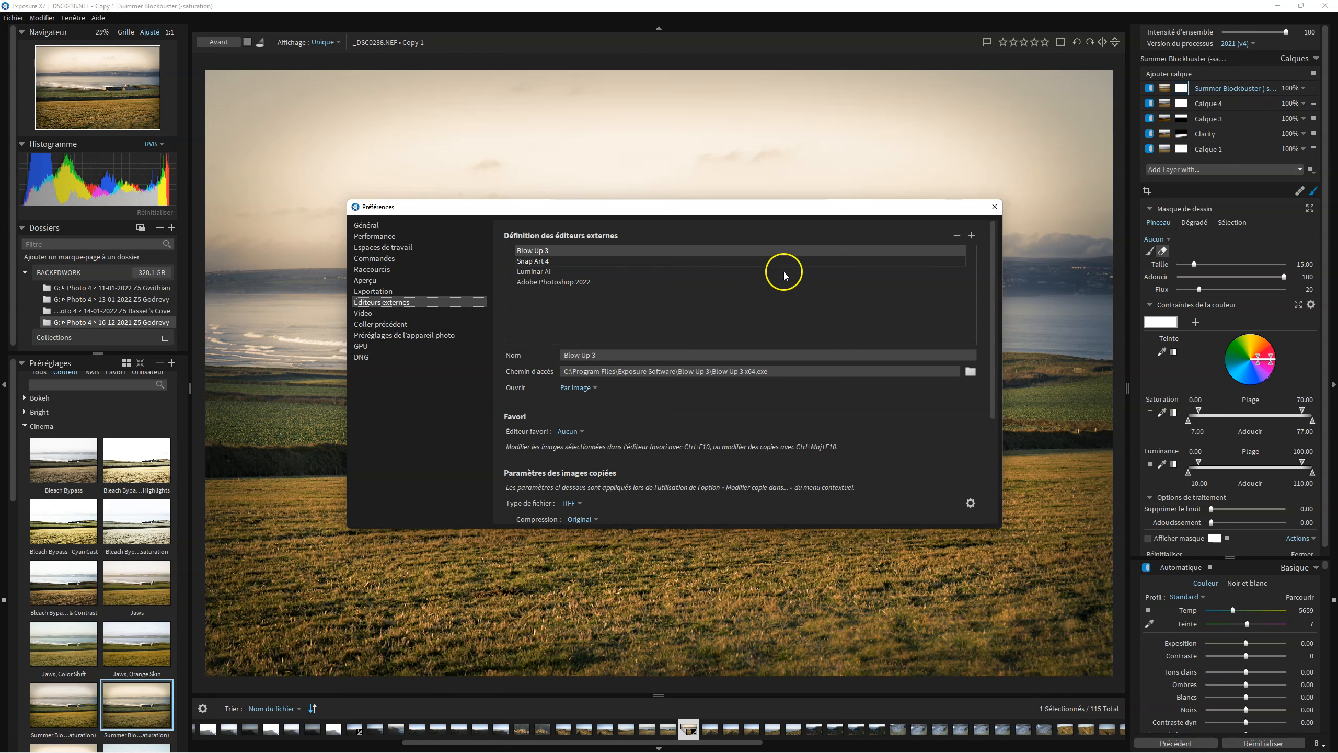
{"action": "left_click", "coordinate": [997, 206]}
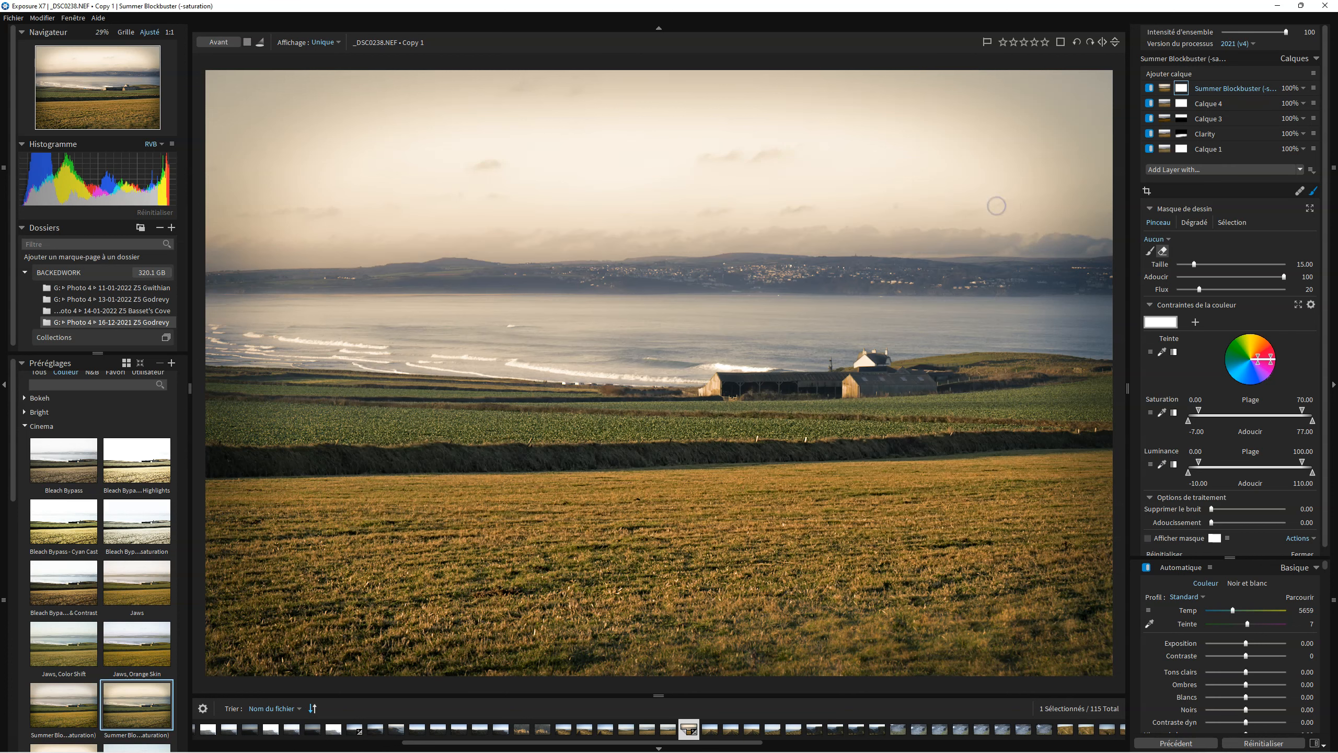